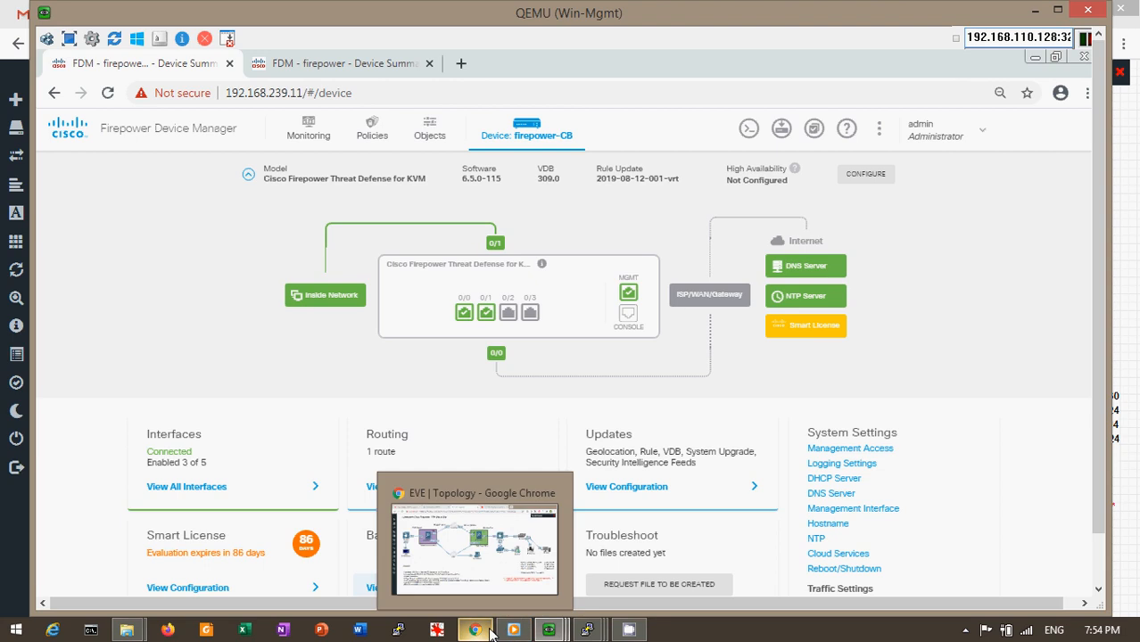
Bring the EVE lab topology forward and list the open virtual machine consoles
left_click(474, 629)
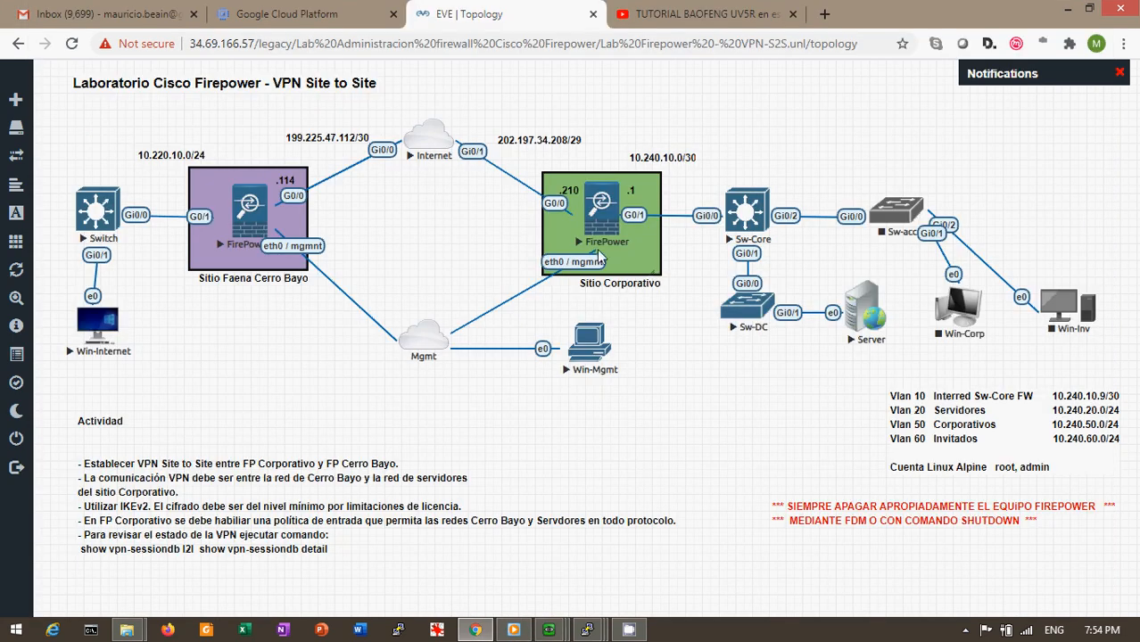
left_click(548, 630)
Return to the Win-Mgmt console and show firepower-CB's Network Objects and Groups page
left_click(413, 556)
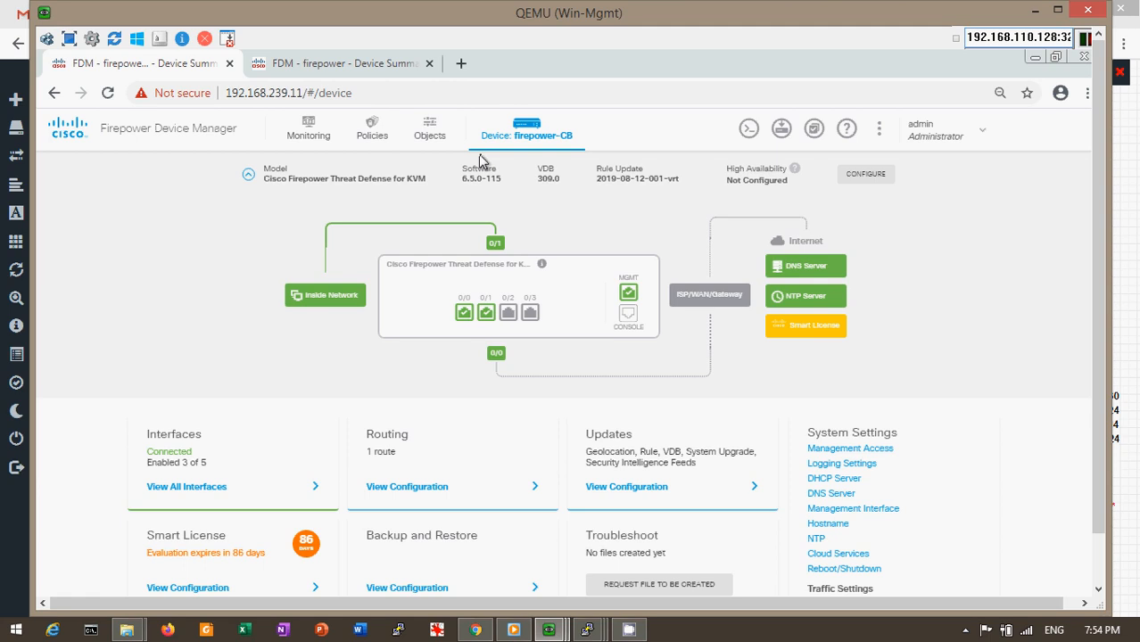
left_click(430, 135)
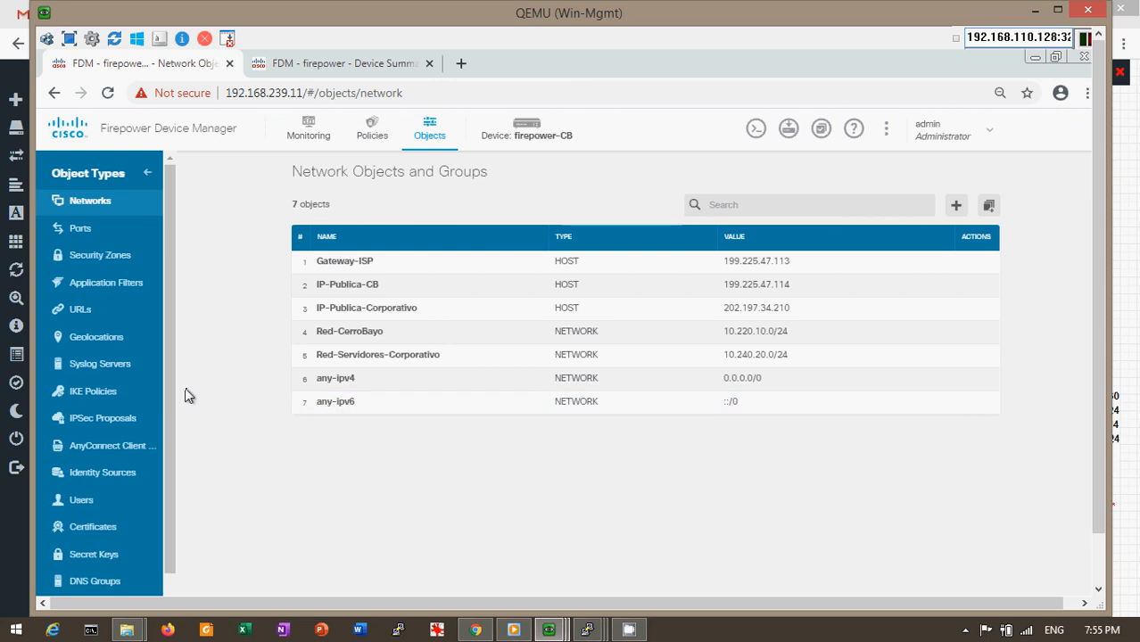
Show the IKE Policies list after reviewing the site network objects
left_click(83, 396)
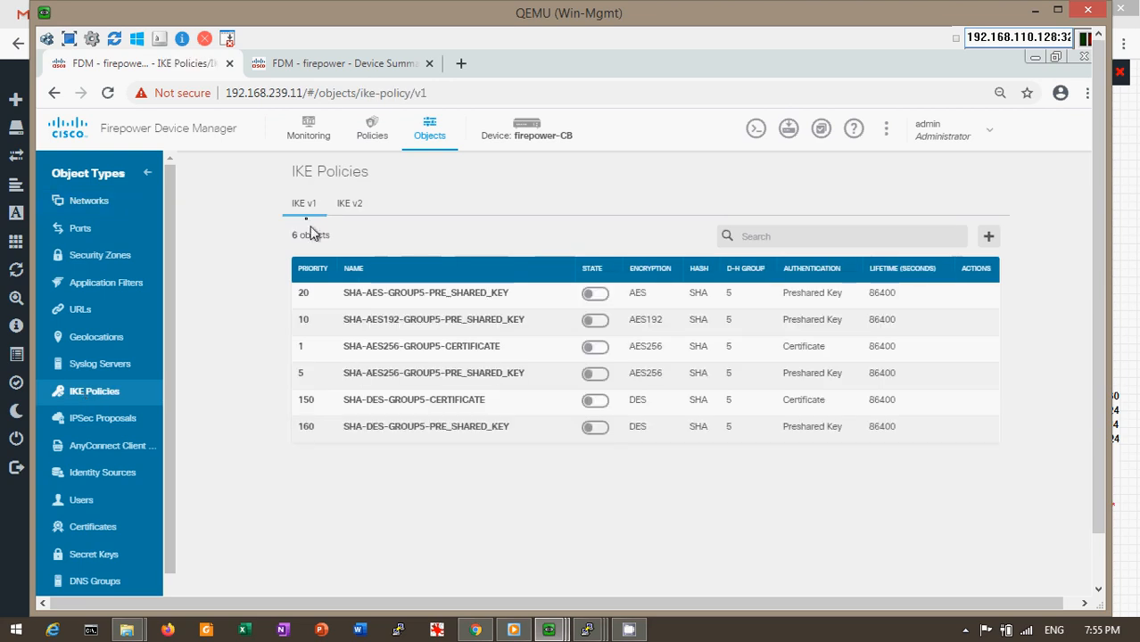
Confirm DES-SHA-SHA is the only enabled IKEv2 policy, then view IPSec Proposals
left_click(355, 216)
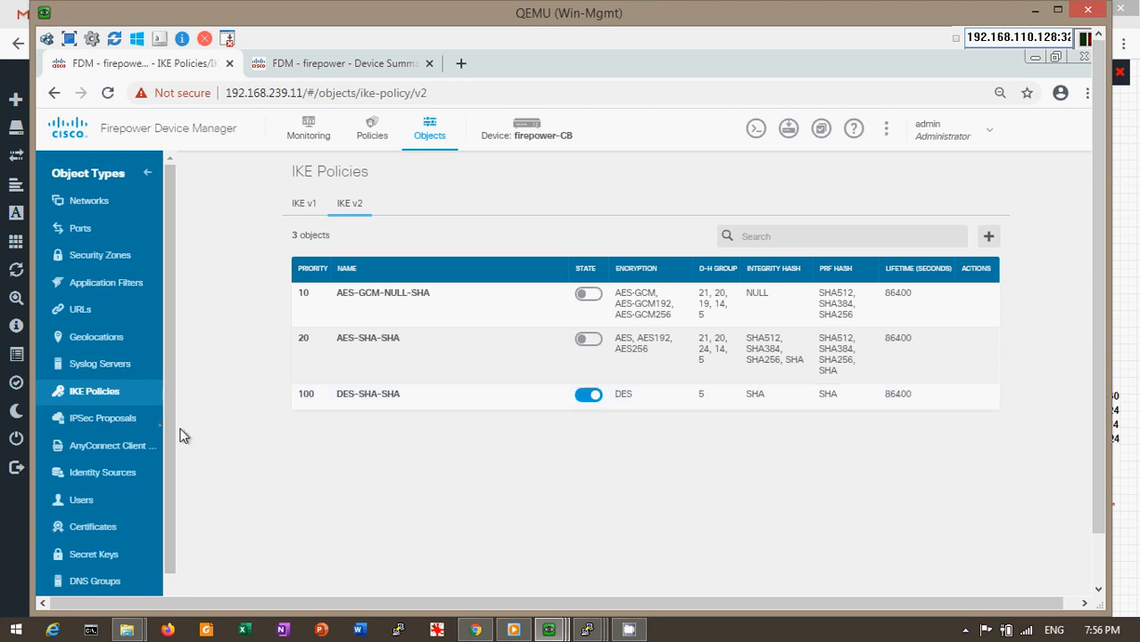
left_click(120, 429)
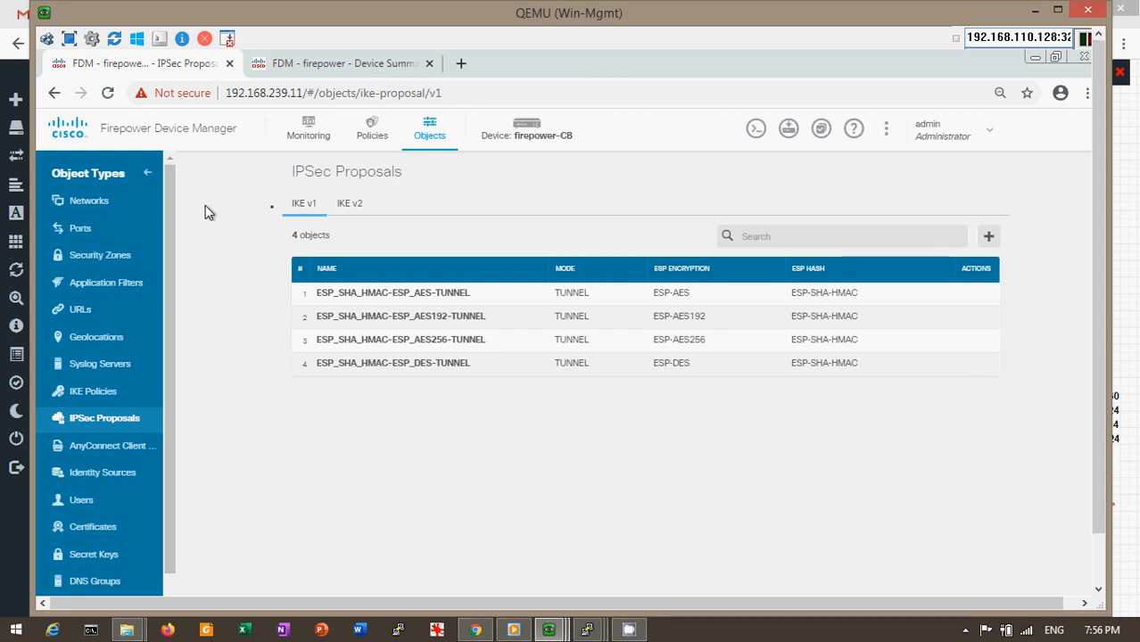
Review the IKEv2 IPSec proposals, then go back to the firepower-CB device summary
left_click(352, 206)
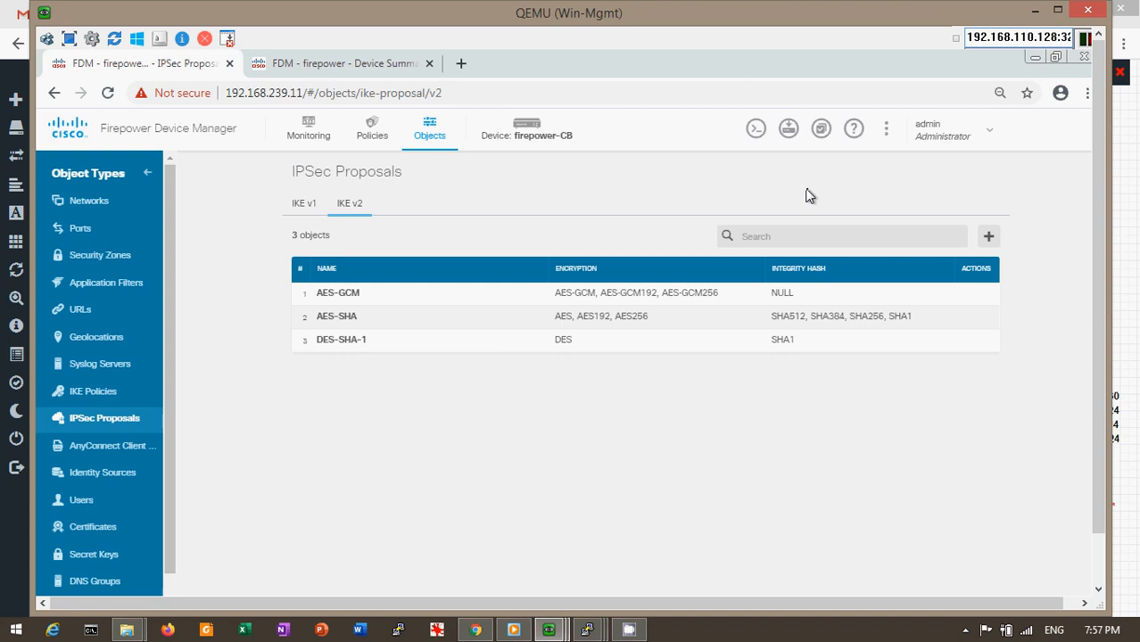
left_click(530, 131)
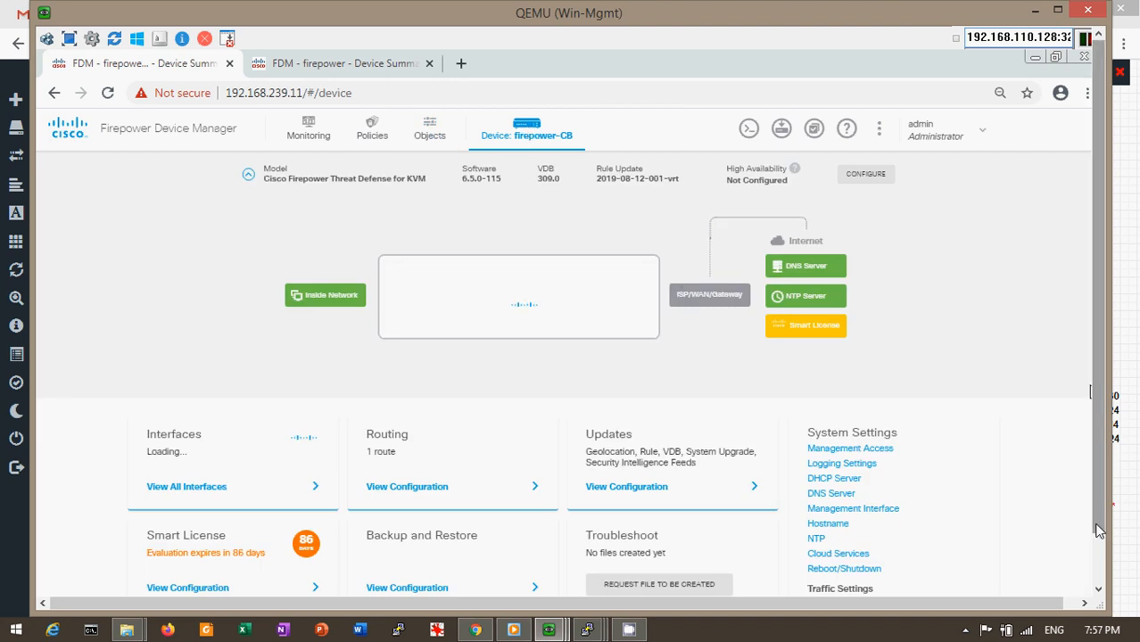
Make the console fullscreen and view the Site-to-Site VPN configuration listing VPN-CerroBayo-Corporativo
scroll(1104, 553, "down", 2)
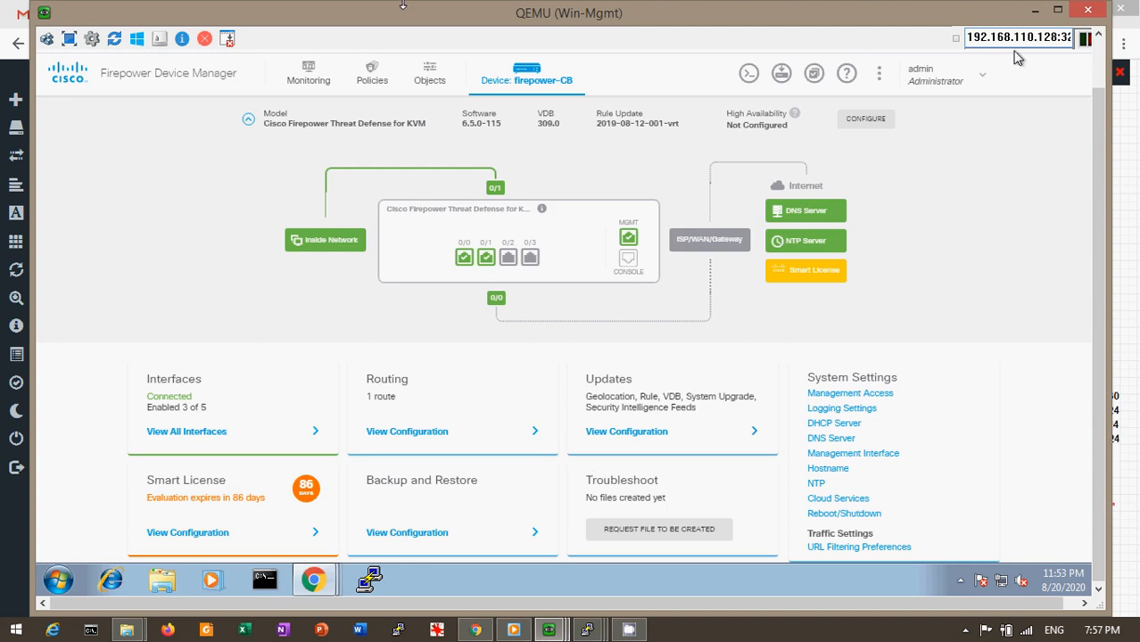
left_click(69, 40)
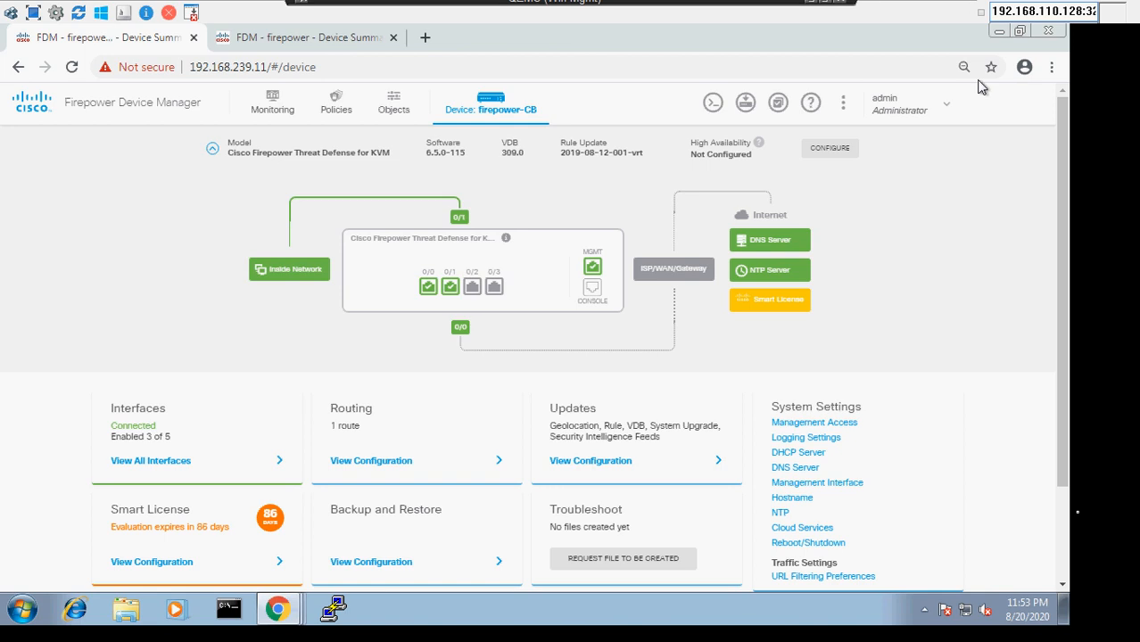
scroll(956, 461, "down", 3)
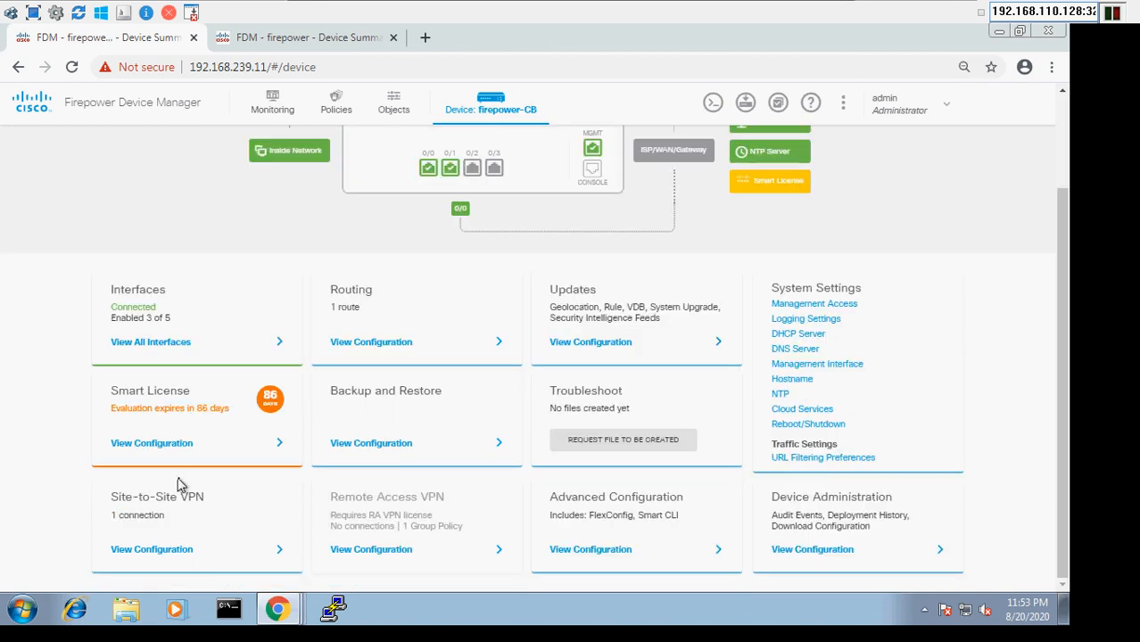
left_click(149, 549)
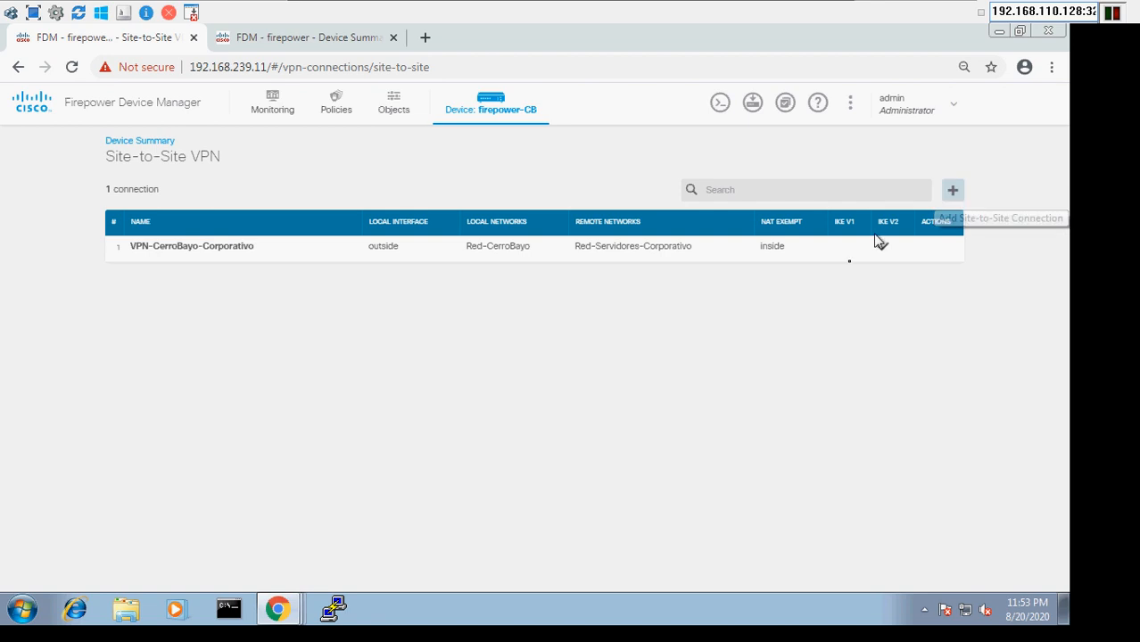
Edit VPN-CerroBayo-Corporativo, check its profile name and remote peer IP, and continue
mouse_move(930, 245)
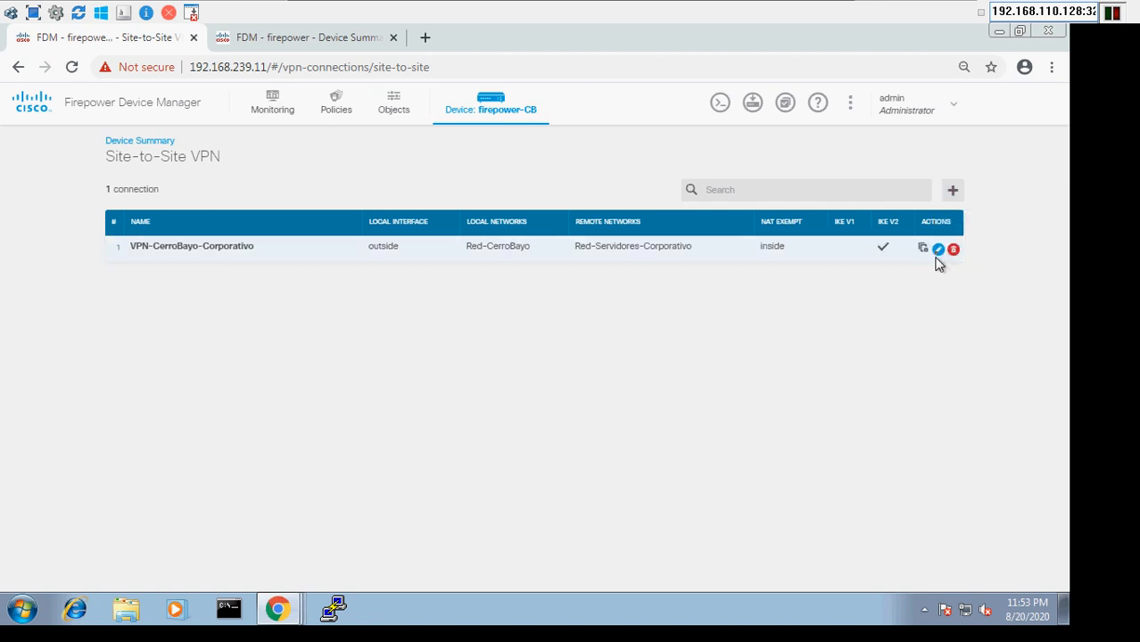
left_click(937, 250)
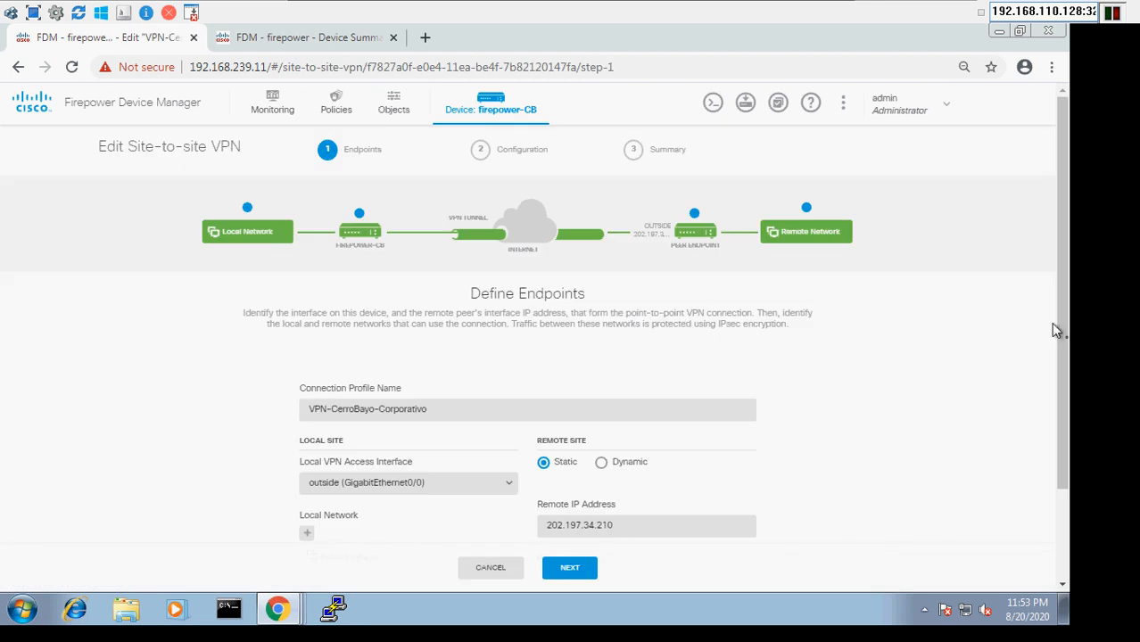
left_click(1062, 504)
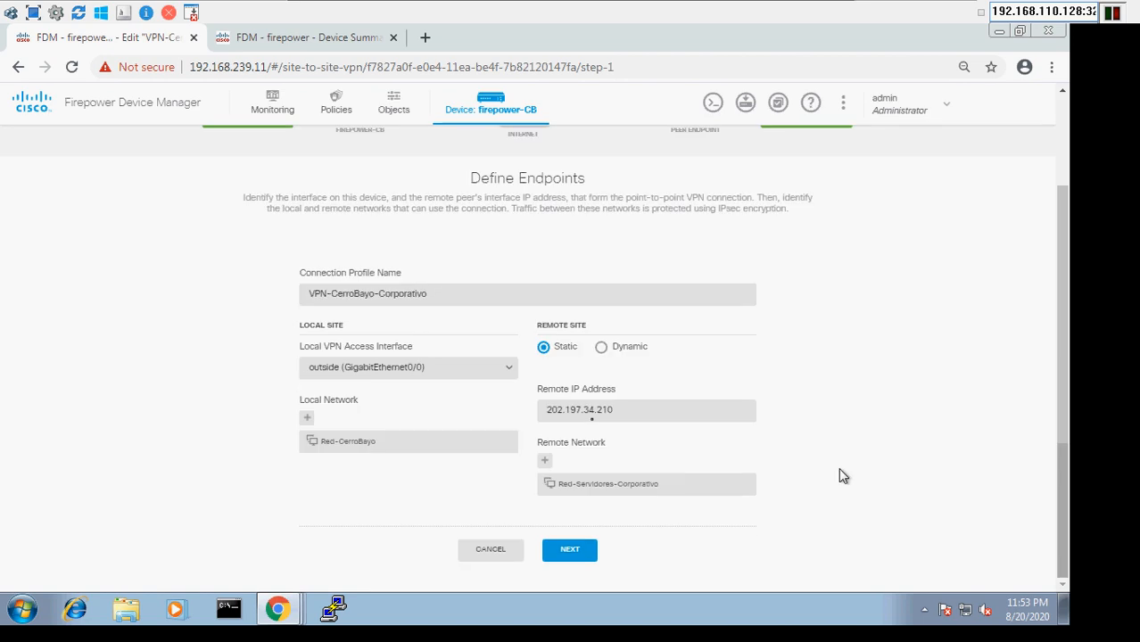
left_click(457, 300)
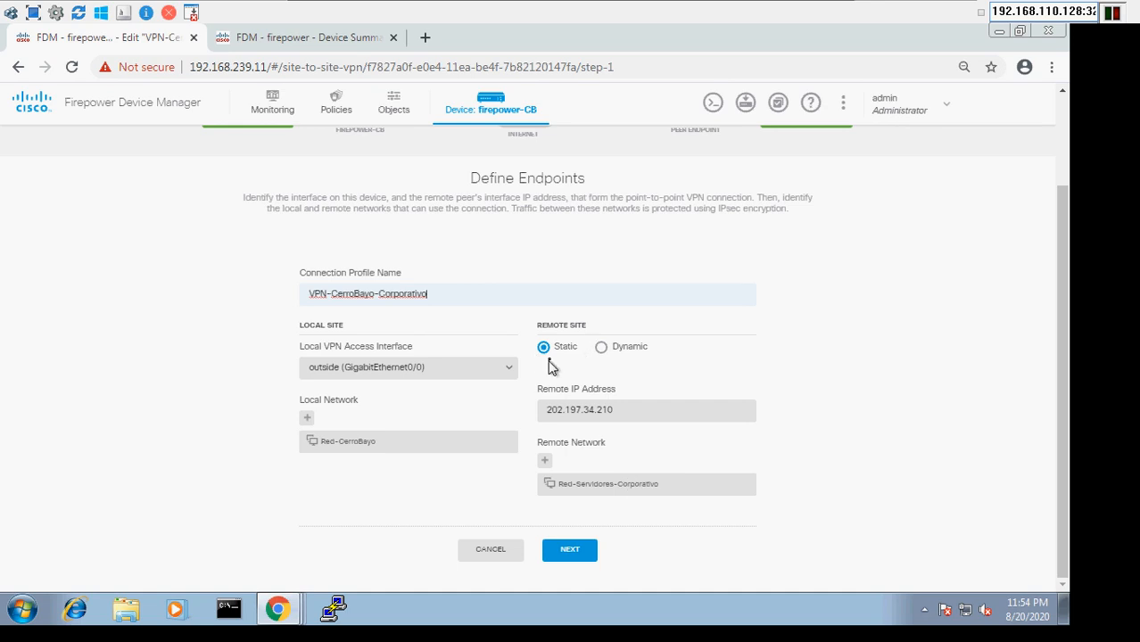
left_click(645, 414)
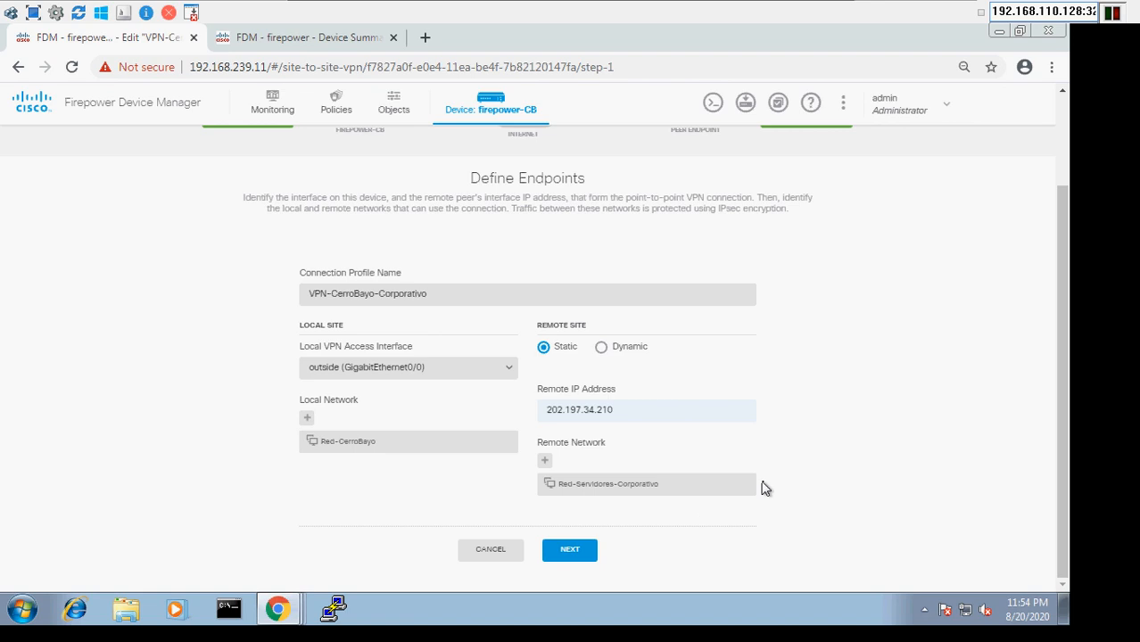
left_click(571, 551)
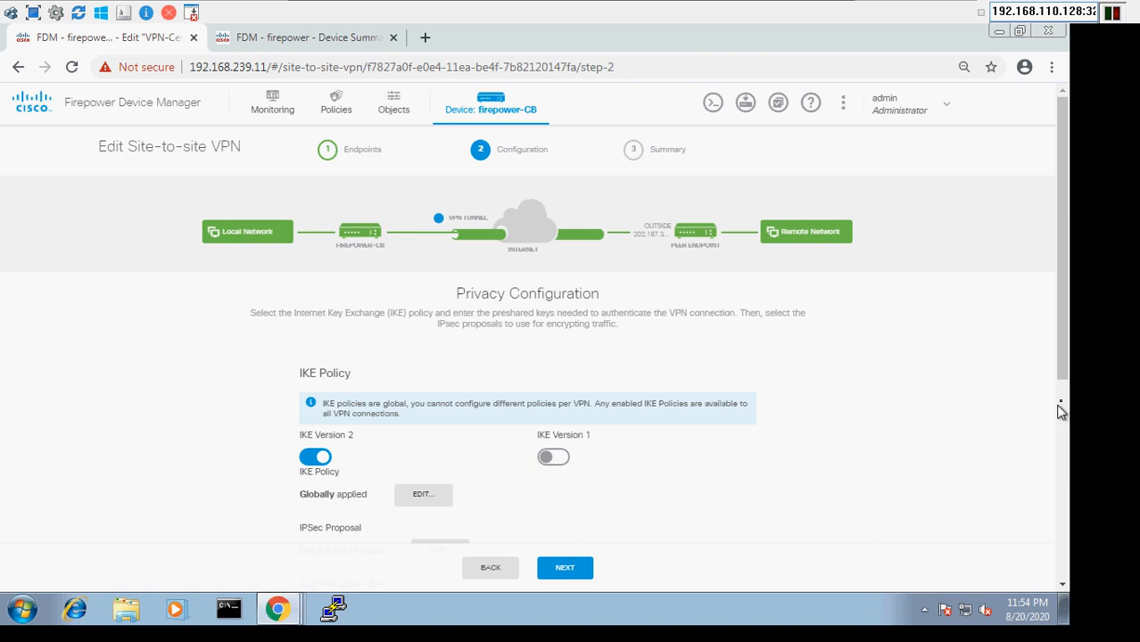
scroll(716, 435, "down", 5)
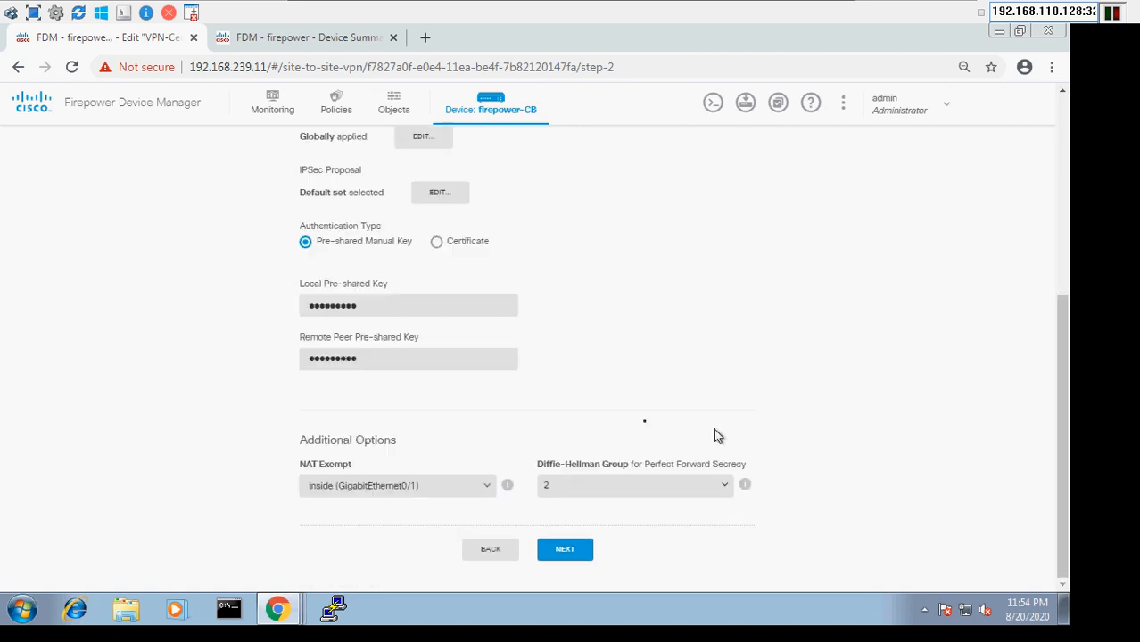
left_click(1063, 284)
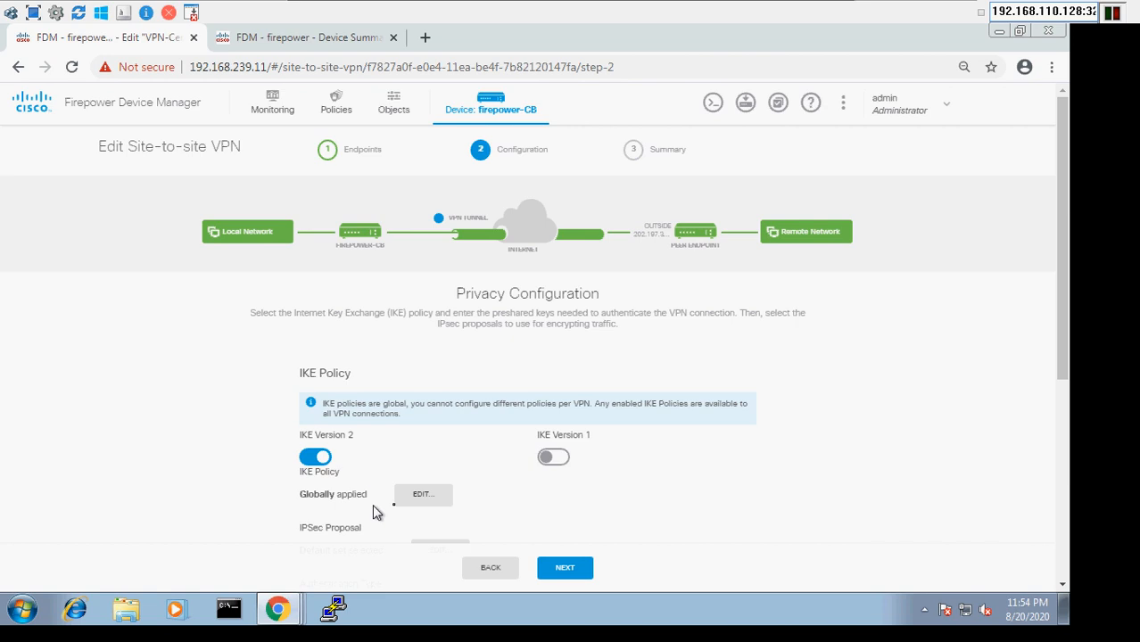
left_click(418, 506)
left_click(436, 504)
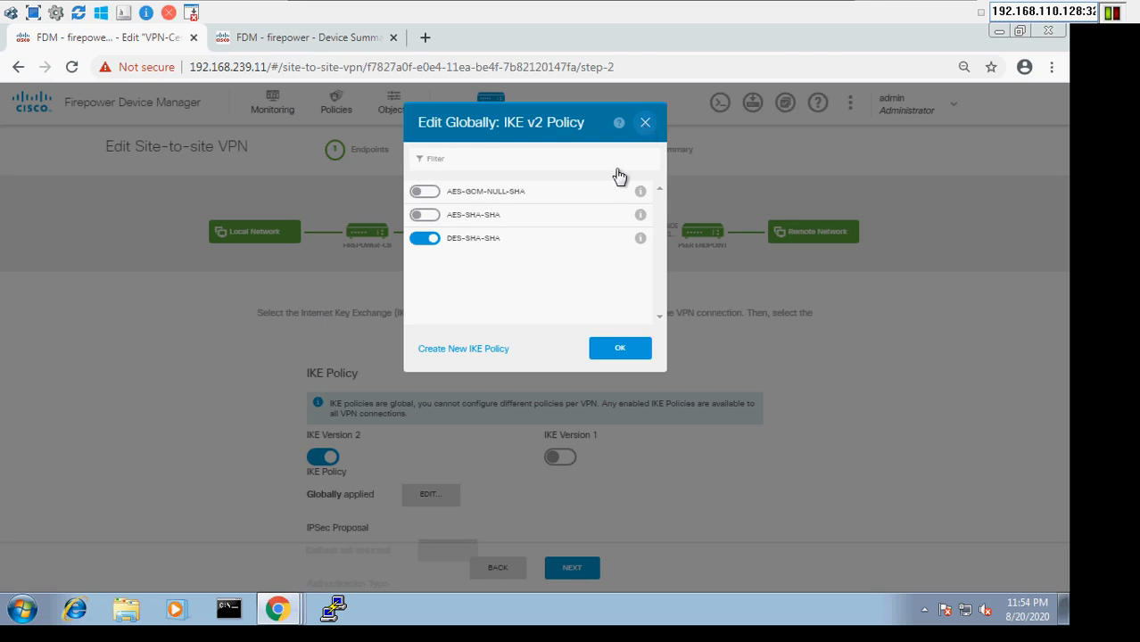
key("Escape")
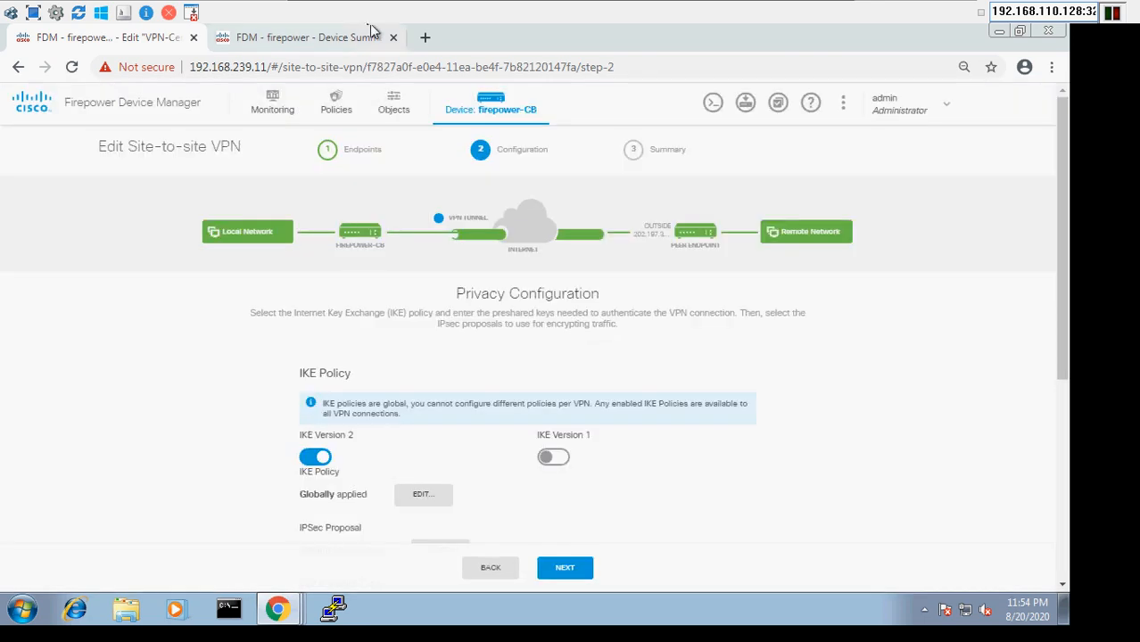
left_click(1064, 584)
left_click(1064, 584)
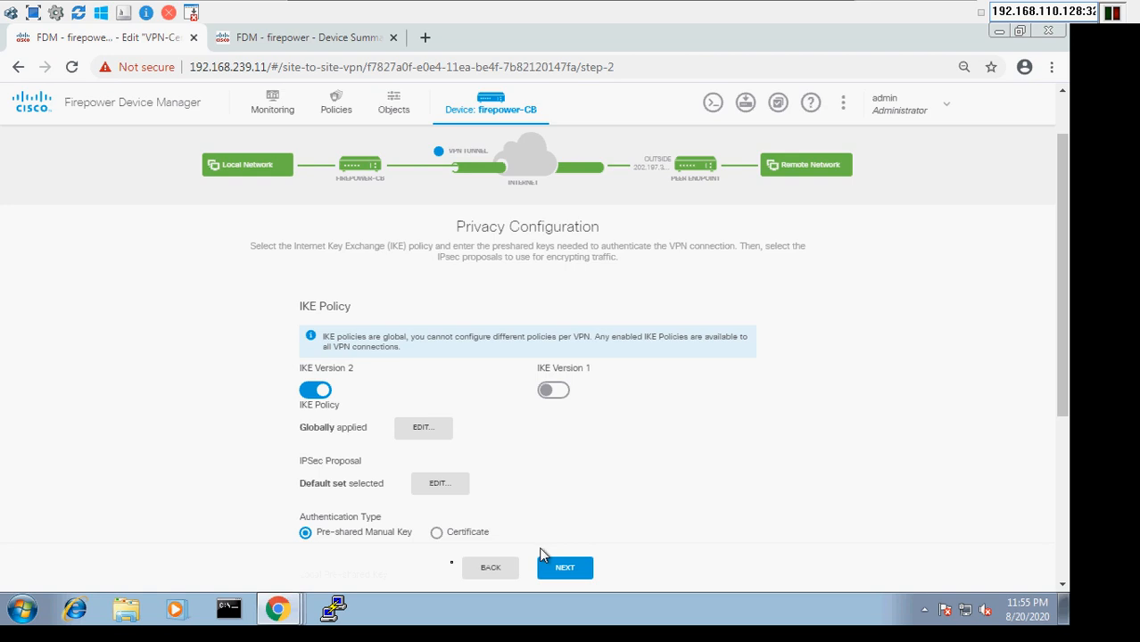
left_click(455, 491)
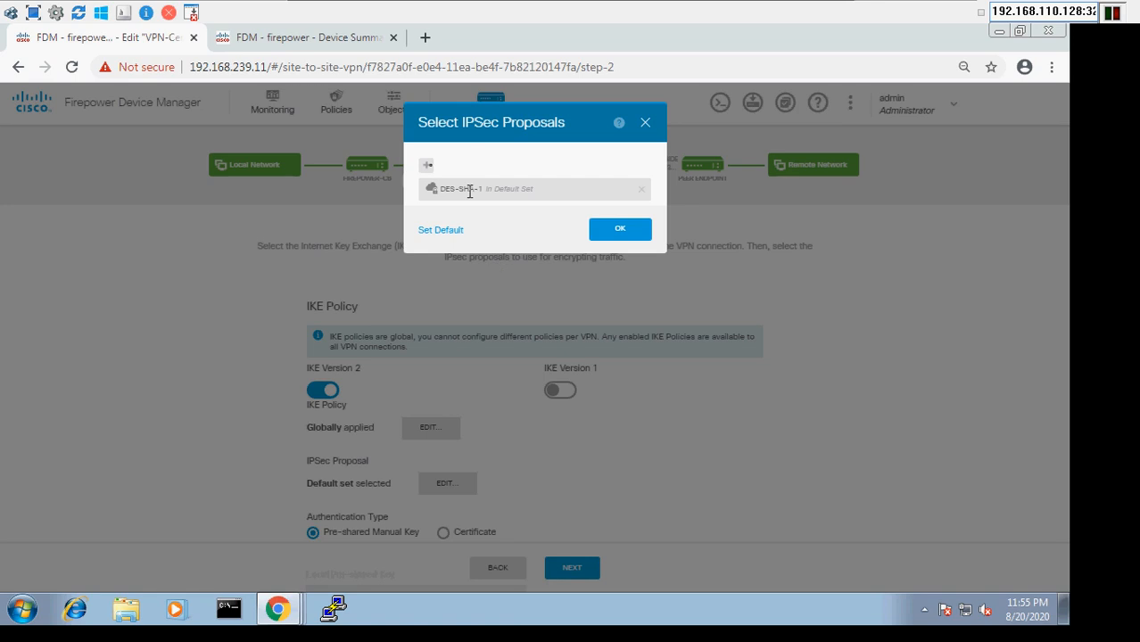
left_click(426, 166)
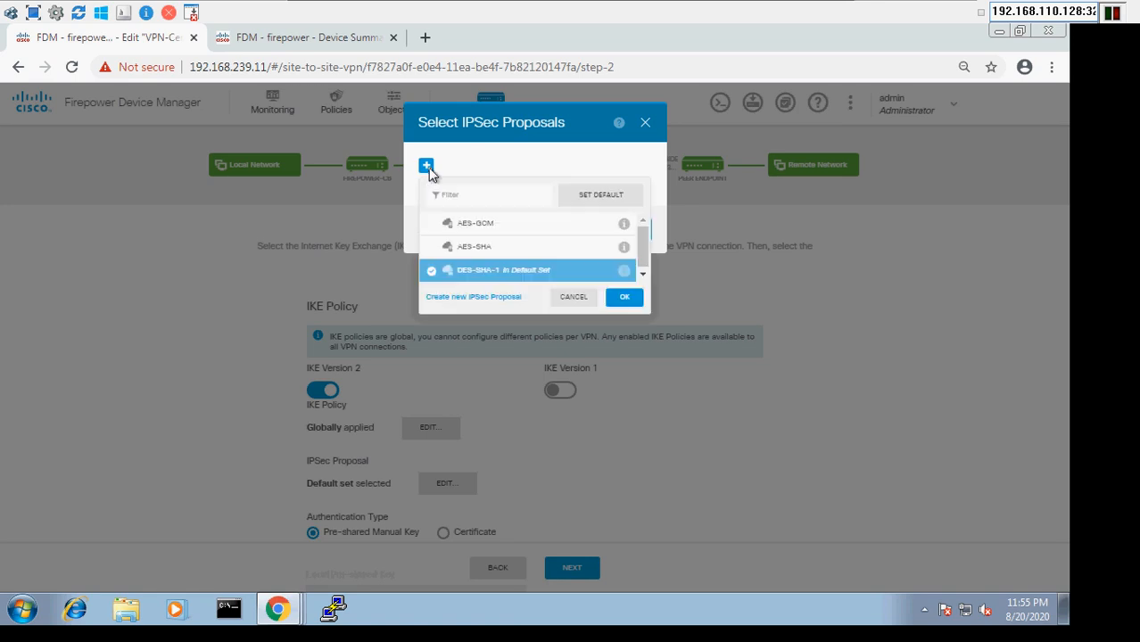
left_click(577, 297)
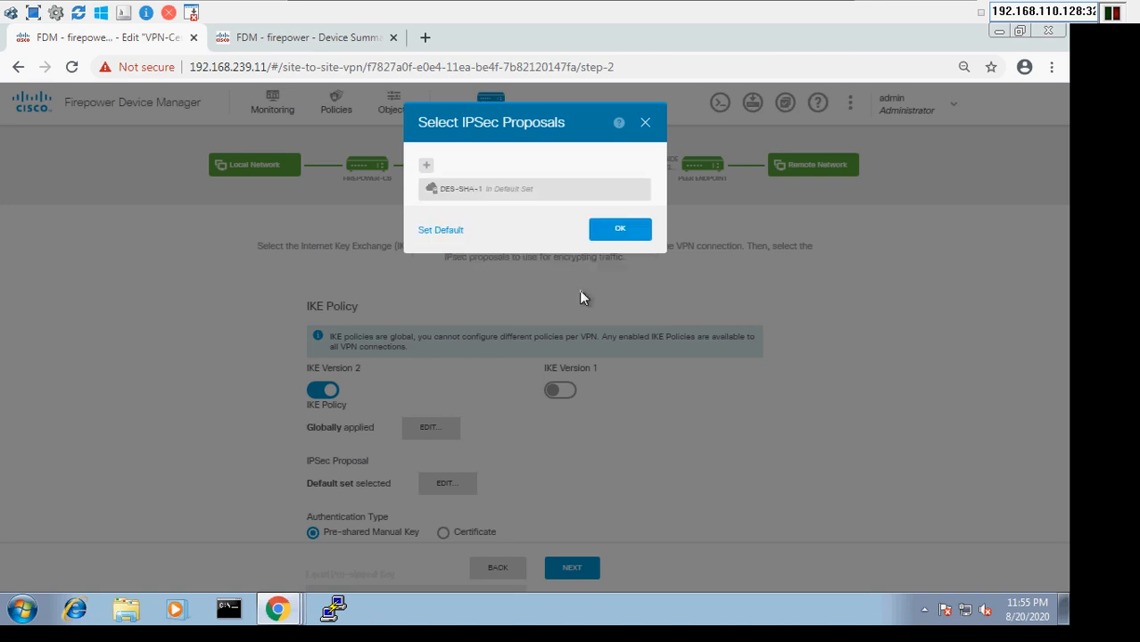
left_click(645, 124)
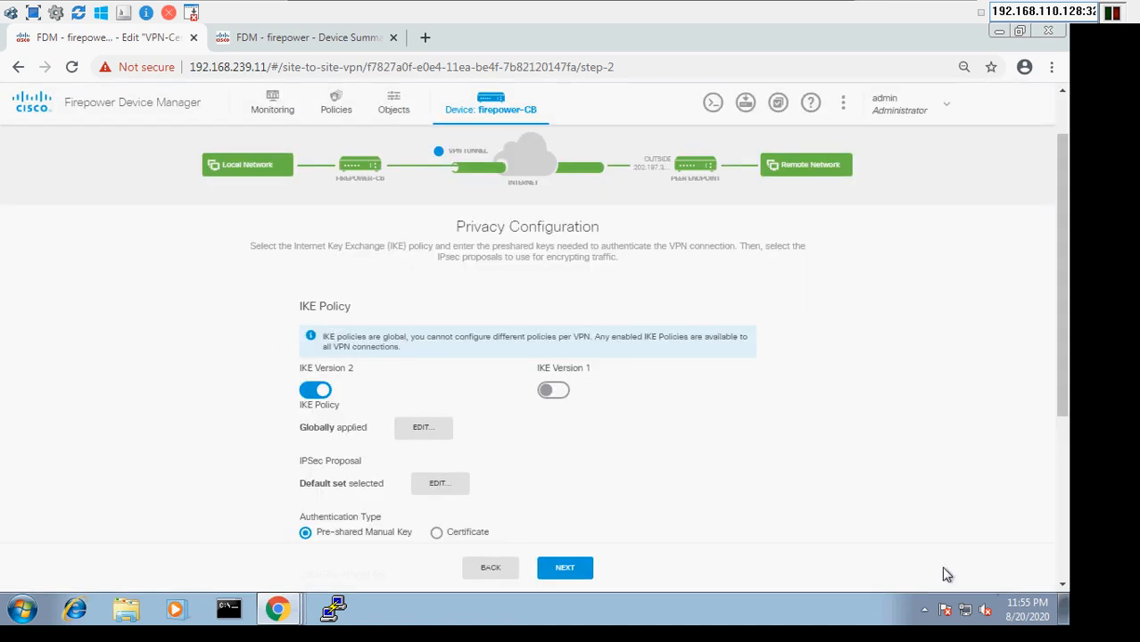
Verify the pre-shared keys, inside NAT exemption and DH group 2, then proceed to Summary
left_click(1061, 589)
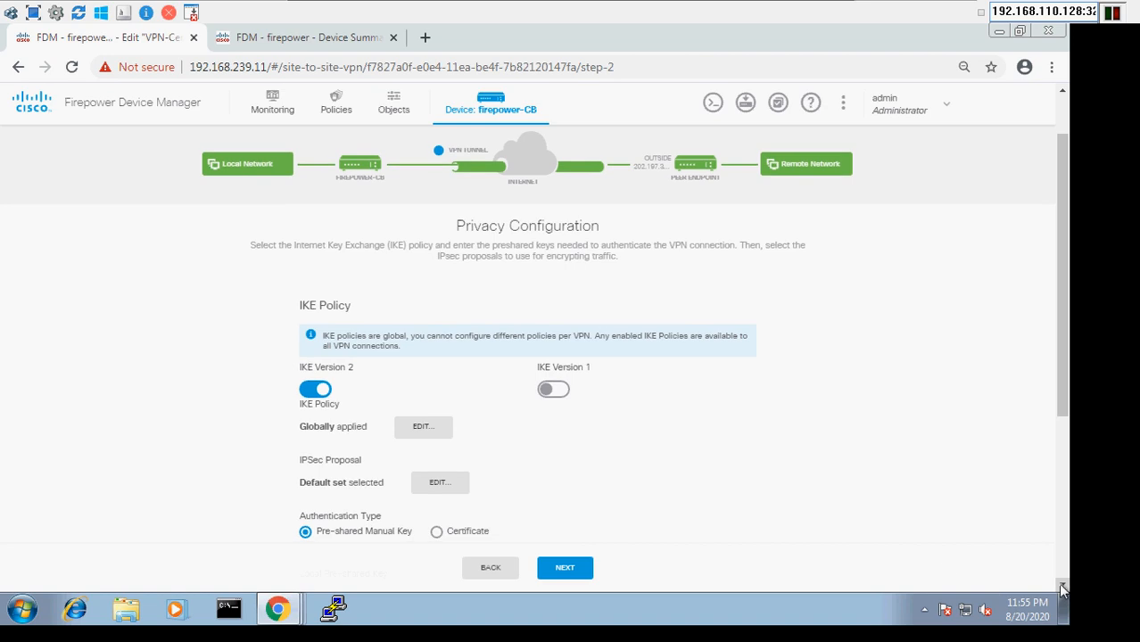
left_click(1061, 588)
left_click(1061, 589)
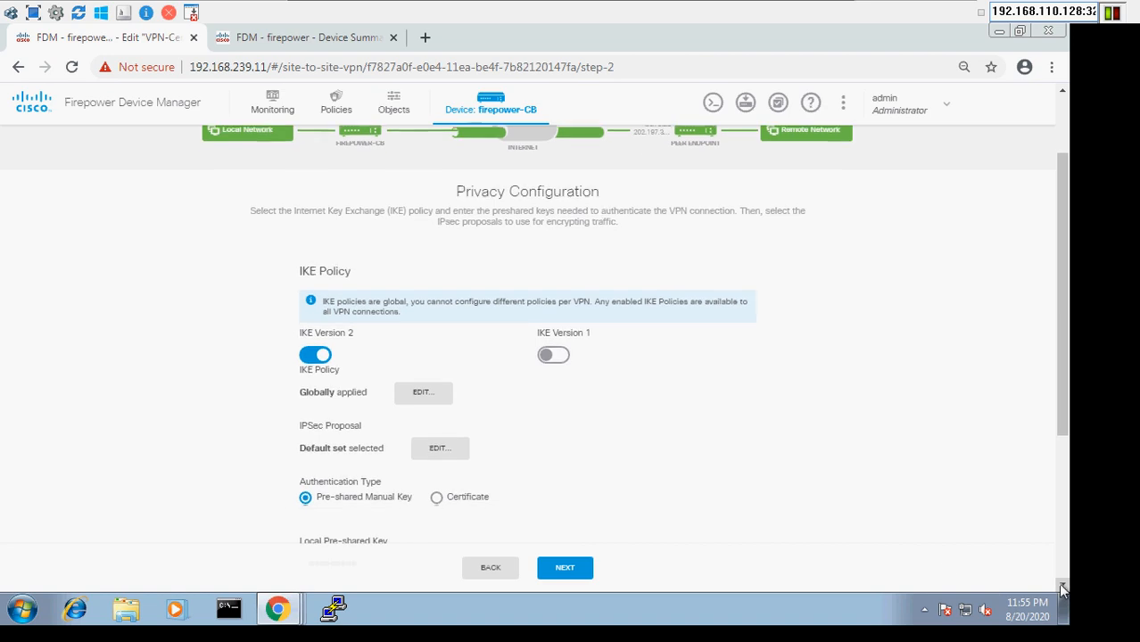
left_click(1061, 589)
left_click(1062, 589)
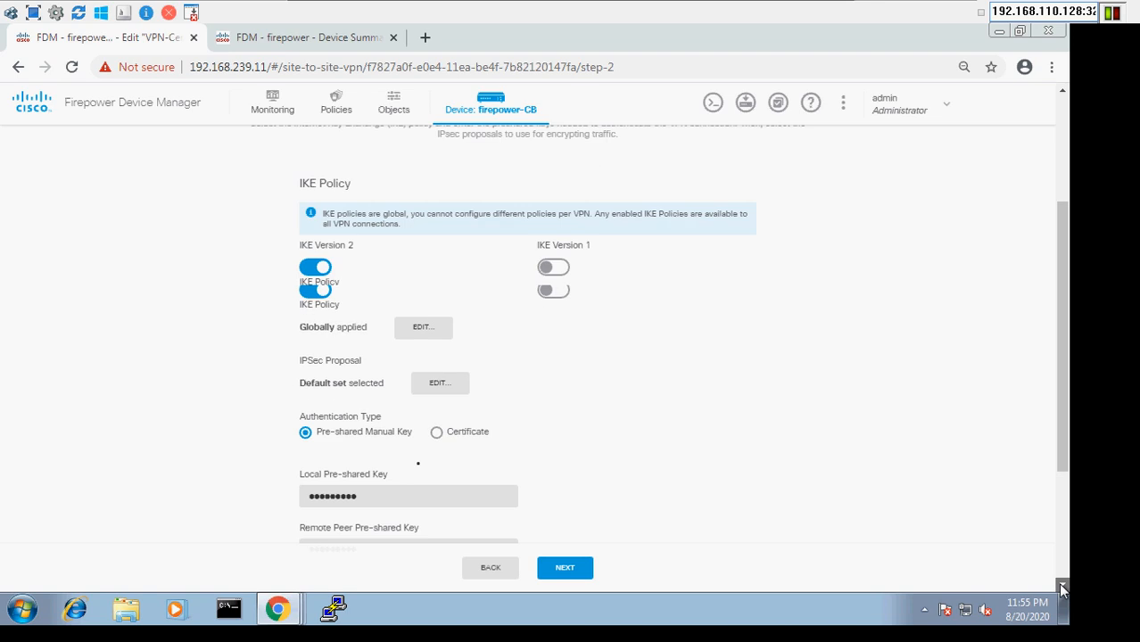
left_click(1061, 589)
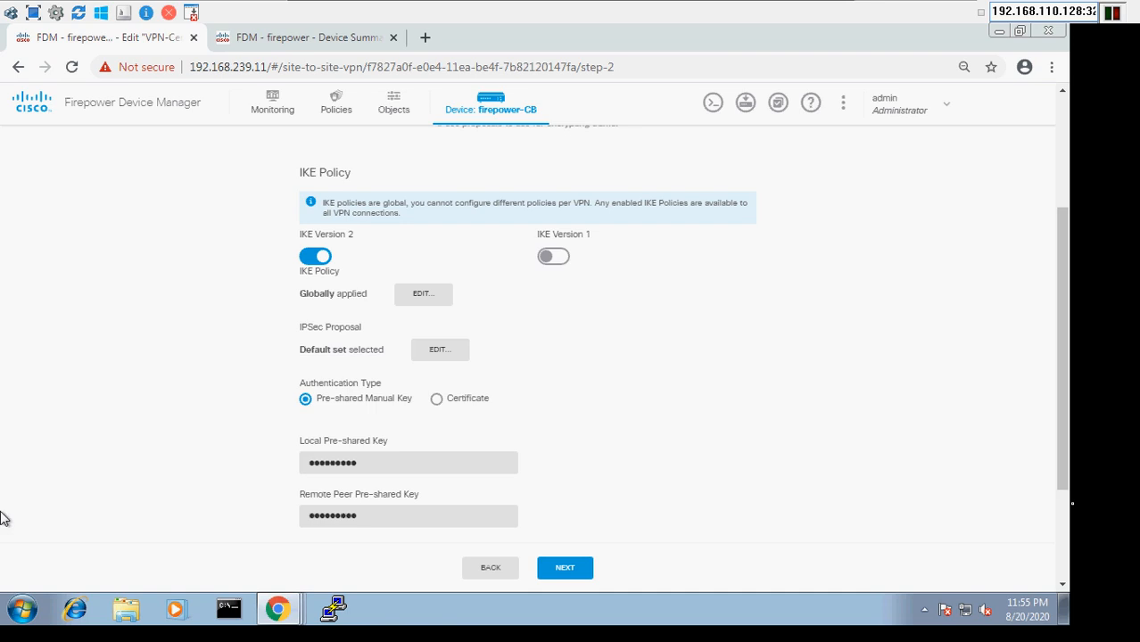
scroll(1062, 518, "down", 3)
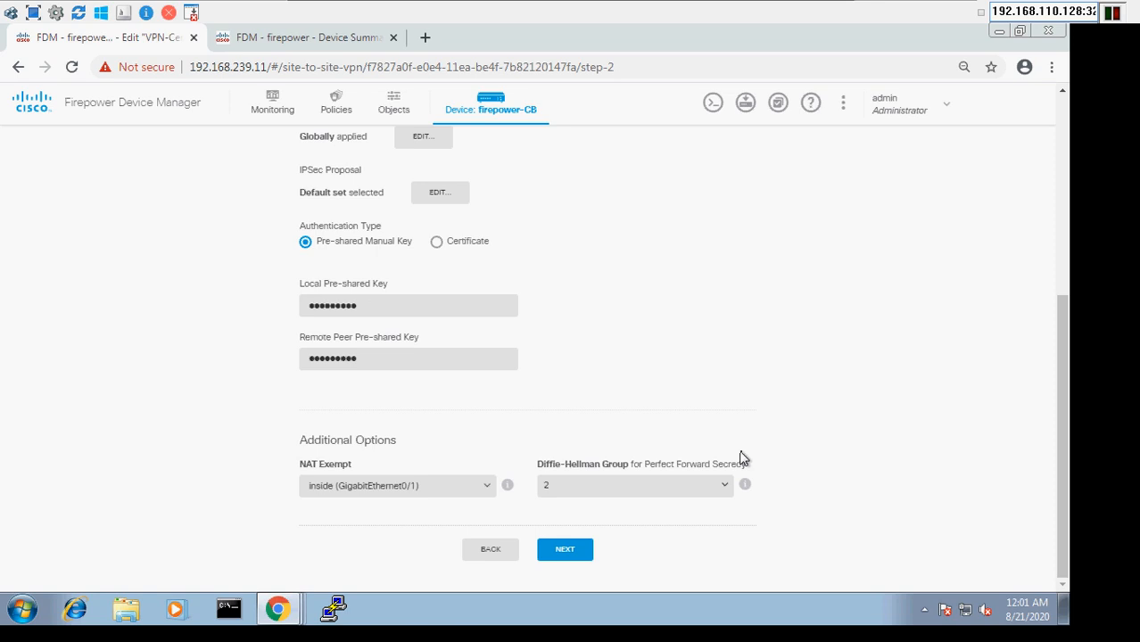
left_click(575, 555)
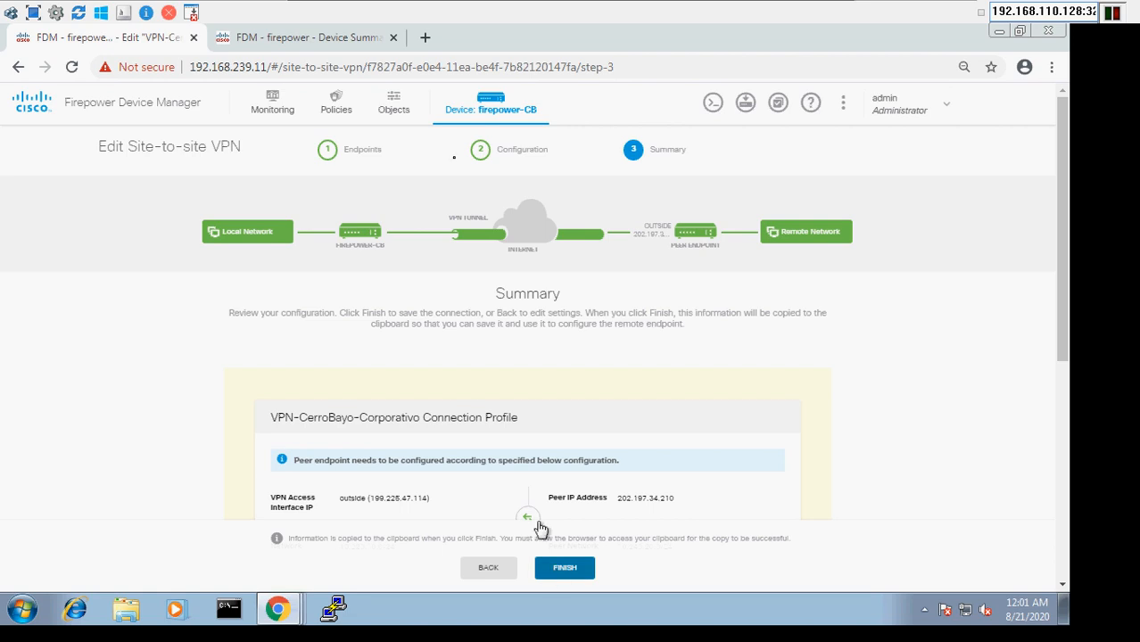
Switch to the 'FDM - firepower - Device Summary' browser tab
left_click(294, 42)
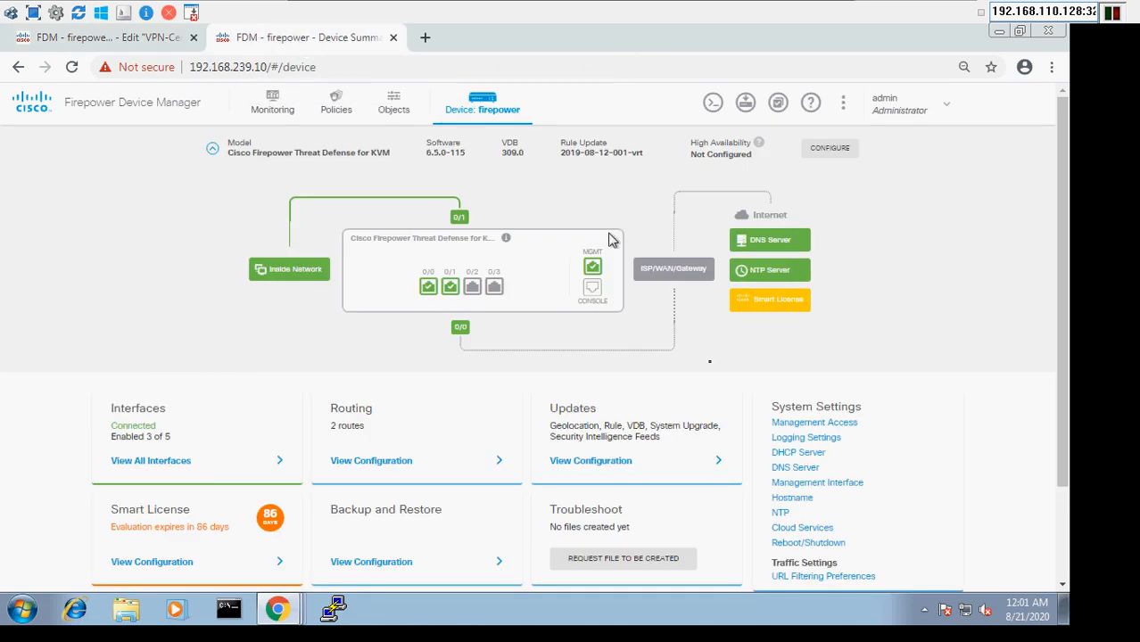
left_click(395, 108)
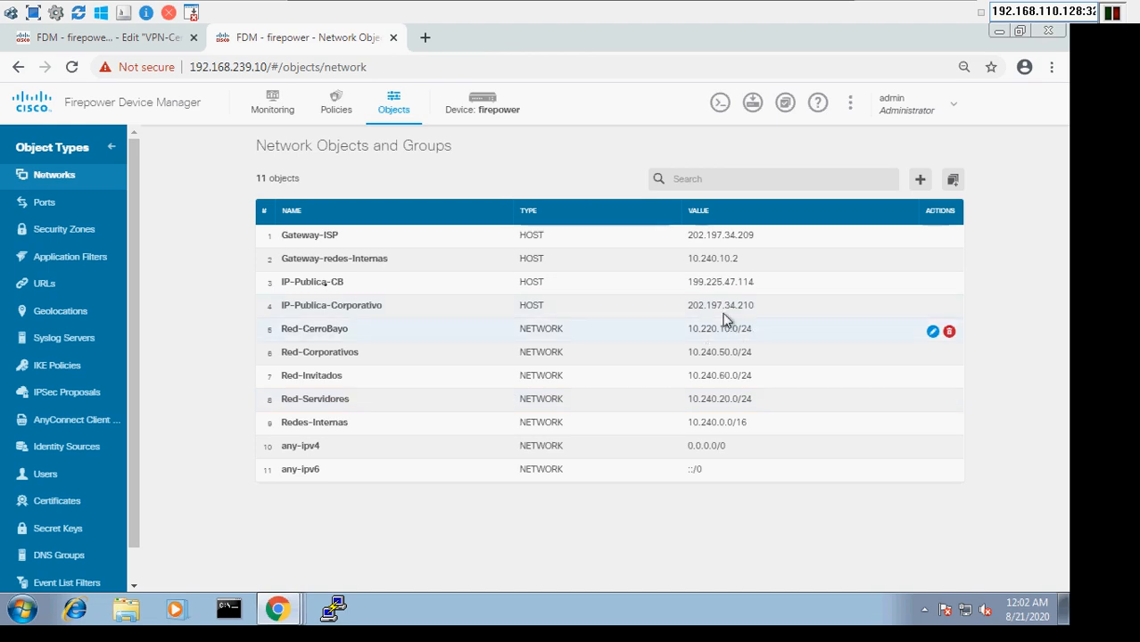
left_click(57, 366)
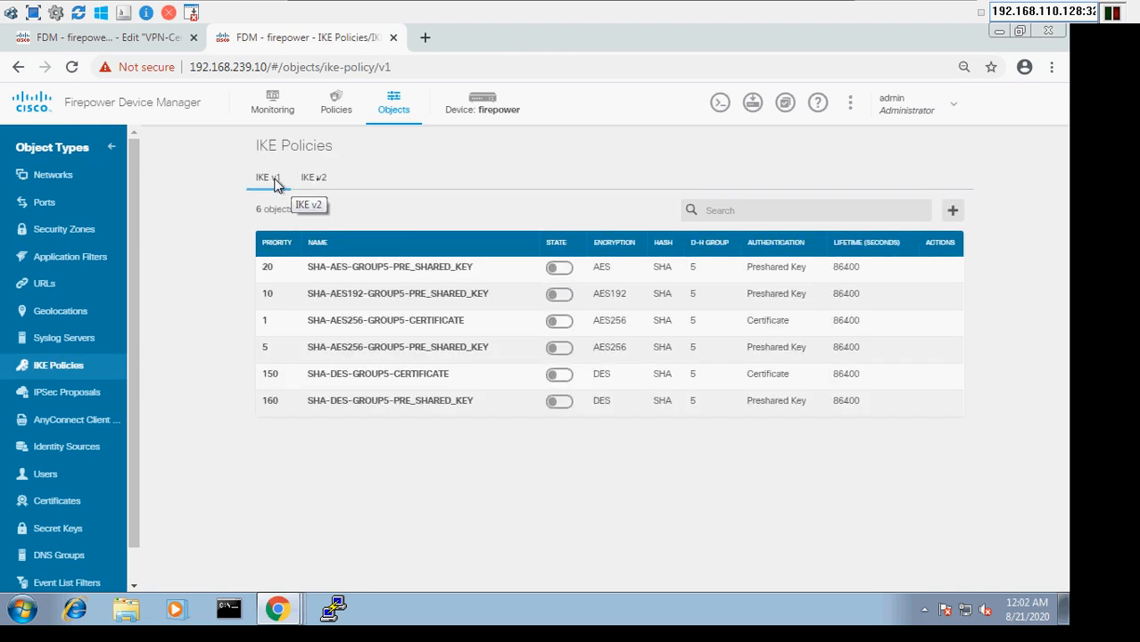
left_click(314, 178)
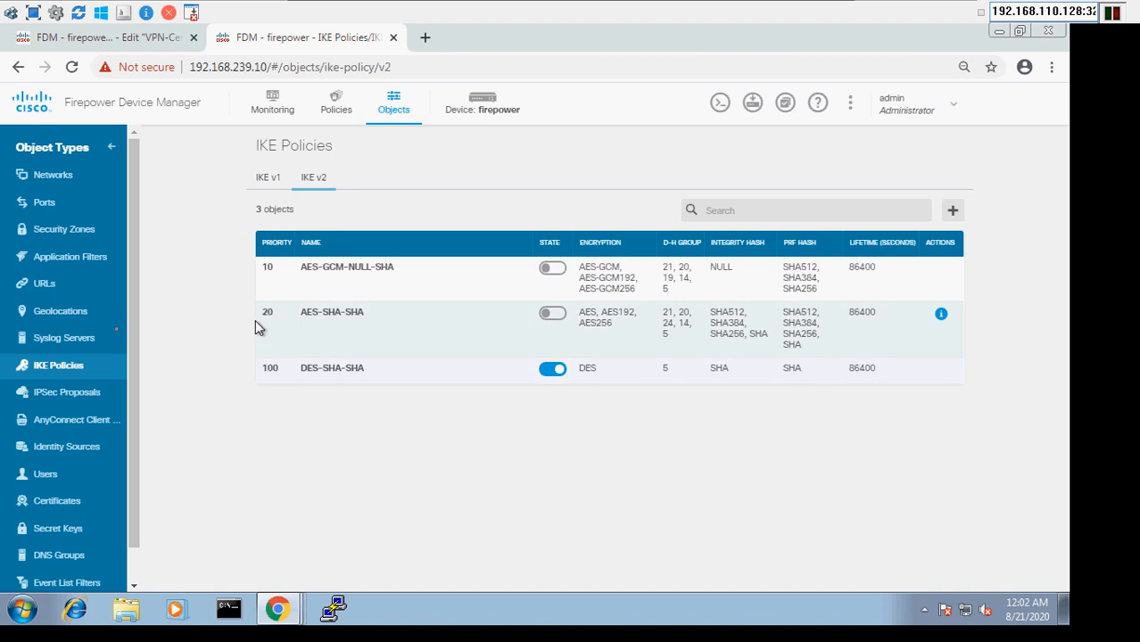
left_click(71, 402)
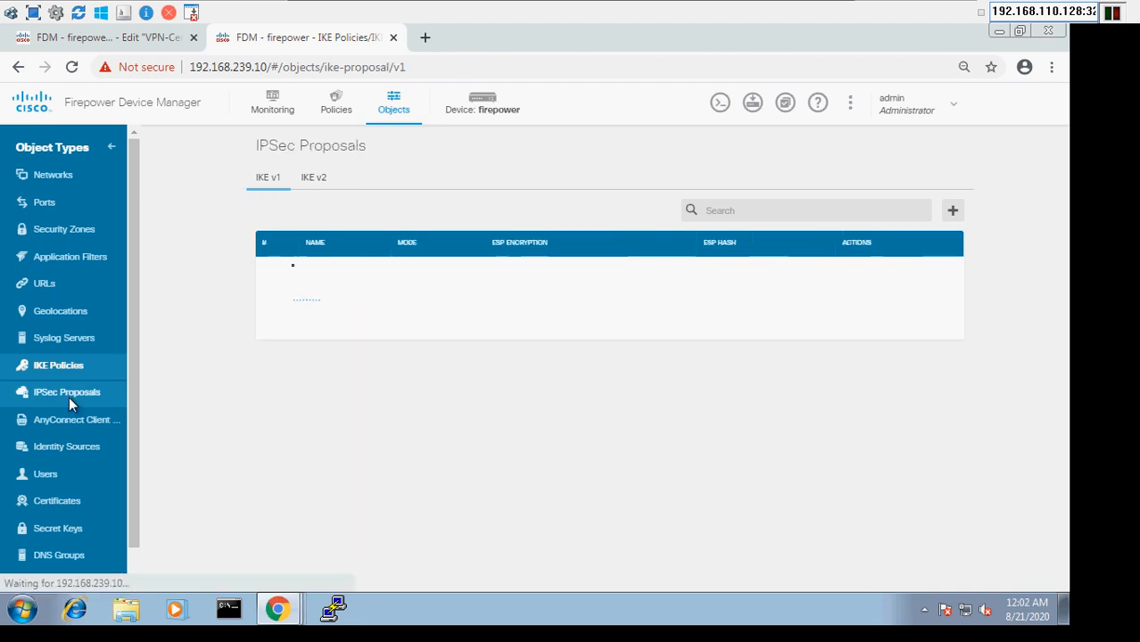
left_click(324, 184)
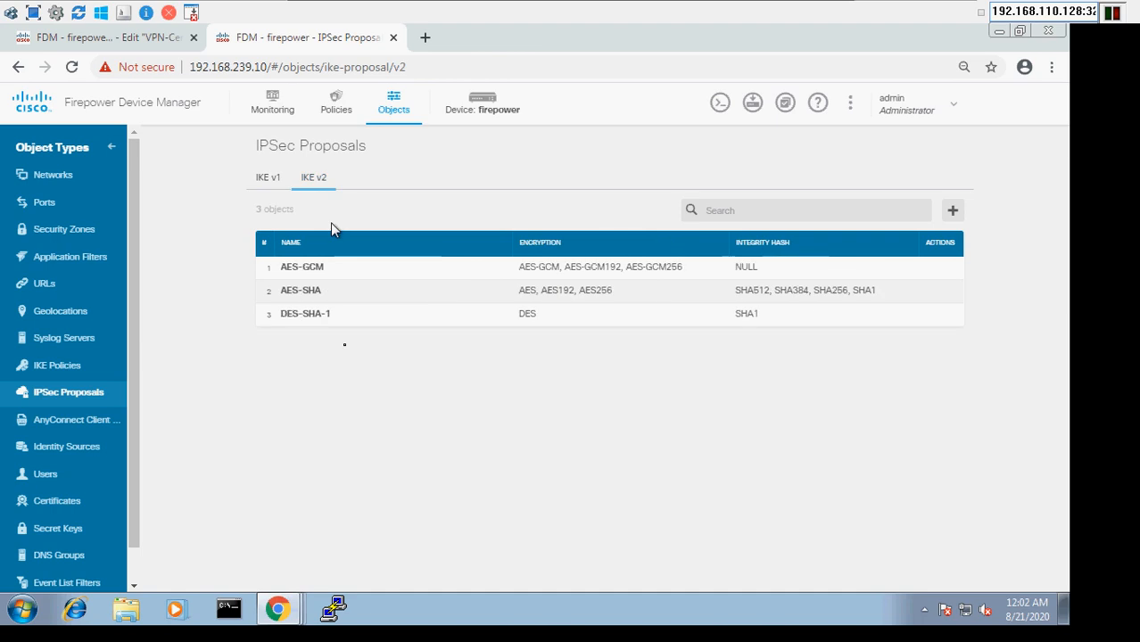
left_click(493, 100)
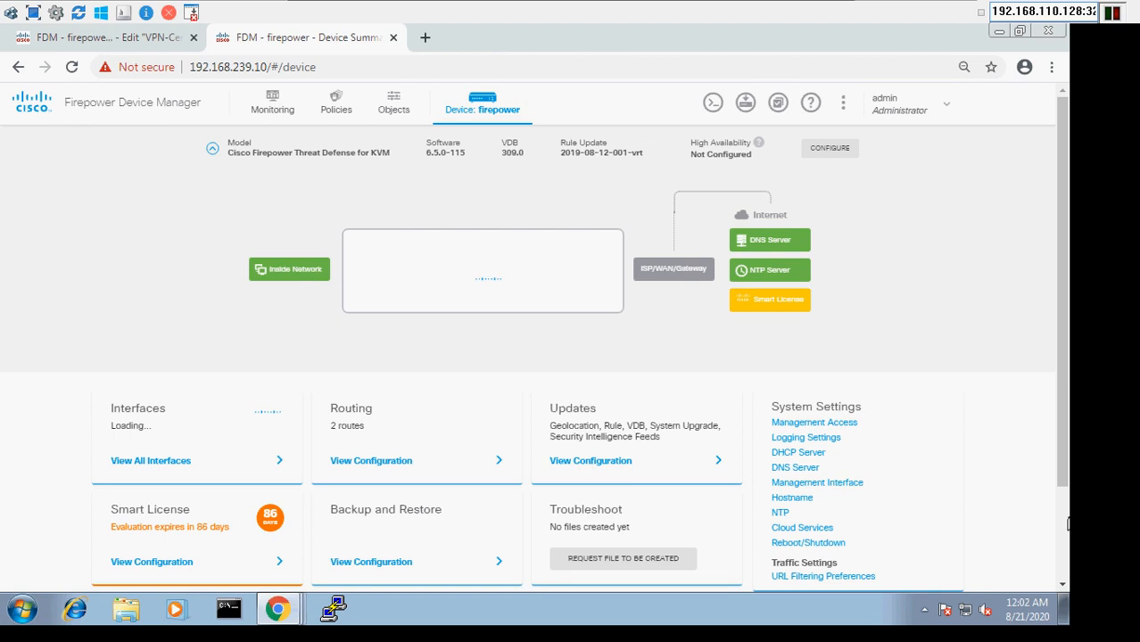
Edit VPN-Corporativo-CerroBayo from the Site-to-Site VPN list, showing remote peer 199.225.47.114
scroll(438, 524, "down", 2)
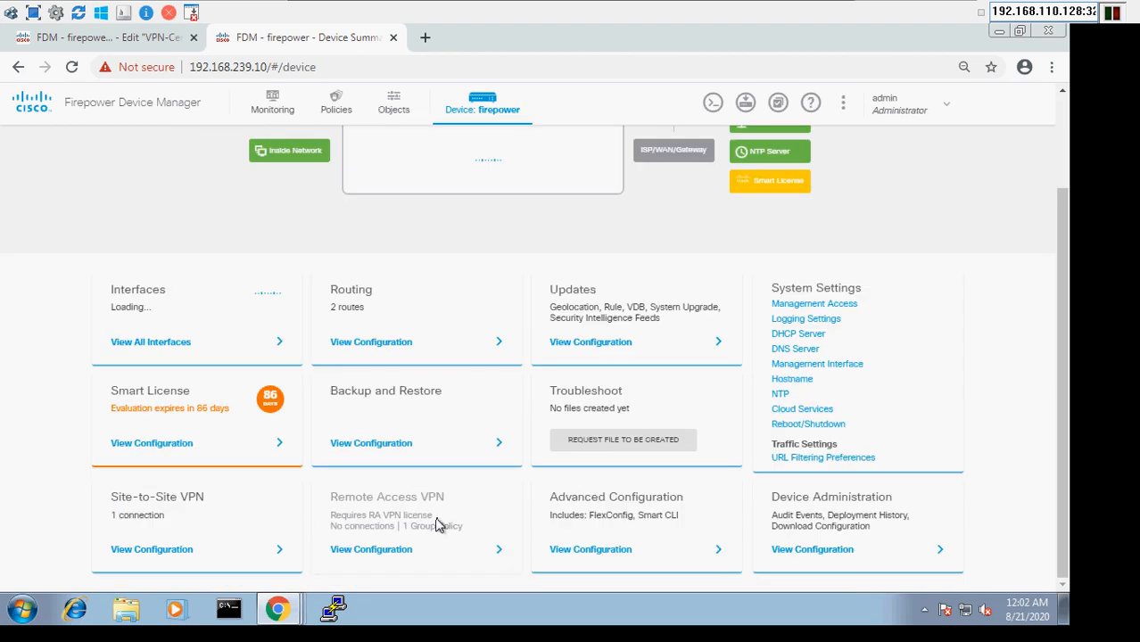
left_click(153, 552)
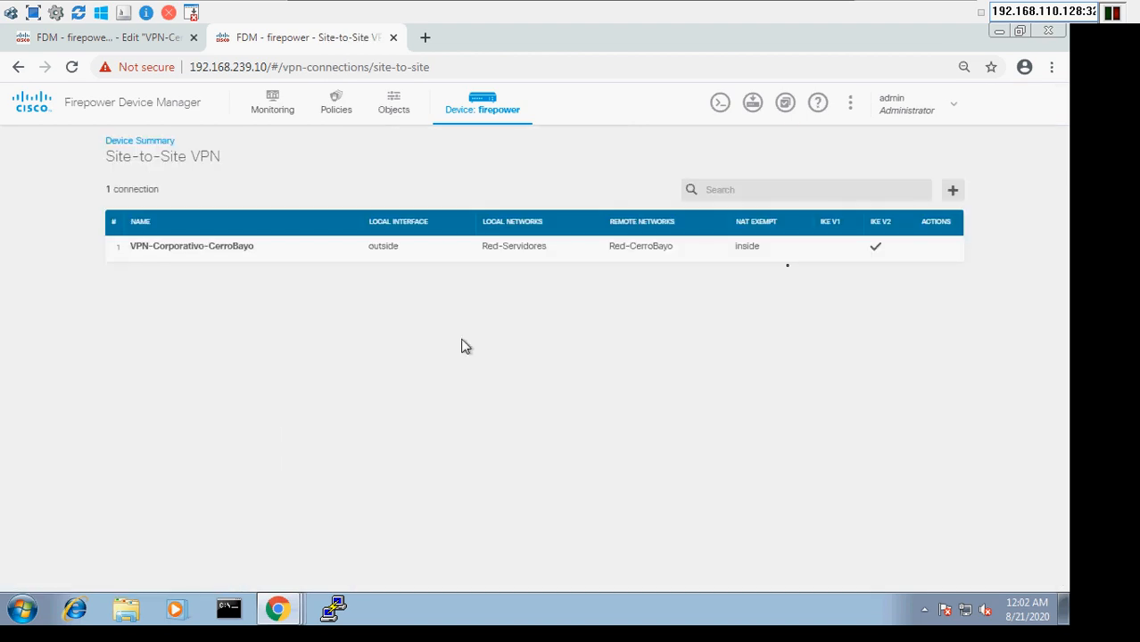
mouse_move(924, 257)
mouse_move(718, 262)
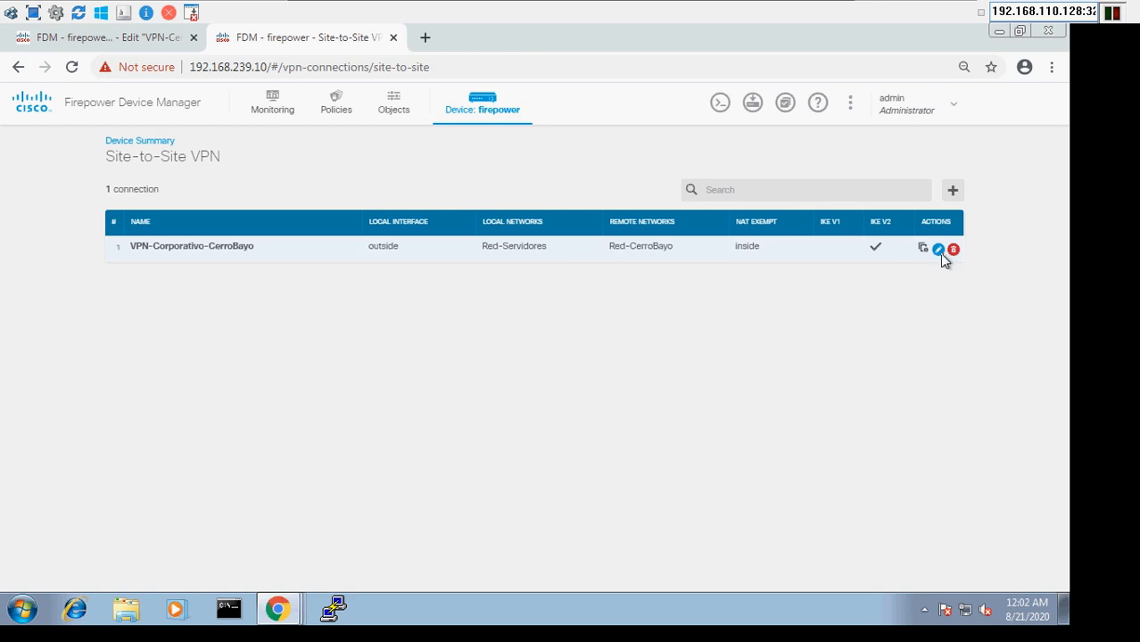
left_click(938, 249)
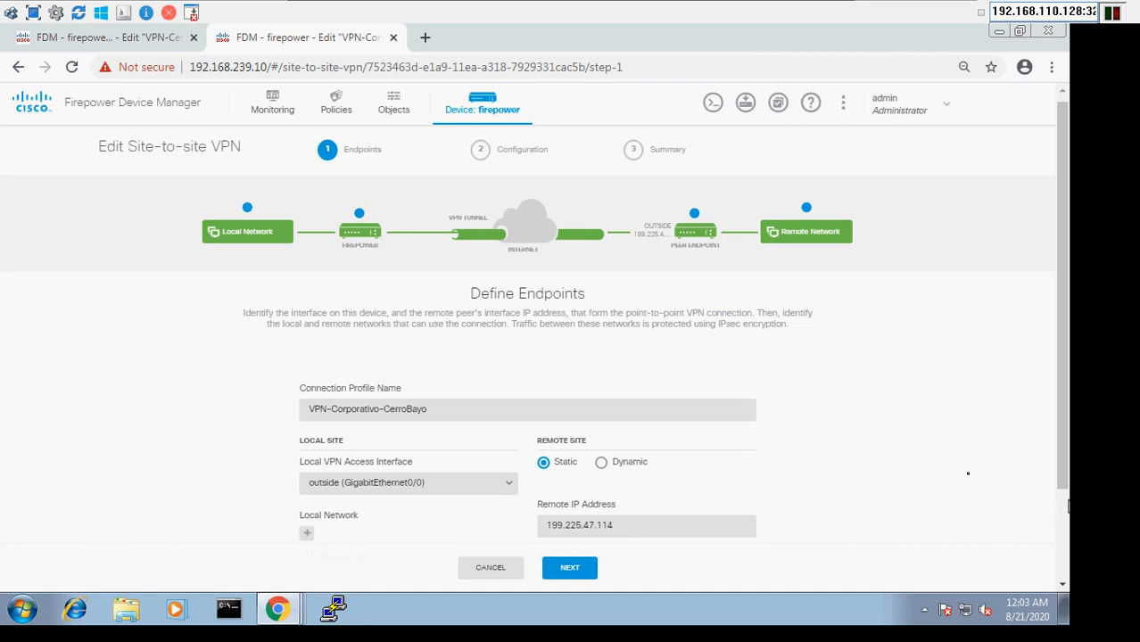
Scroll the Define Endpoints page to check both networks, then minimise the Win-Mgmt console
scroll(444, 351, "down", 3)
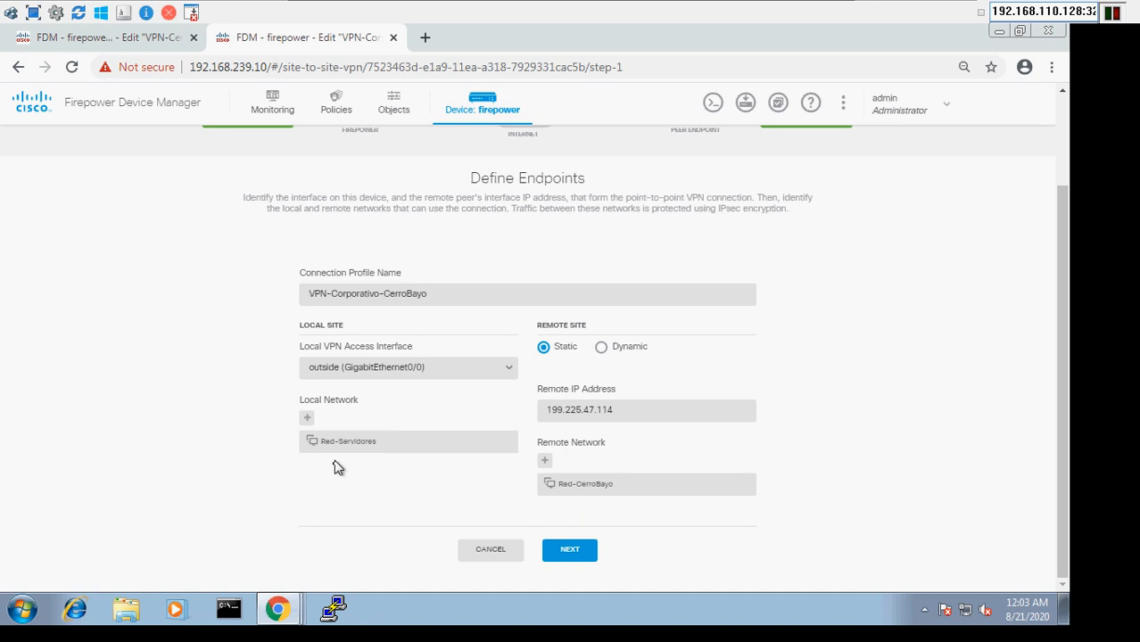
mouse_move(821, 14)
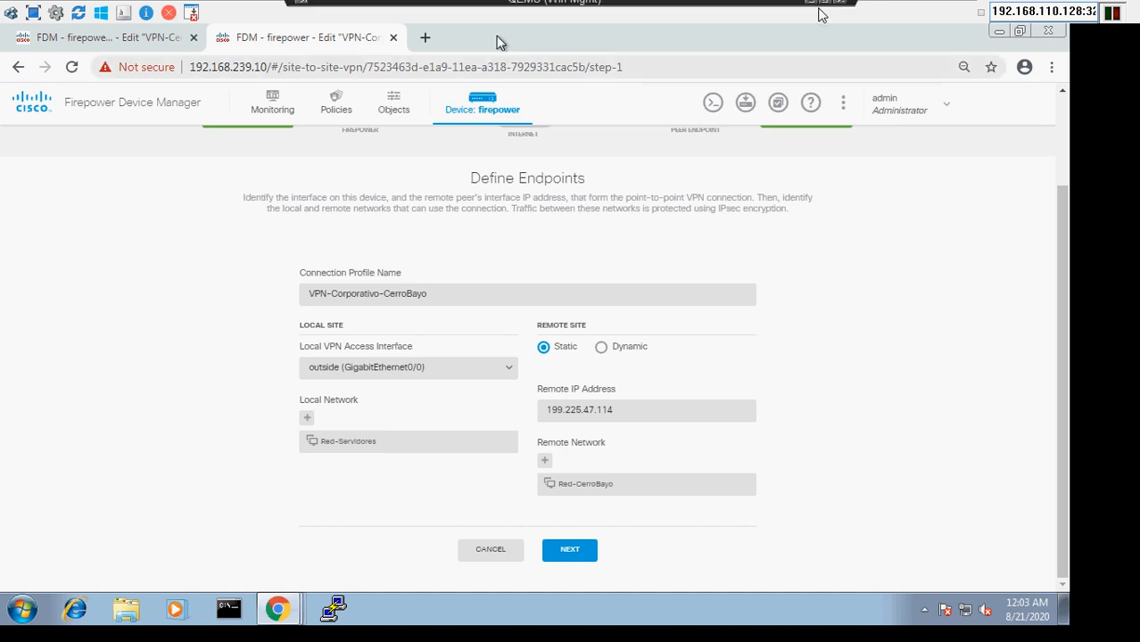
left_click(810, 9)
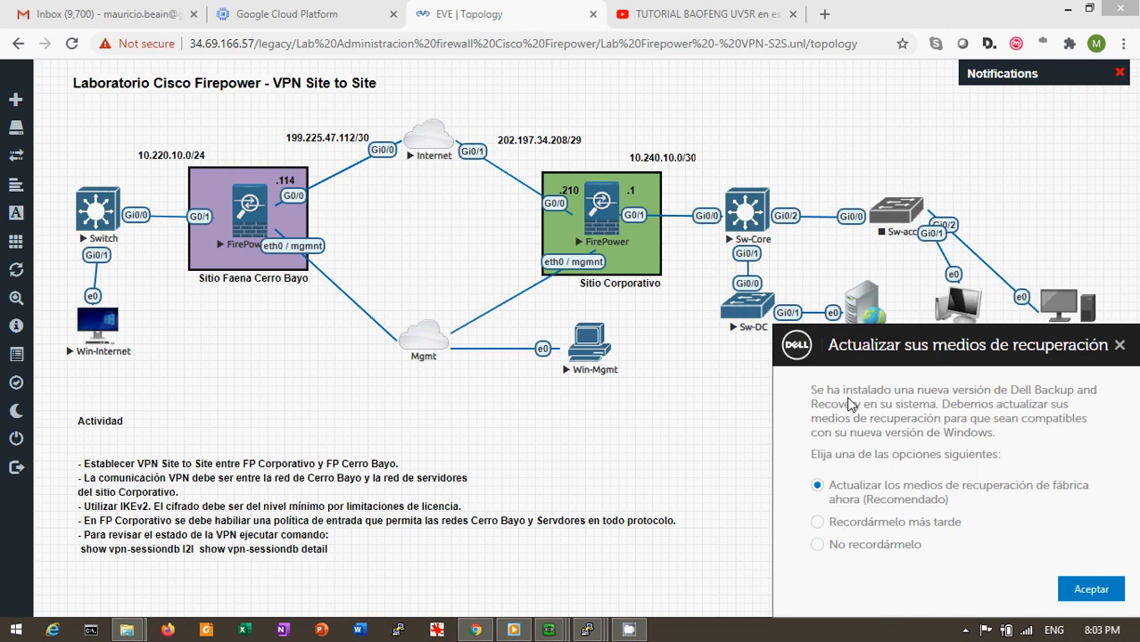
Dismiss the Dell recovery-media popup with 'No recordármelo' and Aceptar, then select the Sw-Core node
left_click(877, 544)
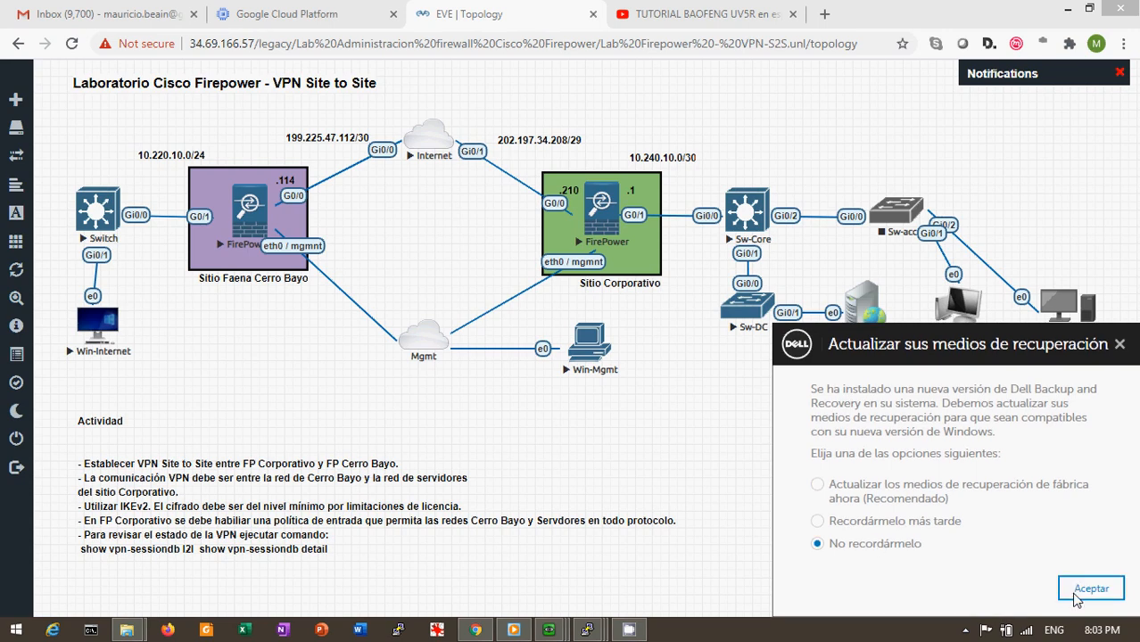
left_click(1088, 589)
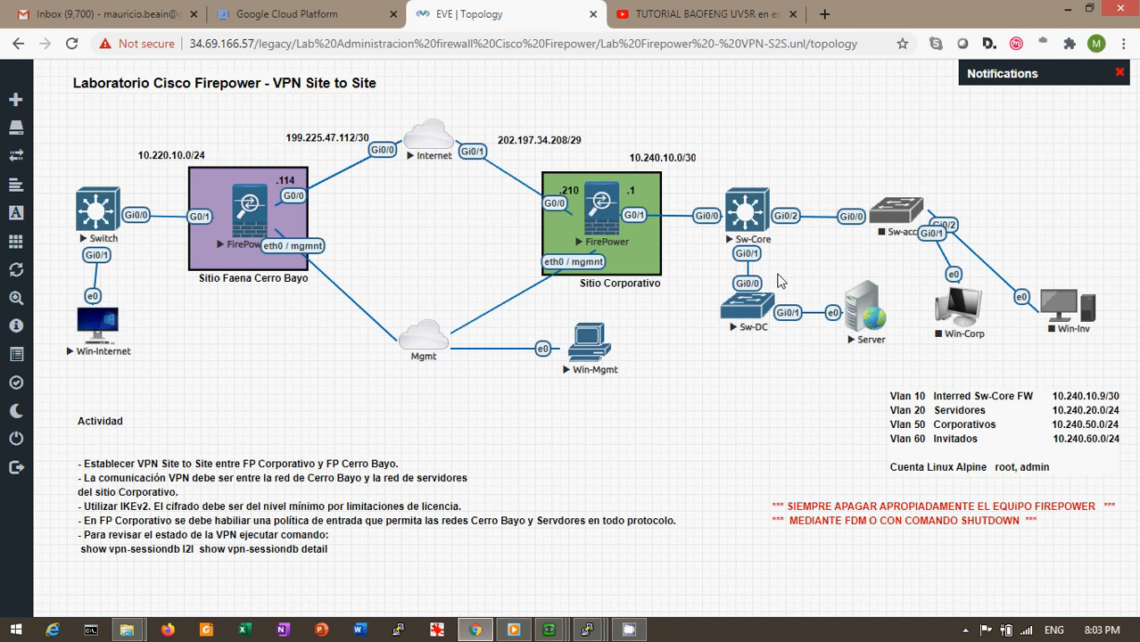
left_click(731, 245)
Restore Win-Mgmt, review pre-shared keys, inside NAT exemption and DH group 2, then go to device summary
mouse_move(549, 631)
left_click(396, 569)
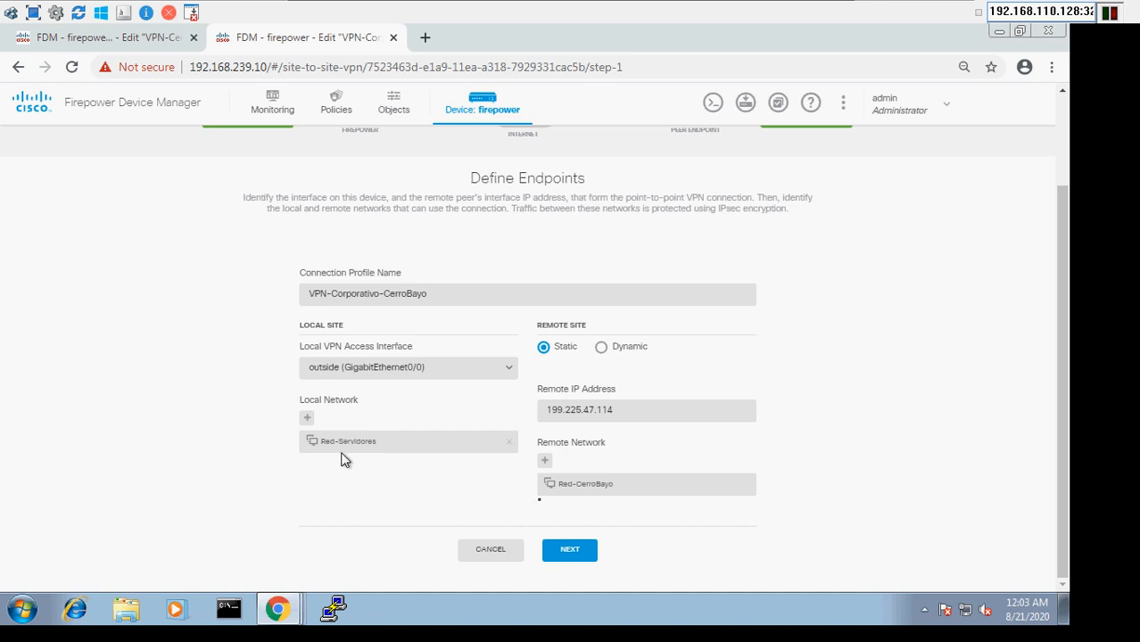
left_click(575, 553)
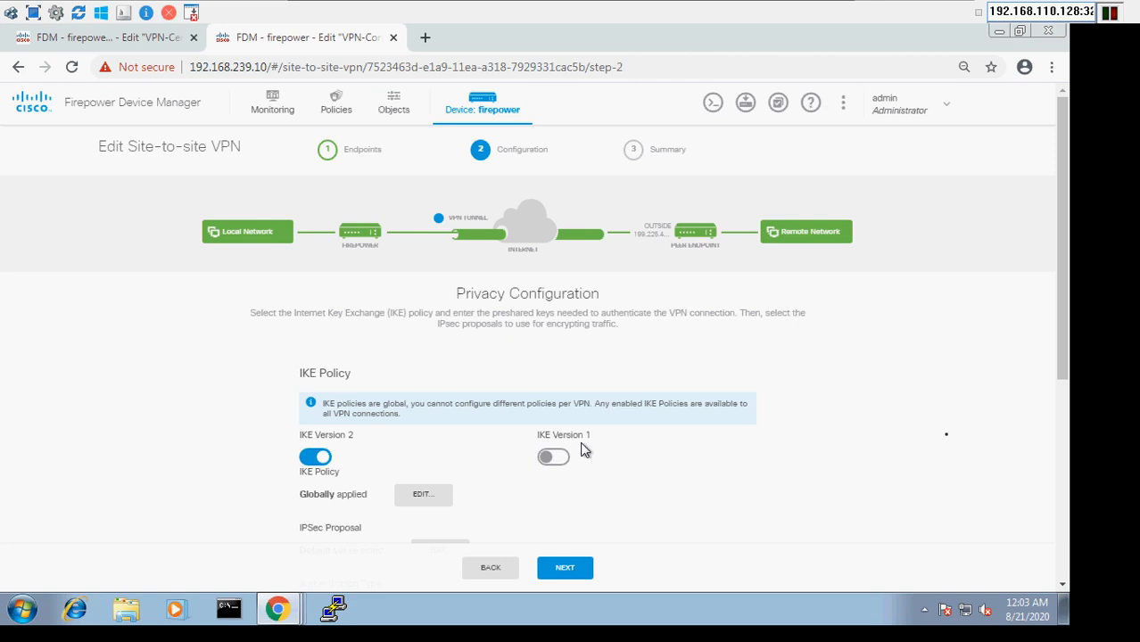
left_click(1063, 409)
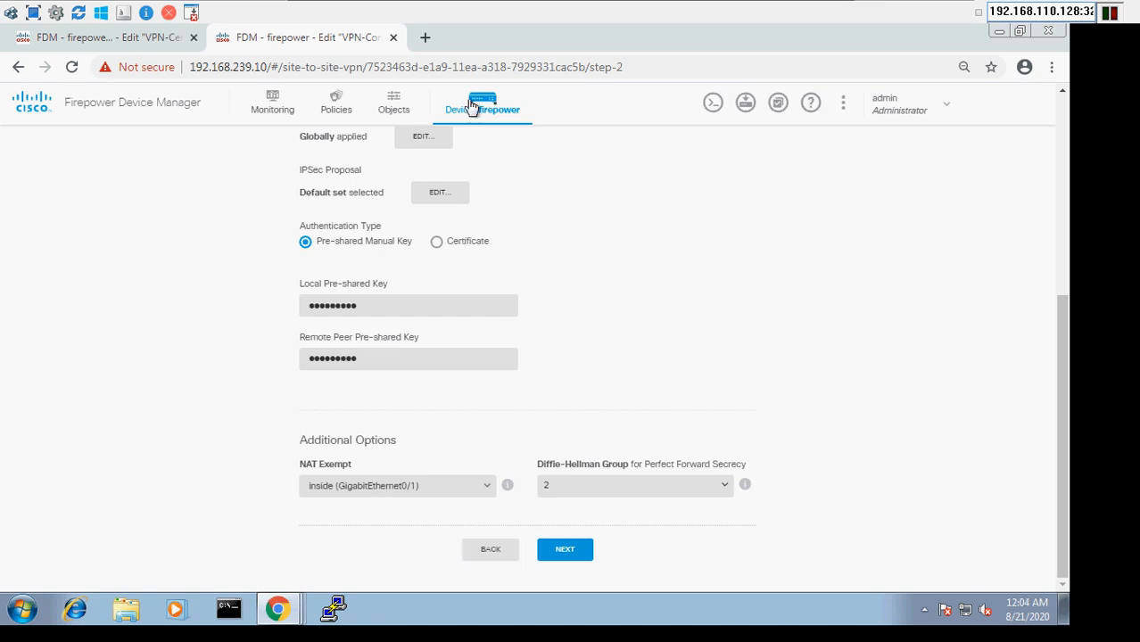
left_click(499, 110)
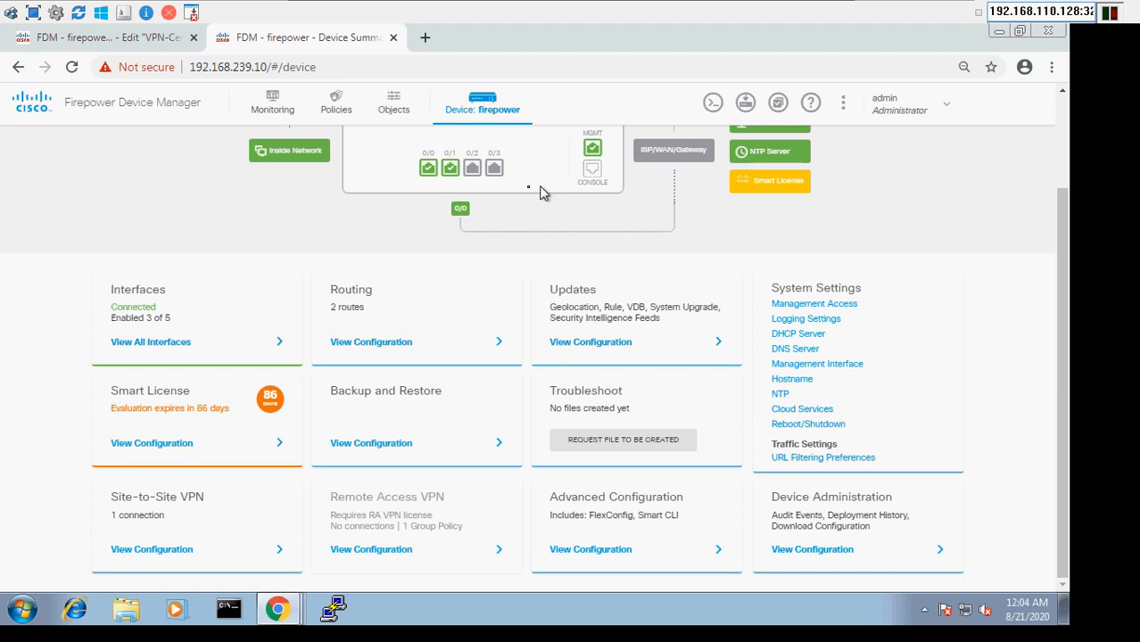
View firepower's single PAT-Empresa NAT rule, then minimise the QEMU viewer to show the topology
left_click(337, 103)
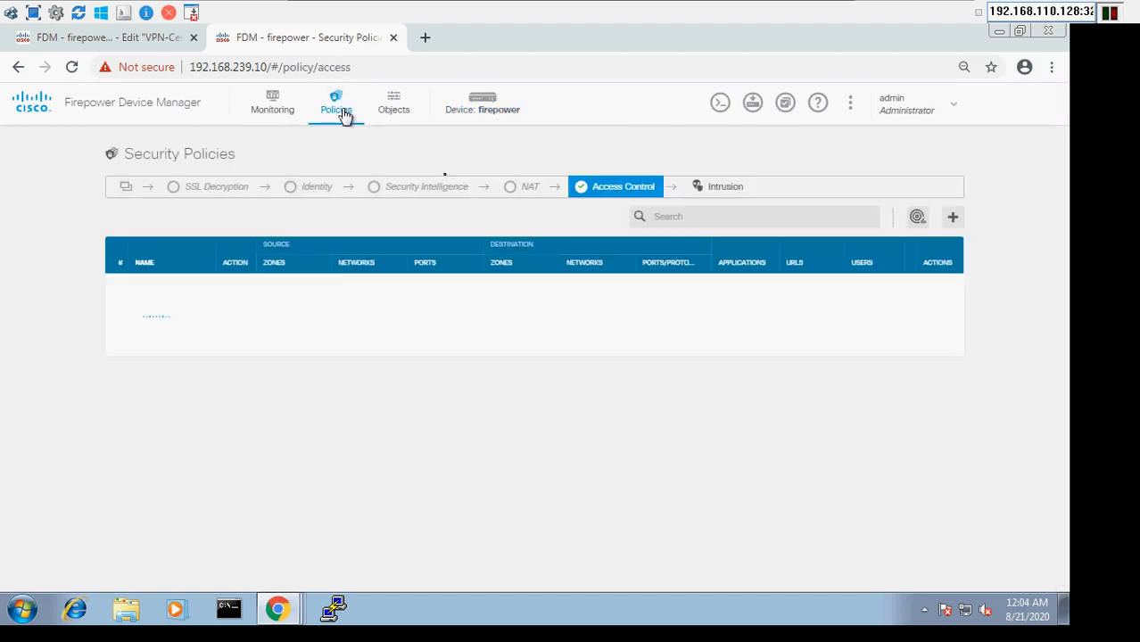
left_click(522, 193)
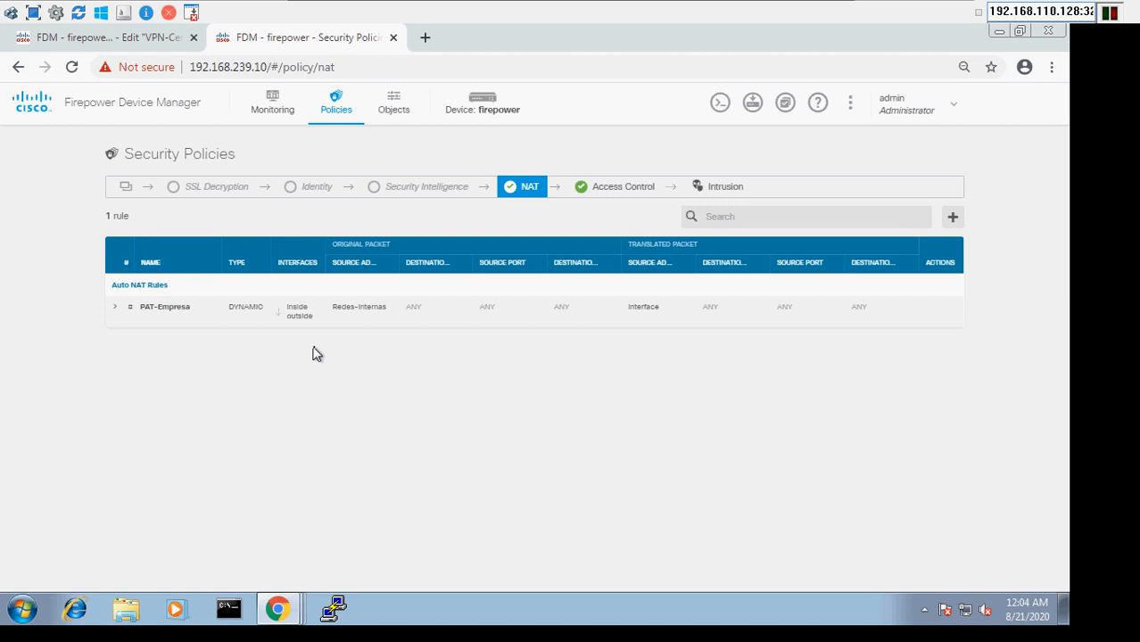
mouse_move(236, 324)
mouse_move(758, 2)
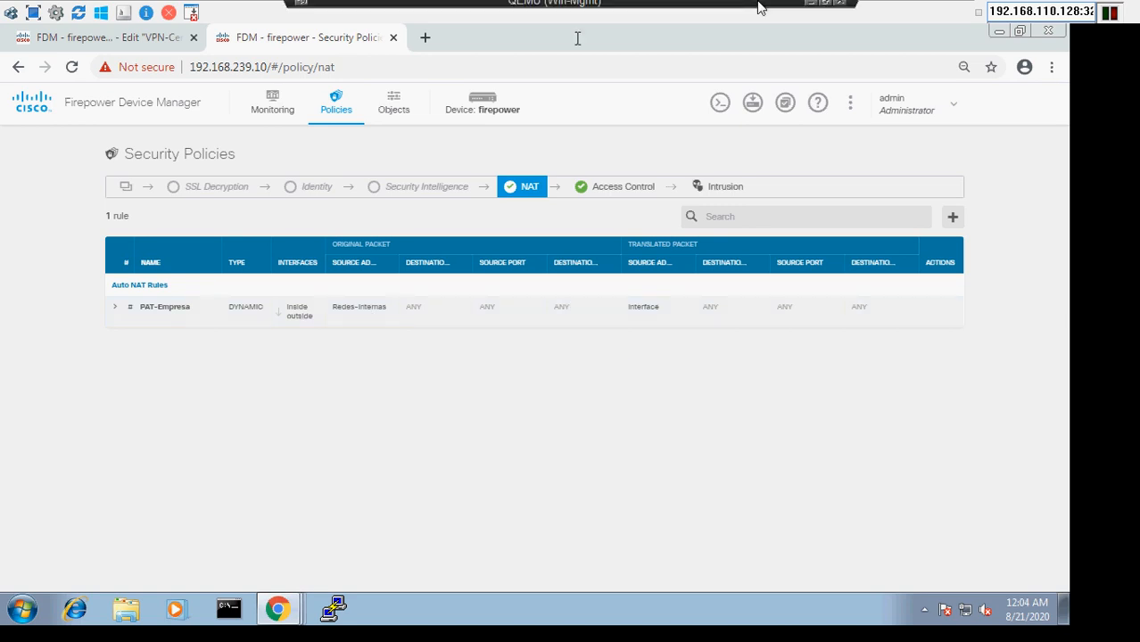
left_click(806, 7)
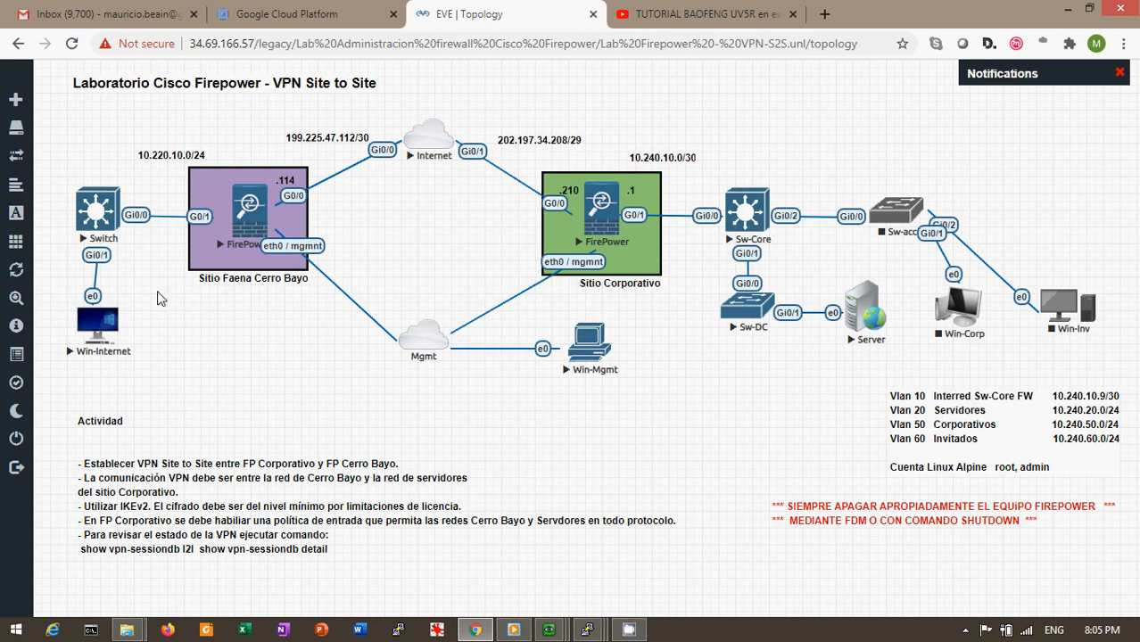
Restore the Win-Mgmt console from the QEMU taskbar preview, back on the NAT page
left_click(556, 635)
left_click(427, 592)
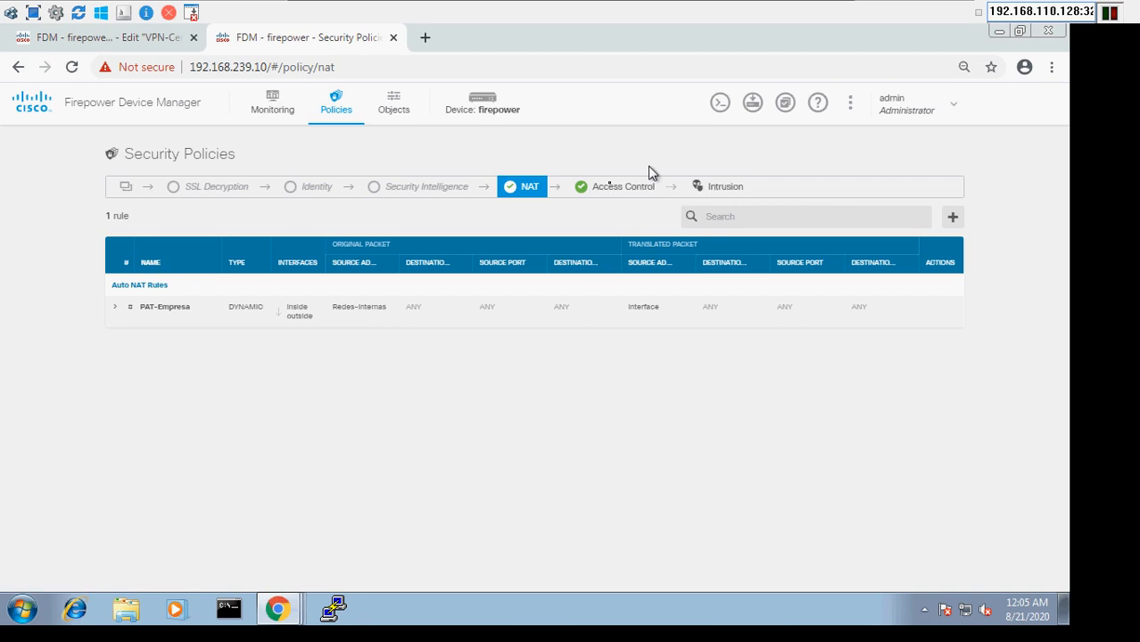
Open firepower's Access Control policy showing its 2 rules, including Acceso-VPN, and default Block
left_click(601, 199)
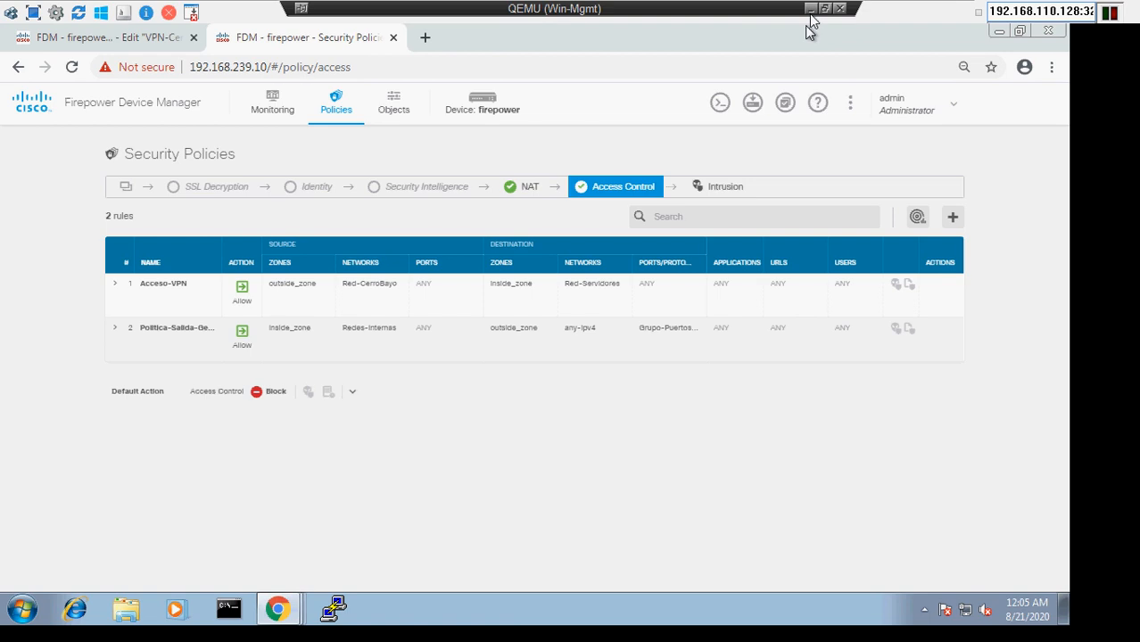
On the firepower-CB tab, check its NAT rules, then its Politica-Corporativa access control rule
left_click(94, 40)
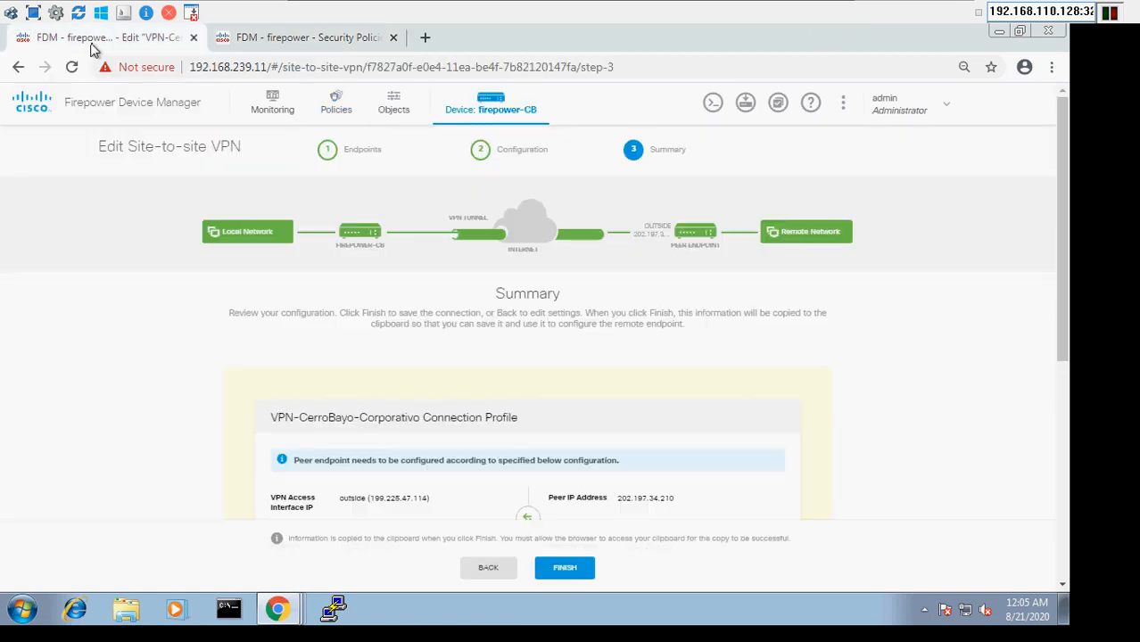
left_click(336, 108)
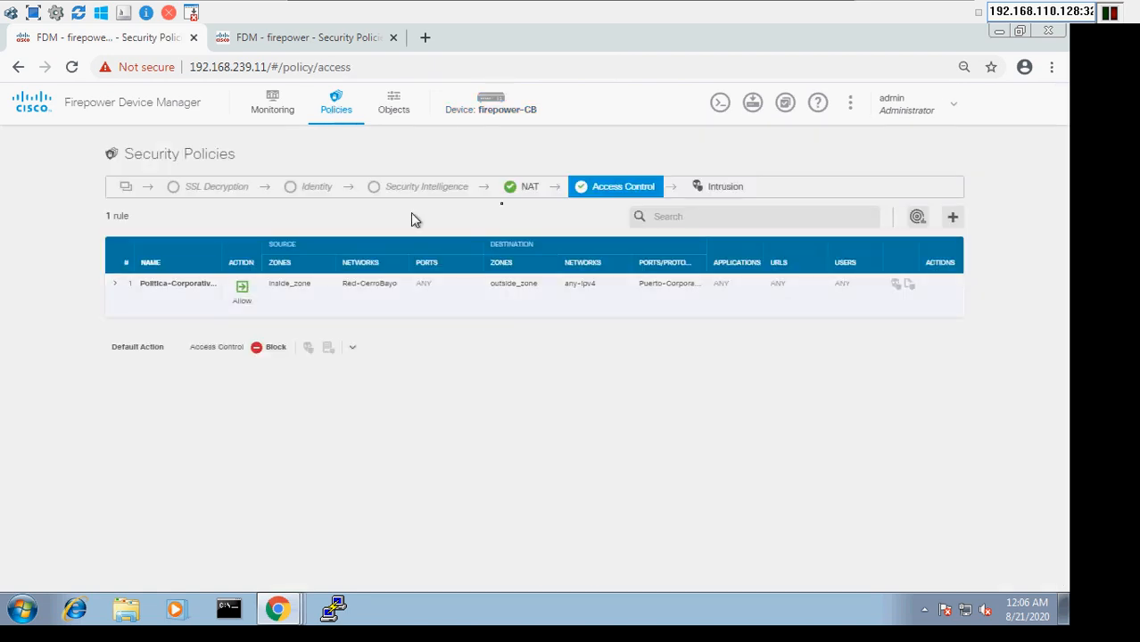
left_click(524, 190)
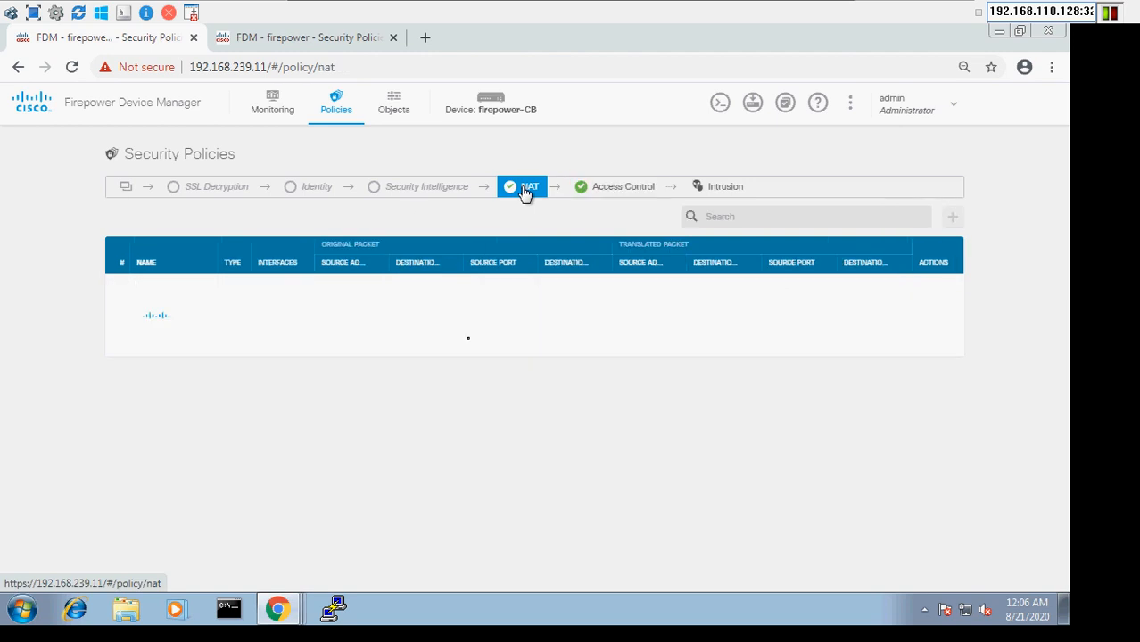
left_click(617, 188)
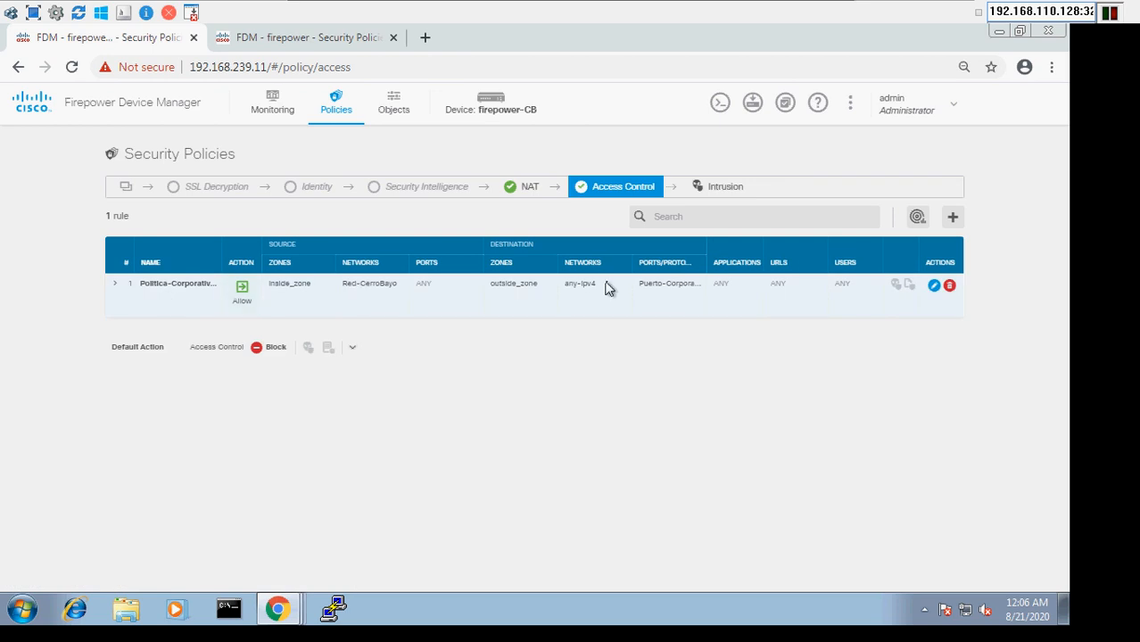
mouse_move(835, 9)
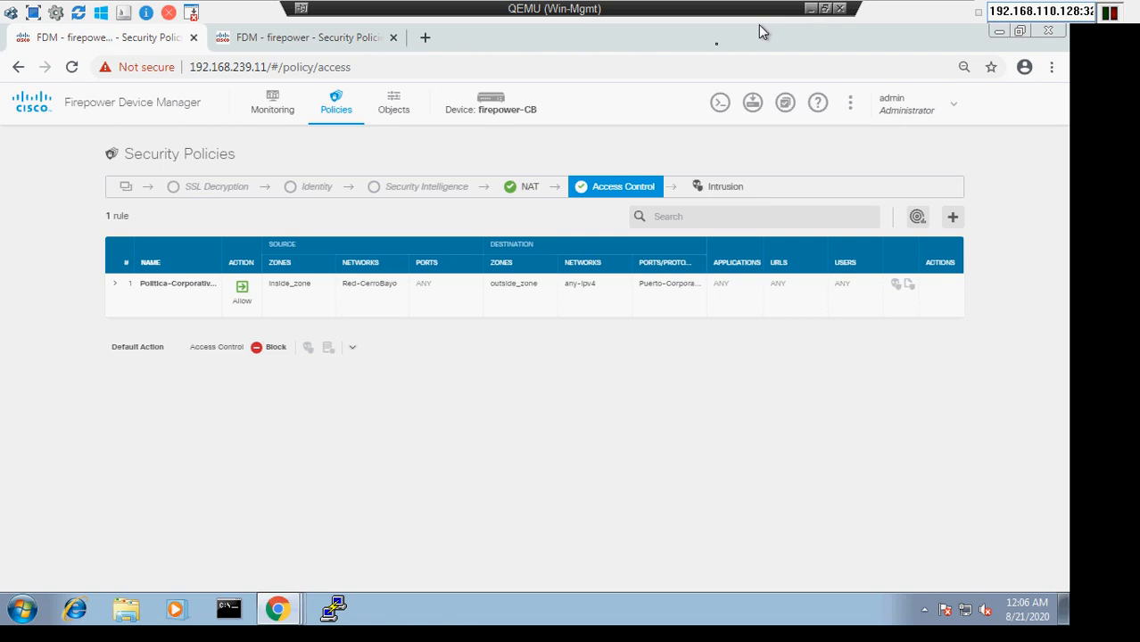
Switch to the firepower tab, restore the Win-Mgmt console, and open the Acceso-VPN rule for review
left_click(307, 42)
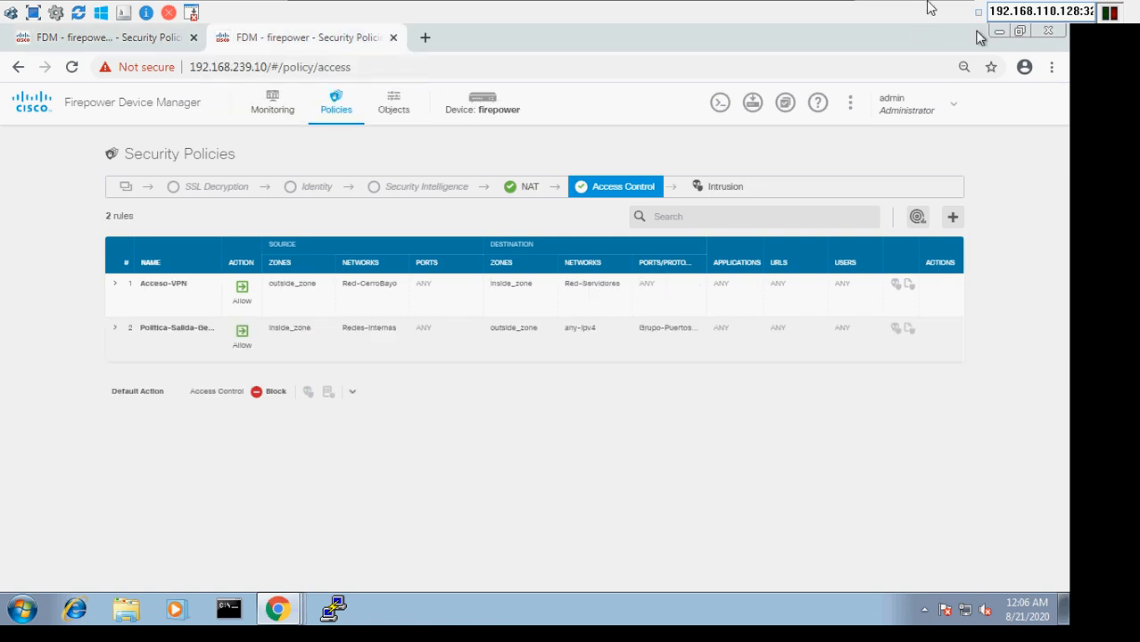
mouse_move(799, 11)
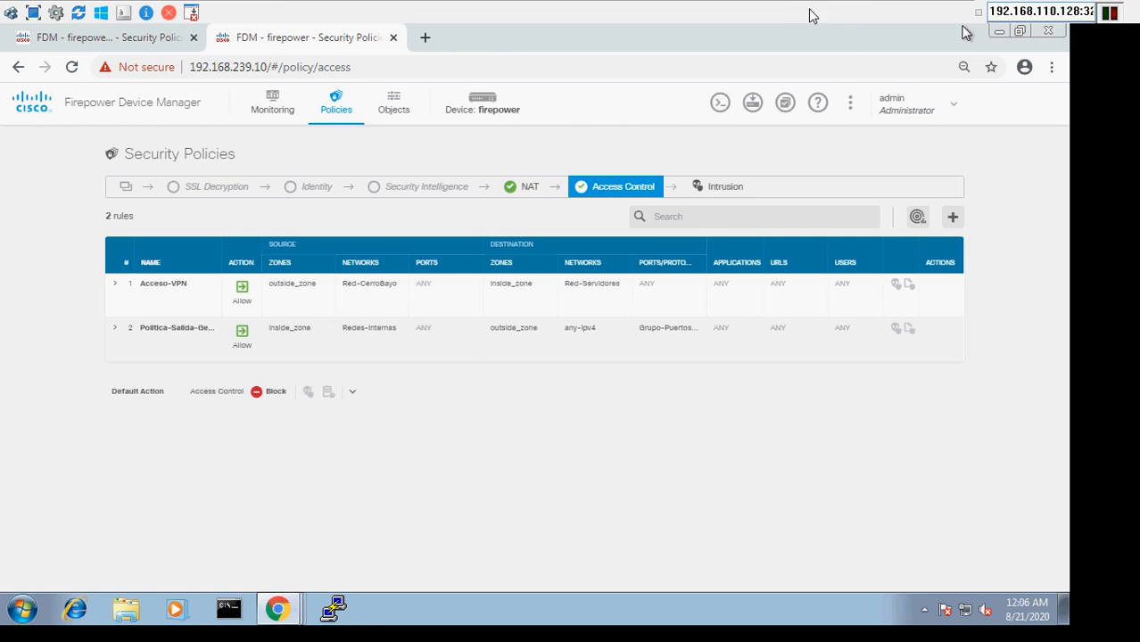
left_click(742, 8)
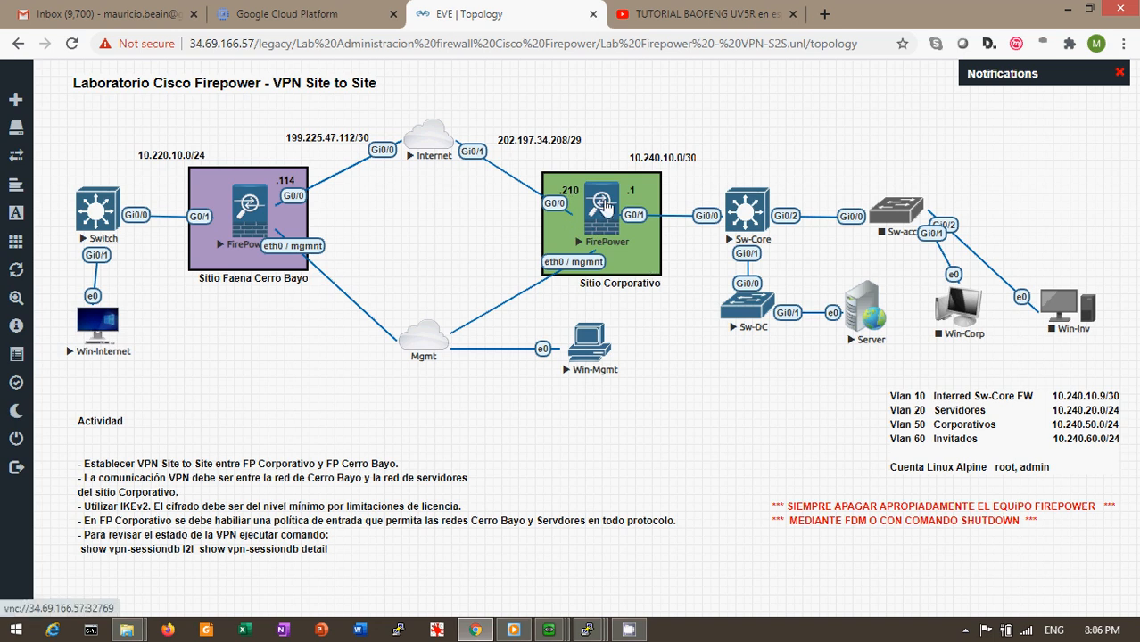
mouse_move(543, 634)
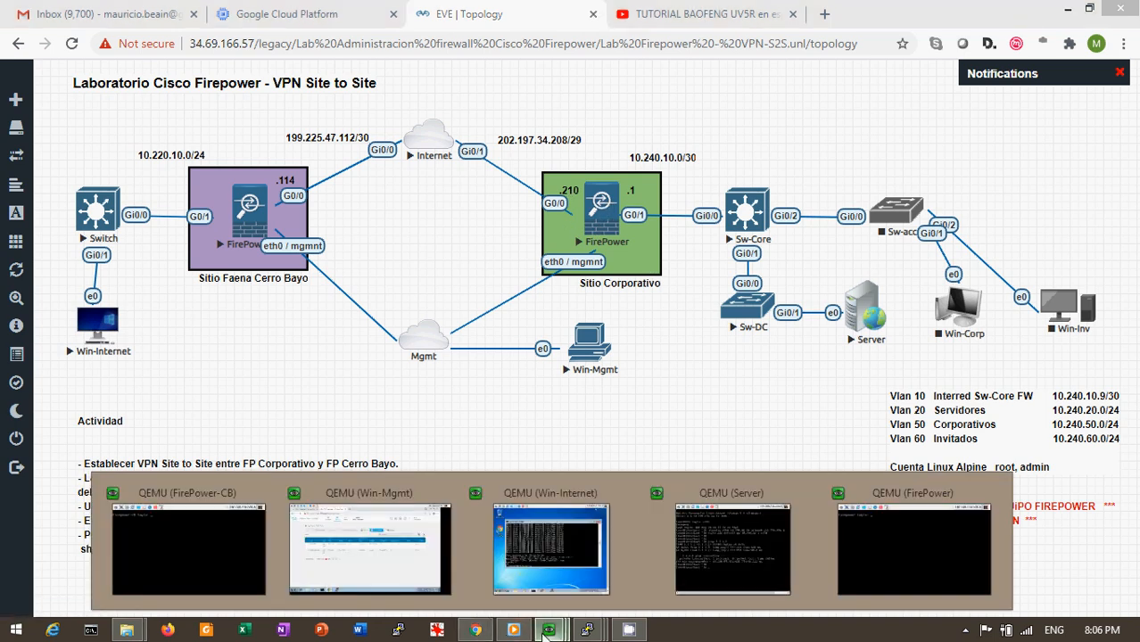
left_click(550, 553)
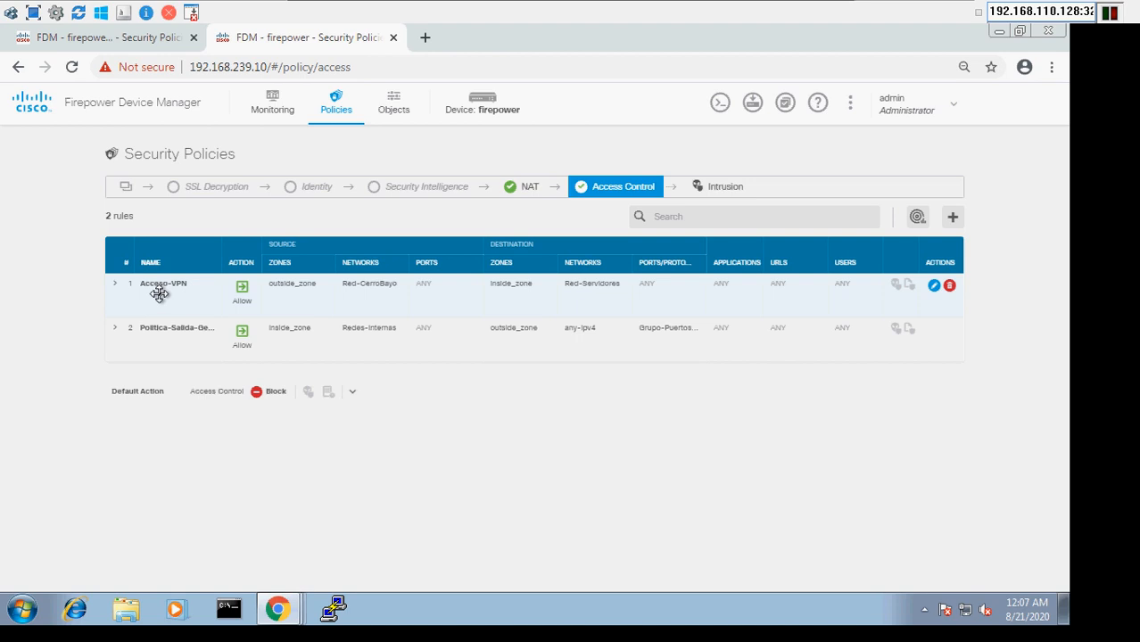
left_click(933, 288)
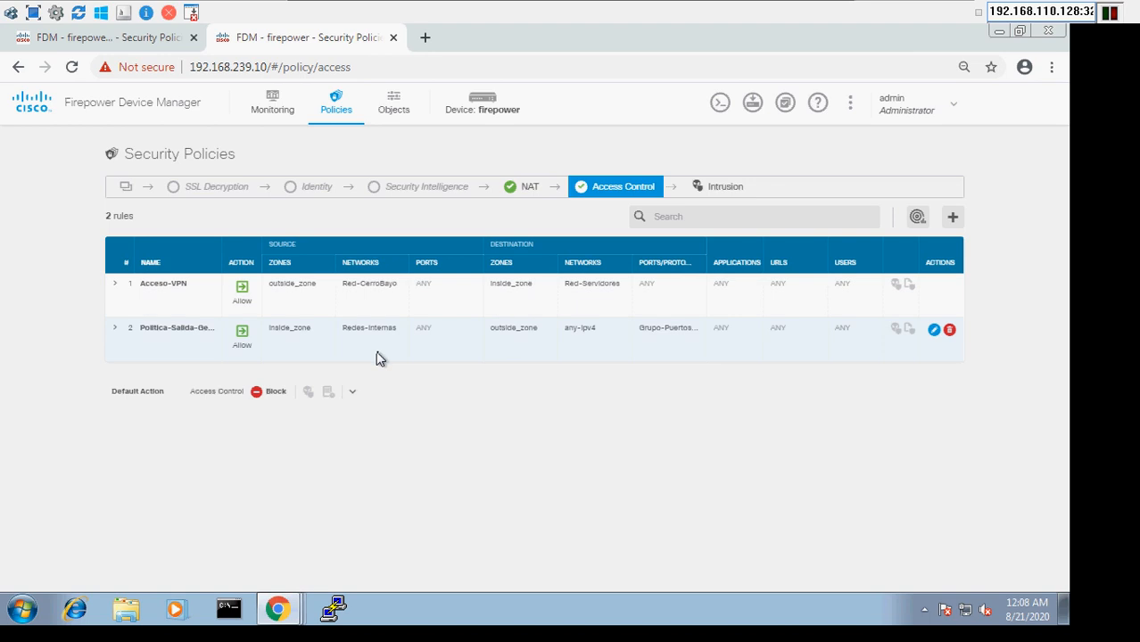
Minimise the management console and bring the Win-Internet console to the front
mouse_move(655, 8)
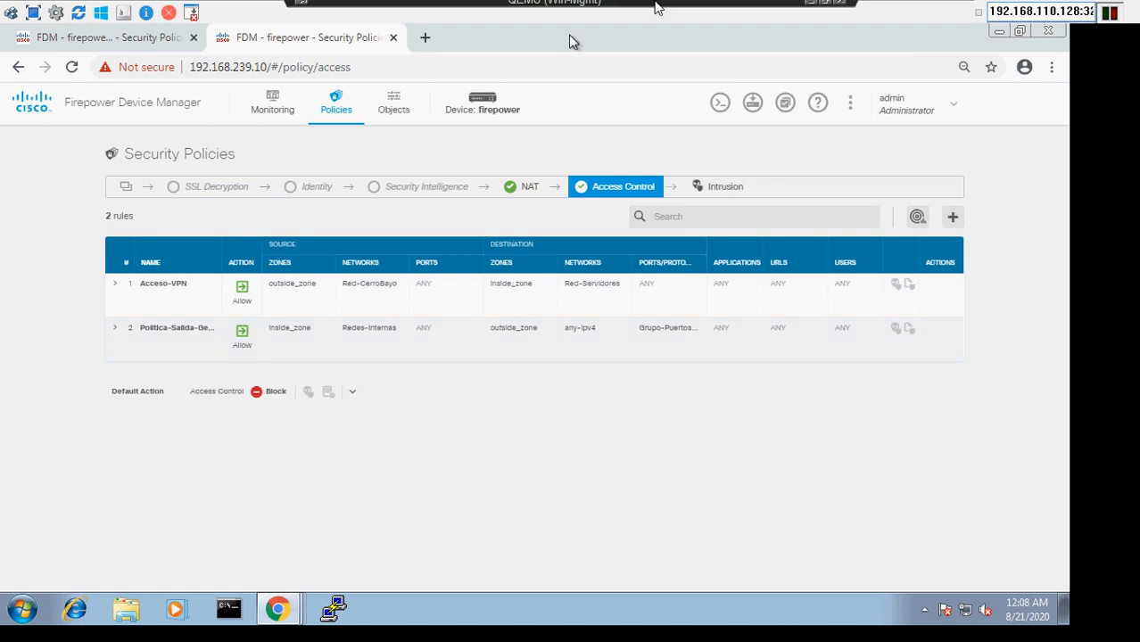
left_click(809, 9)
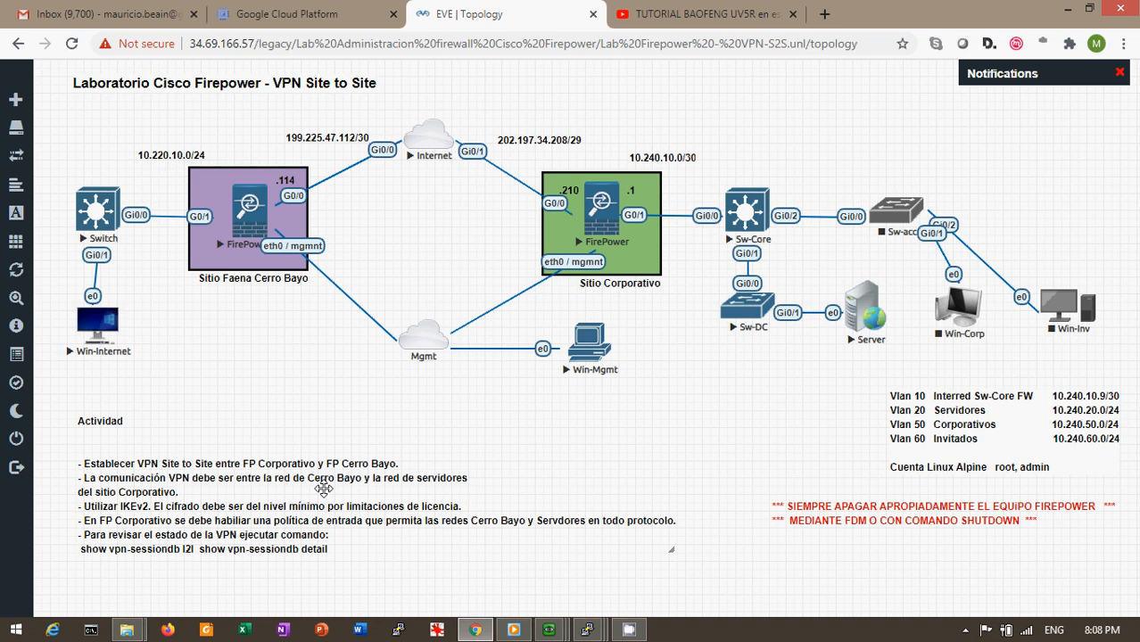
mouse_move(548, 630)
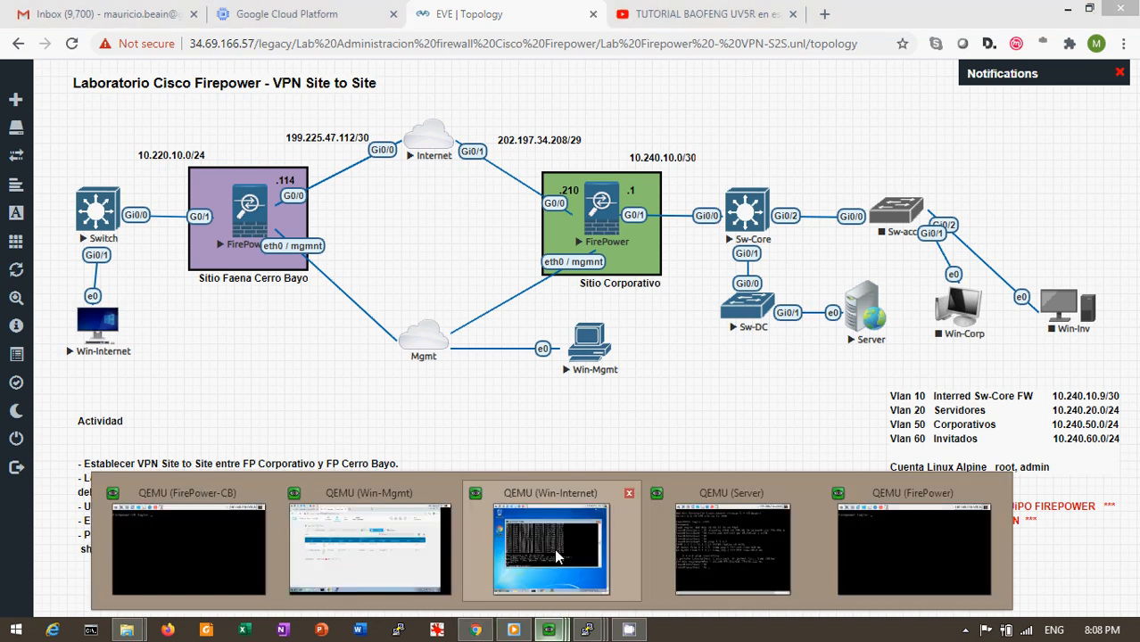
left_click(571, 533)
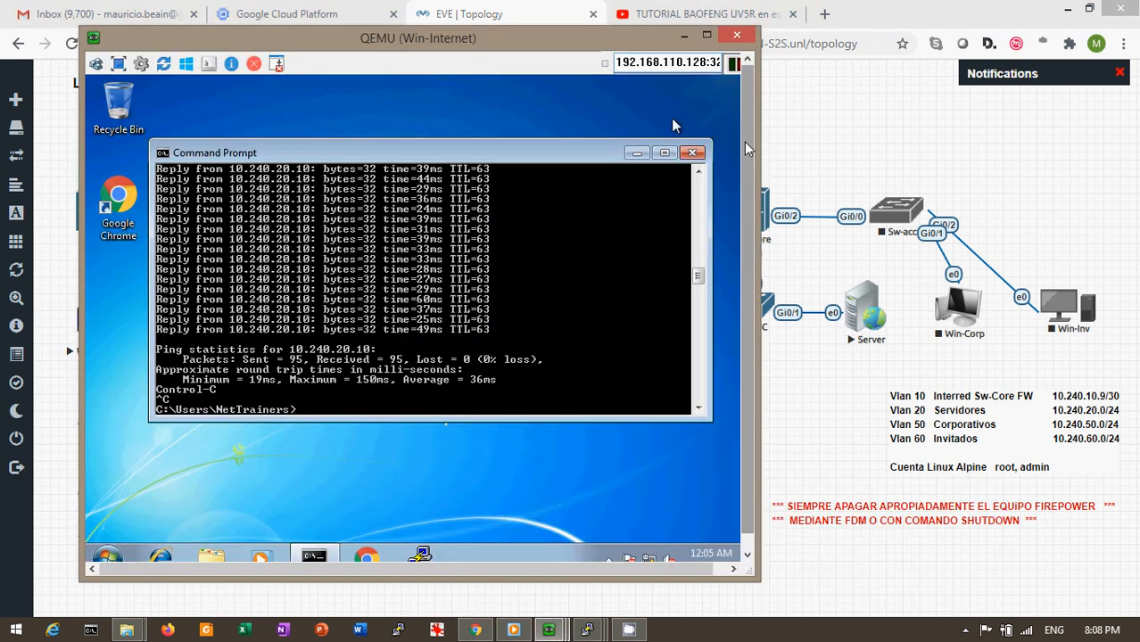
left_click(778, 152)
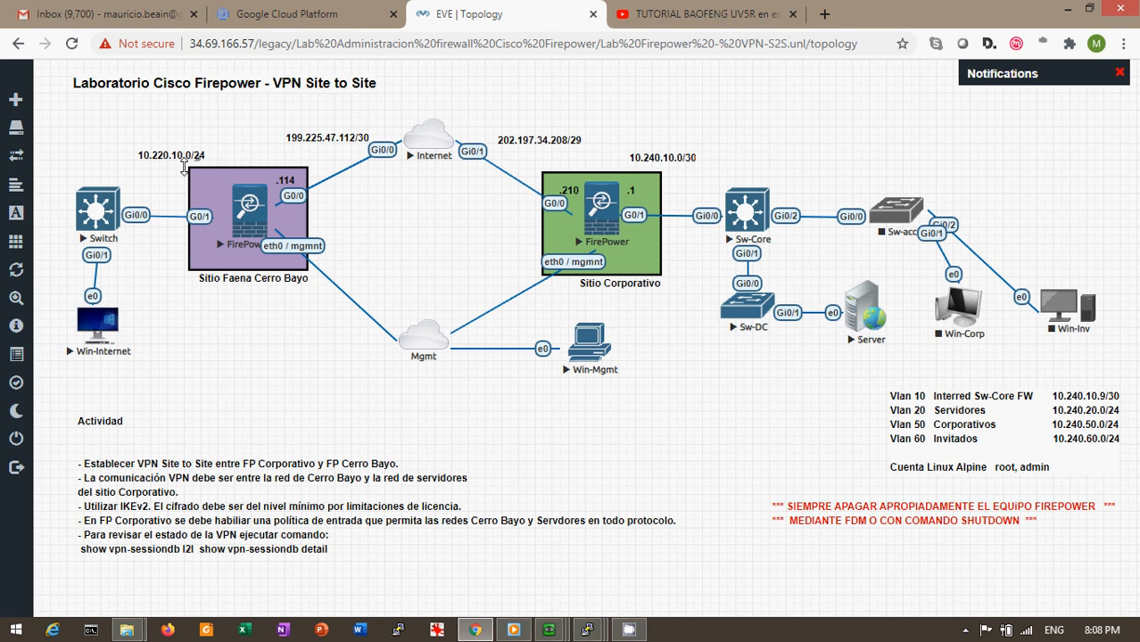
mouse_move(551, 629)
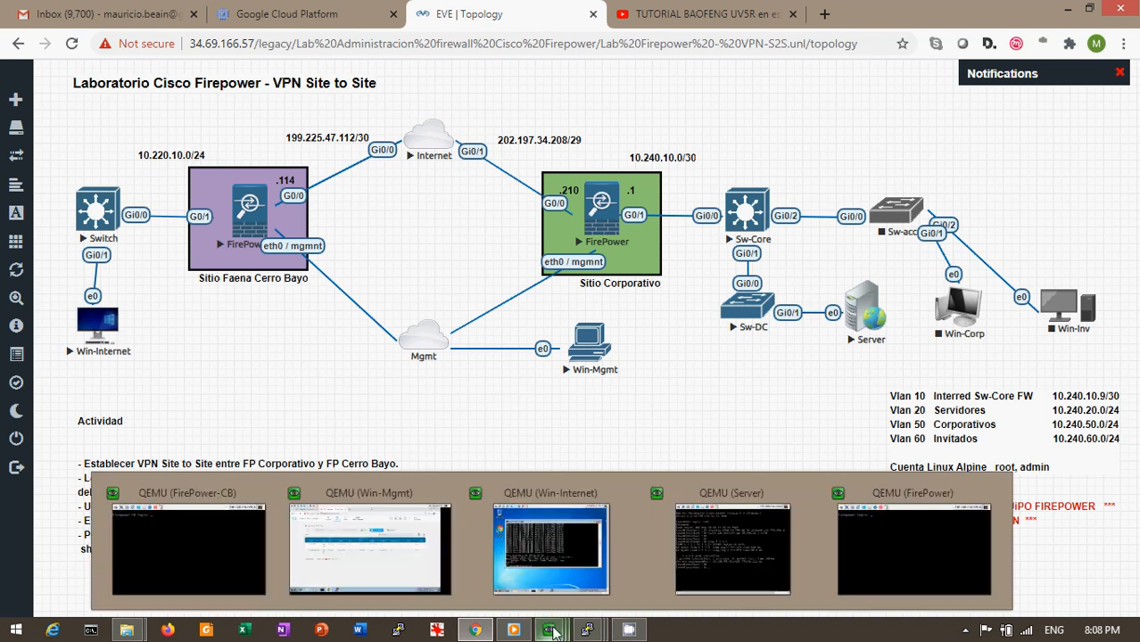
left_click(585, 548)
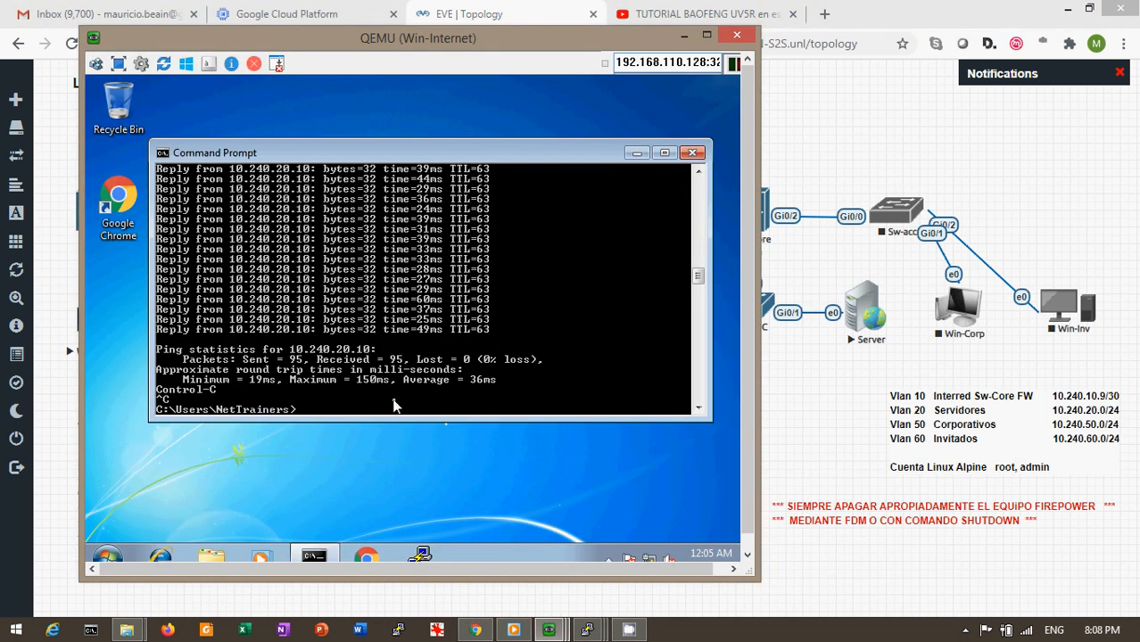
Run ipconfig, start the continuous ping to 10.240.20.10, and reposition the console window
type("ipconfig")
key("Return")
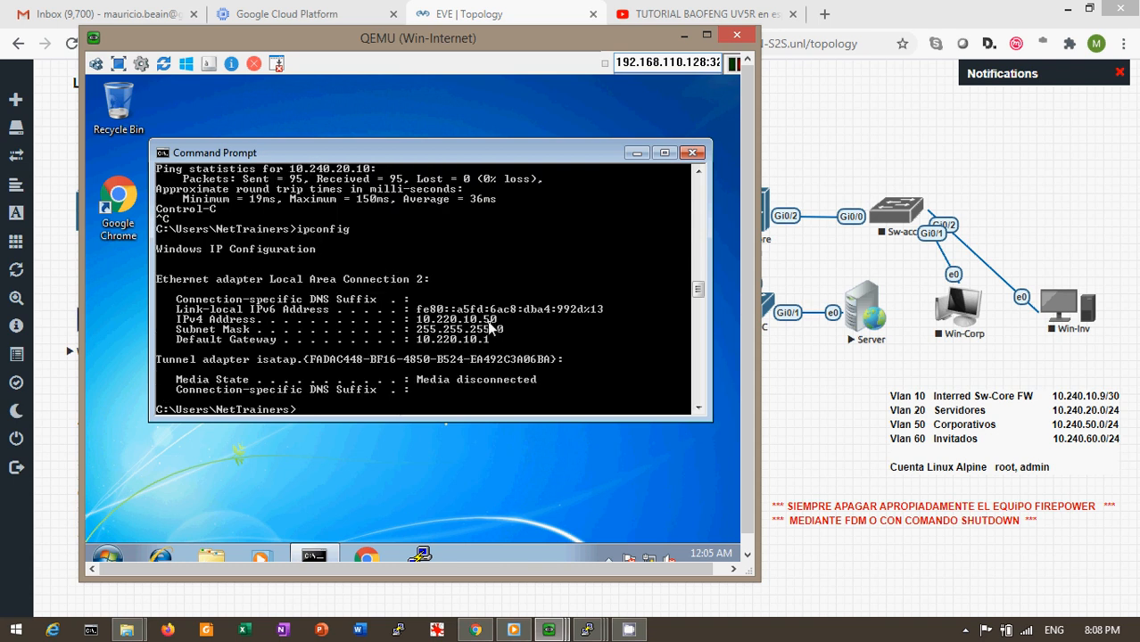
key("Up")
key("Up")
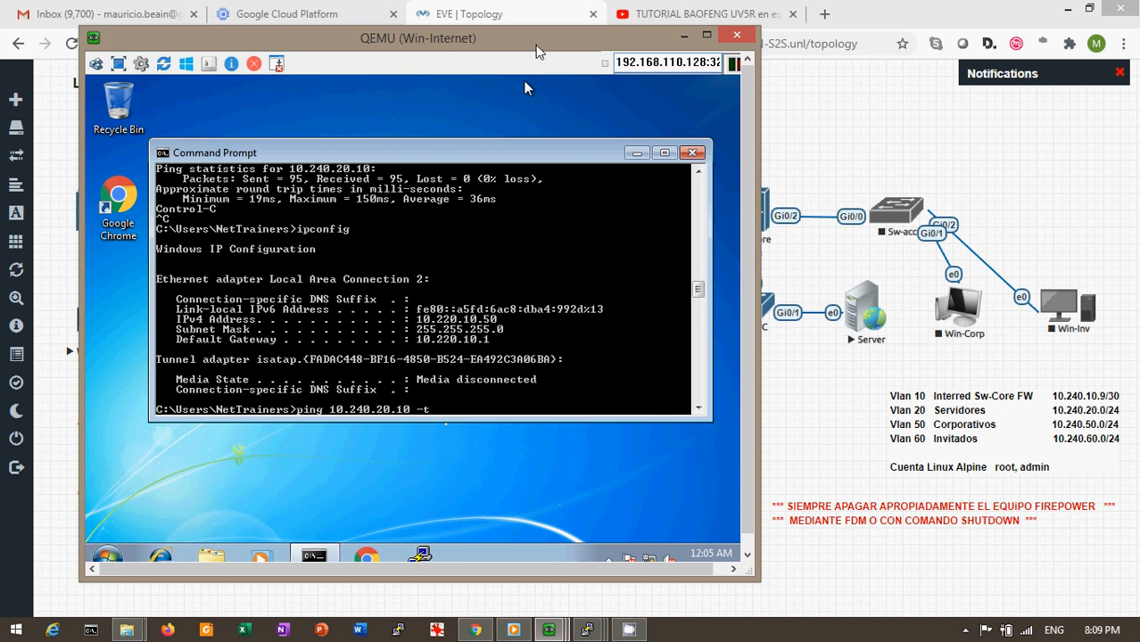
left_click_drag(535, 51, 446, 142)
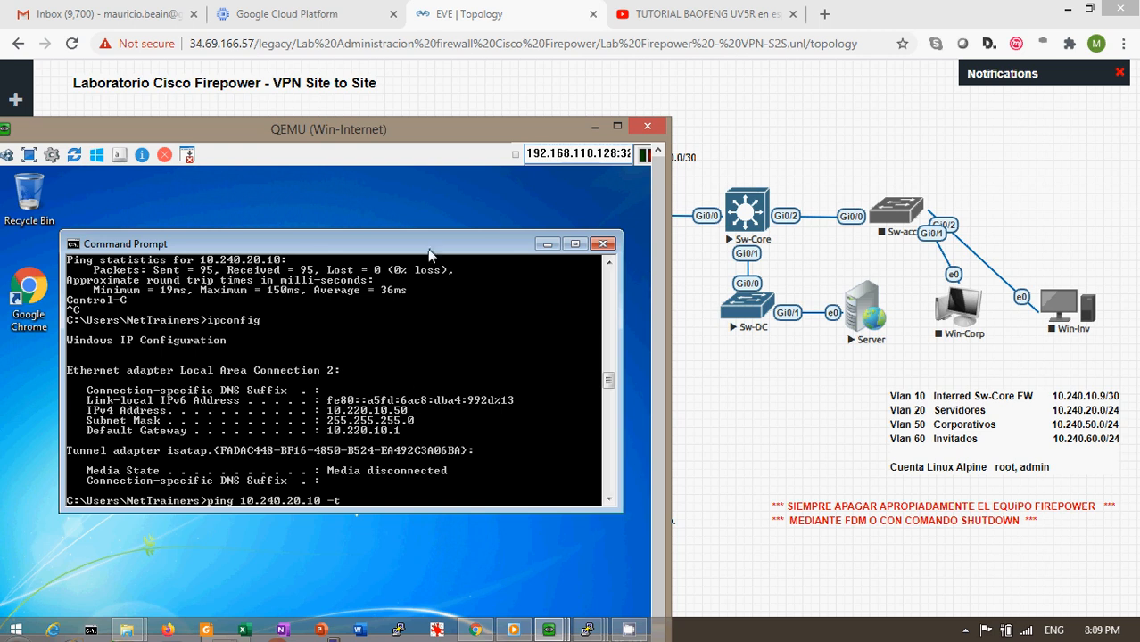
key("Return")
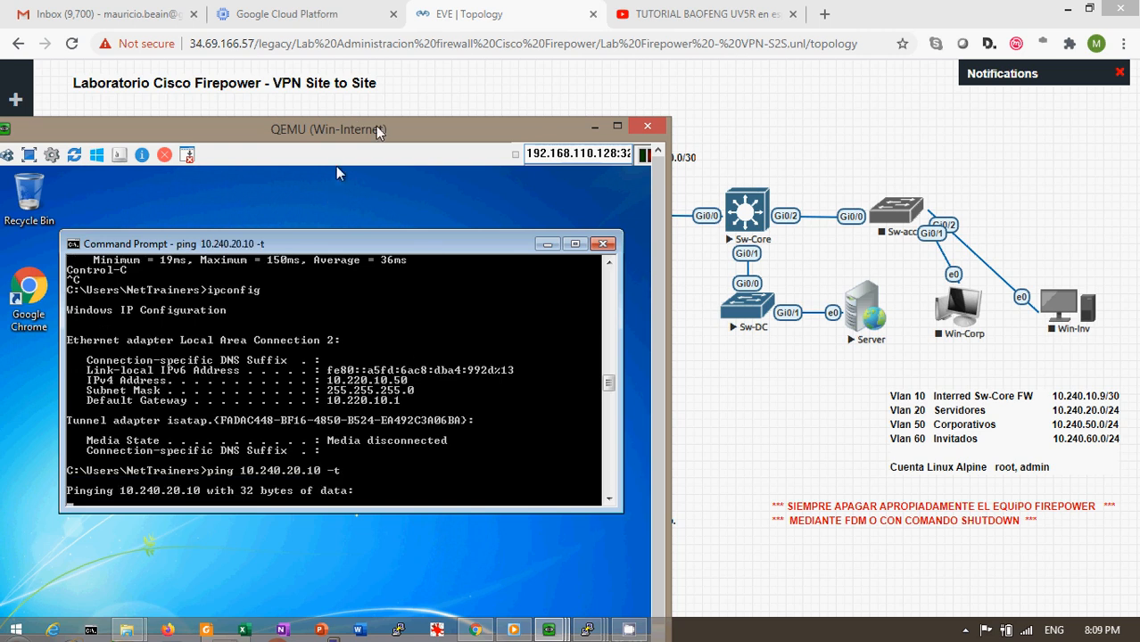
left_click_drag(359, 133, 413, 51)
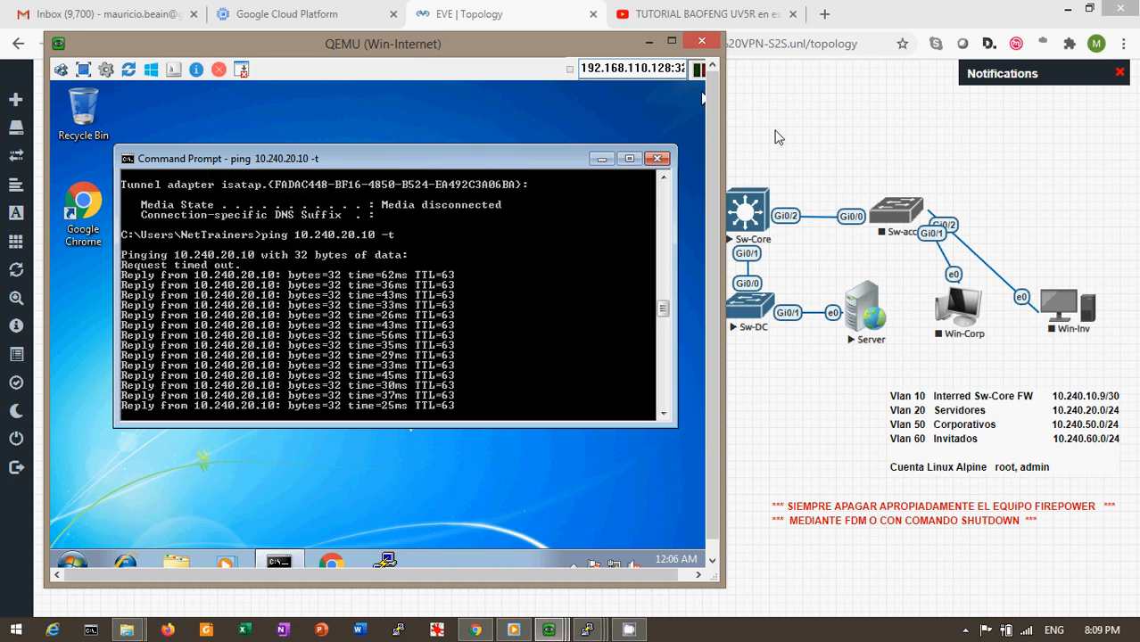
Capture the Internet cloud's Gi0/0 via wireshark_wrapper.bat and answer y to store the host key
left_click(775, 137)
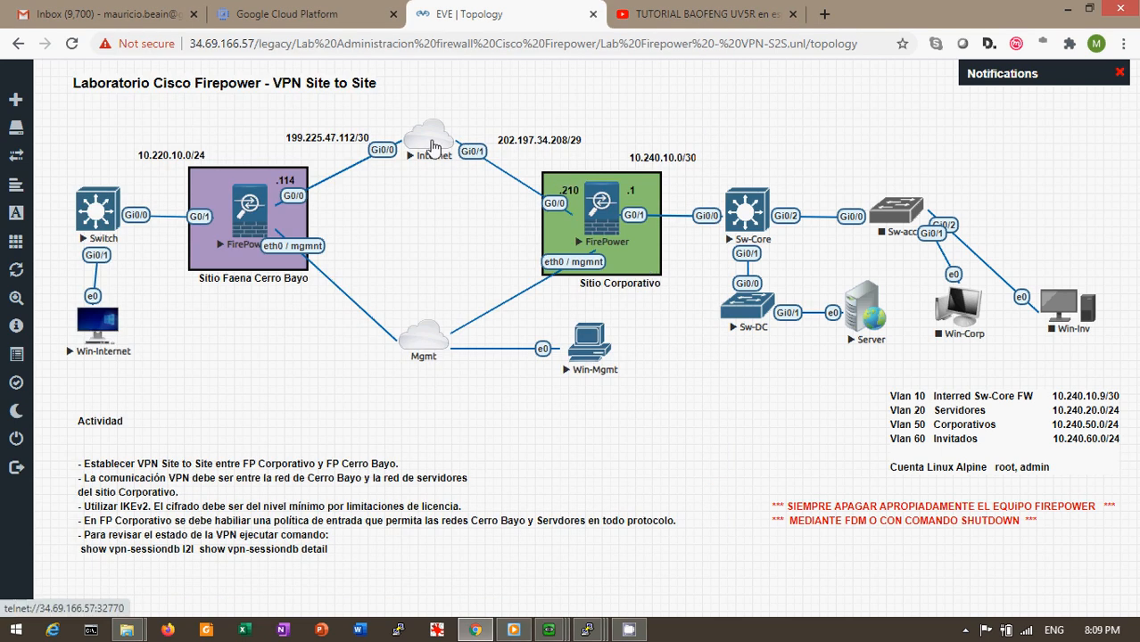
right_click(433, 145)
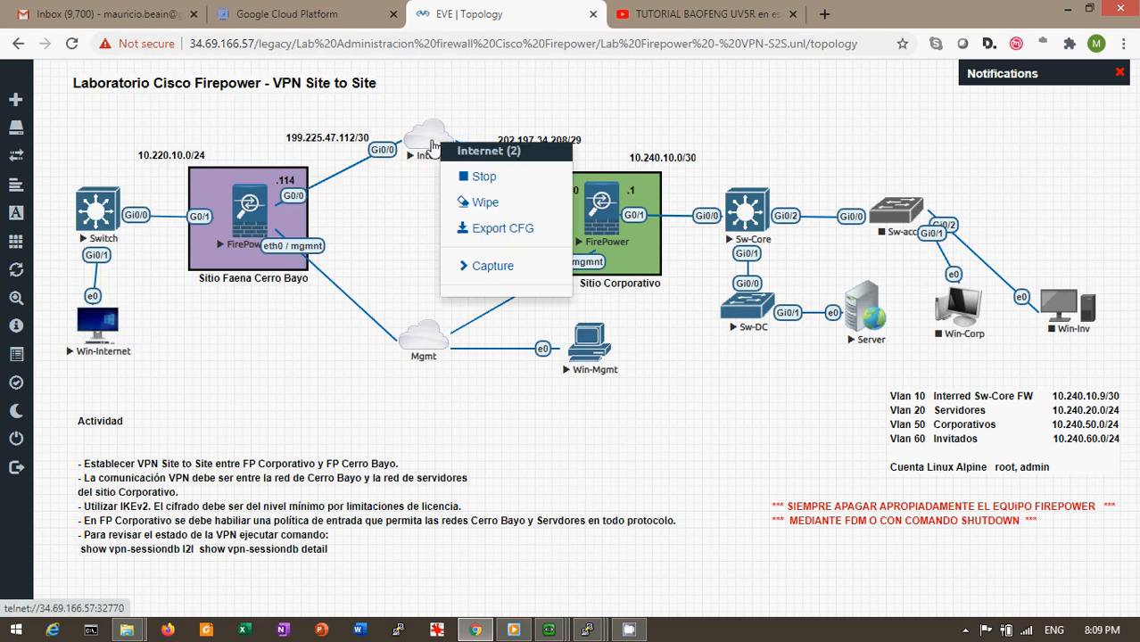
left_click(488, 276)
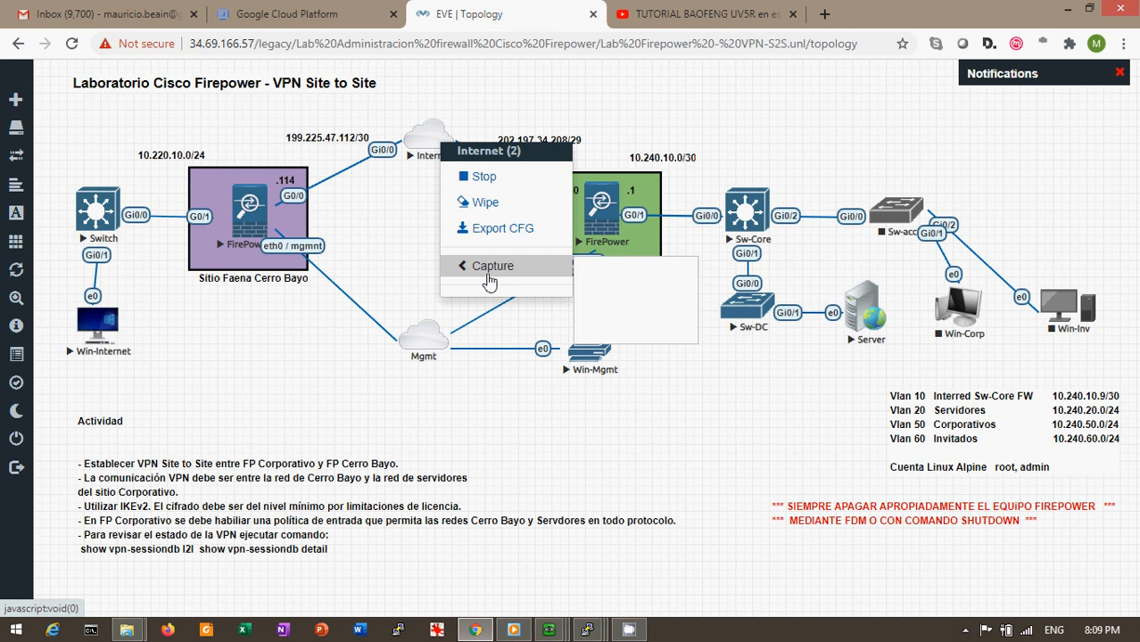
left_click(629, 275)
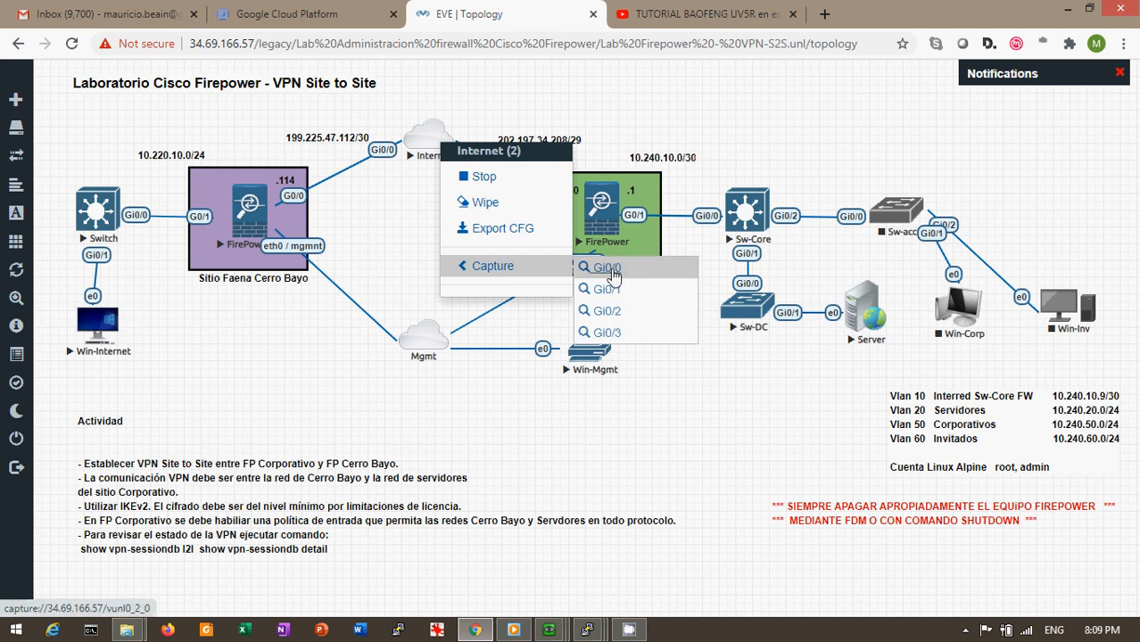
left_click(644, 184)
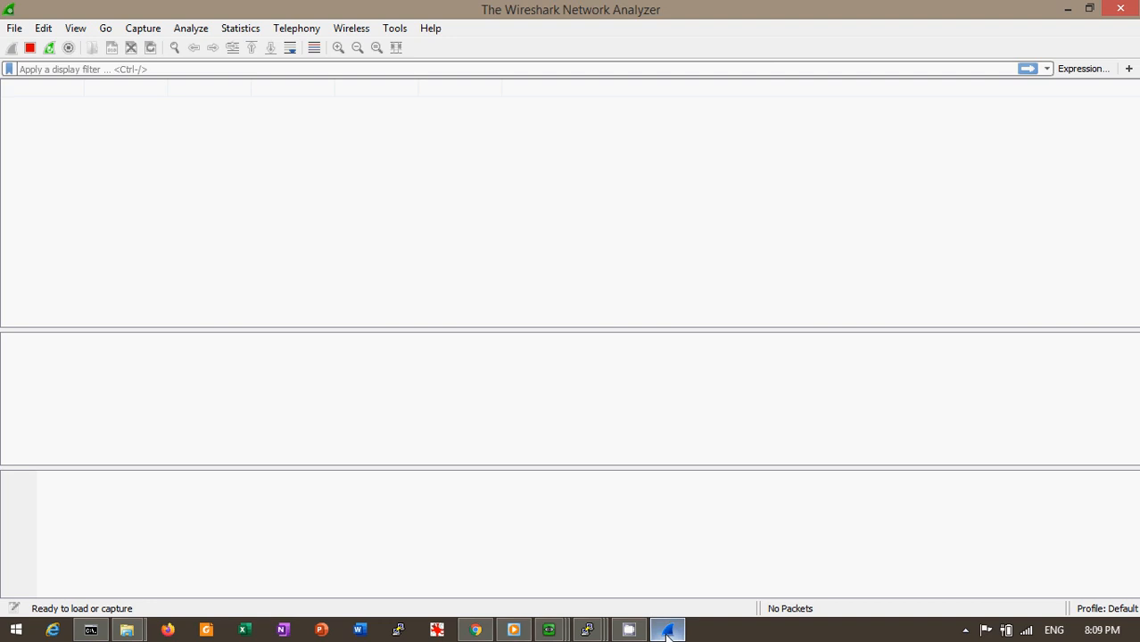
left_click(667, 632)
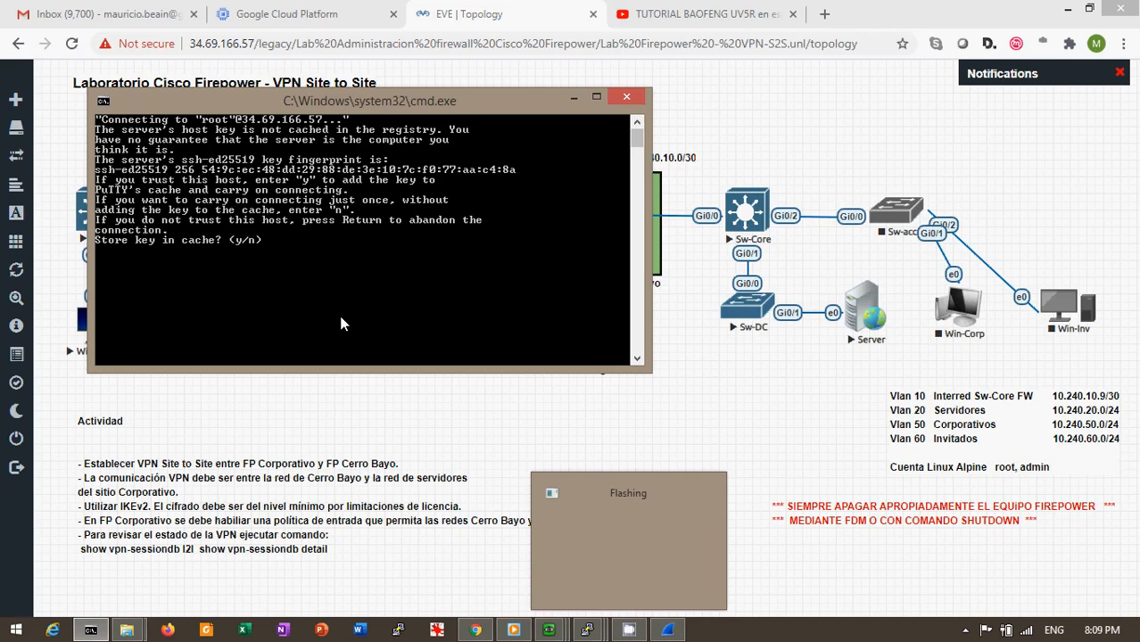
type("y")
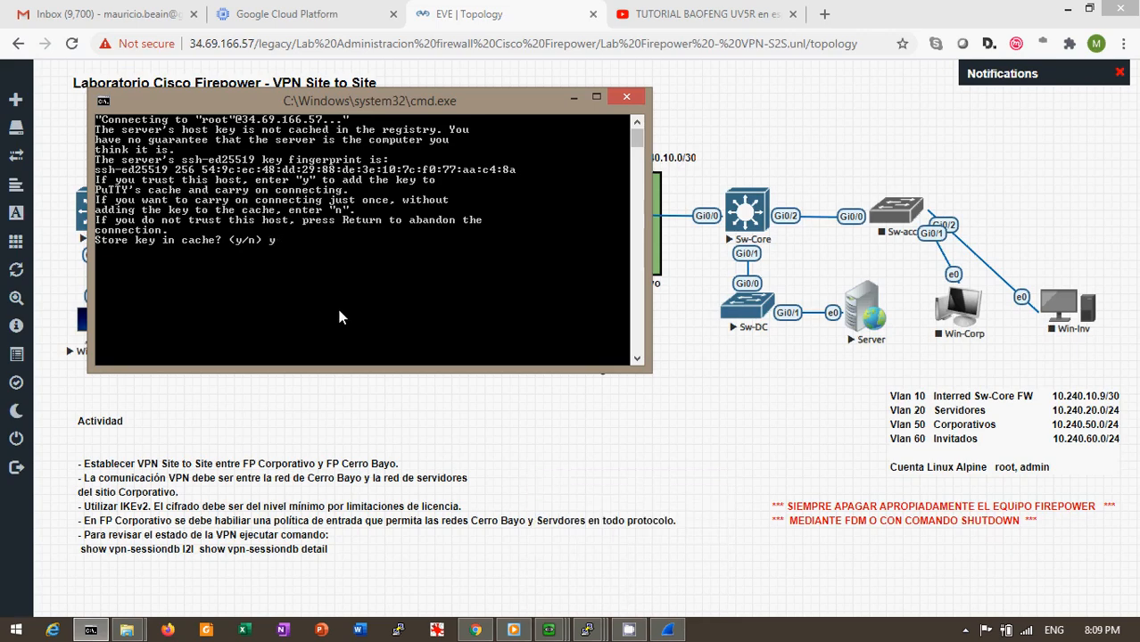
Scroll through Wireshark's live ESP packets between 199.225.47.114 and 202.197.34.210, then minimize it
left_click(667, 629)
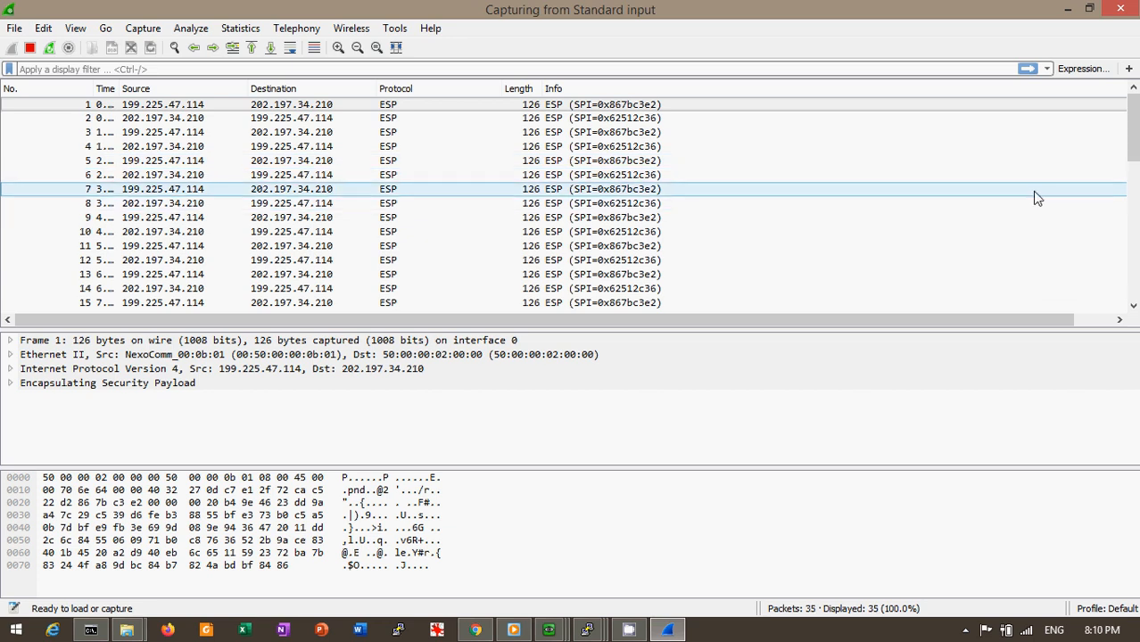
mouse_move(1134, 145)
left_mouse_down()
mouse_move(1136, 305)
mouse_move(1119, 136)
left_mouse_up()
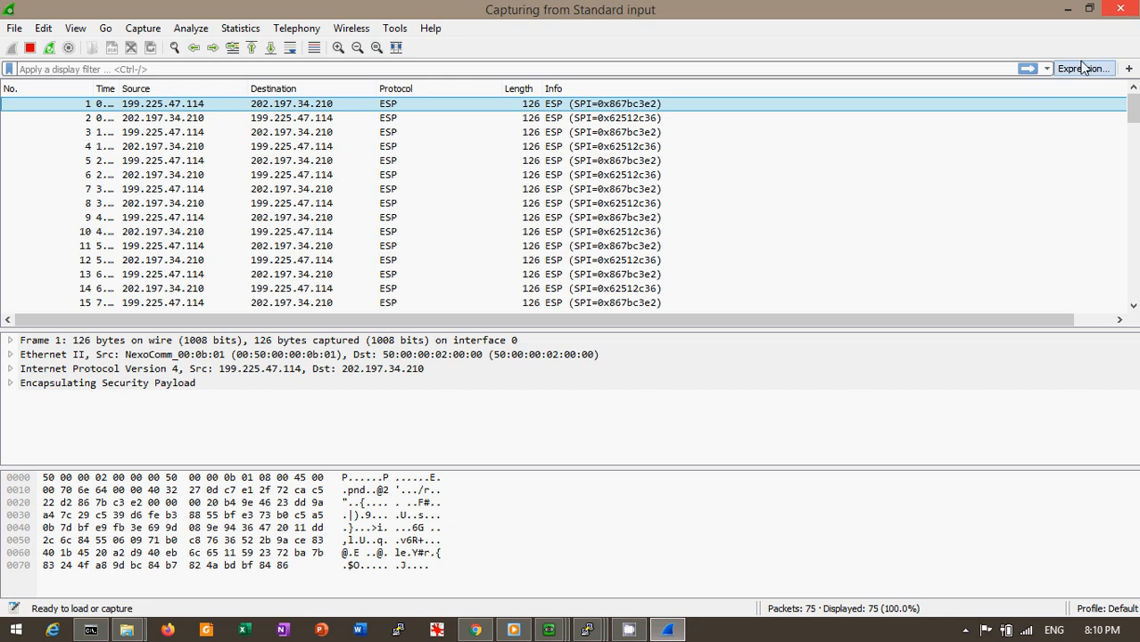
left_click(1074, 8)
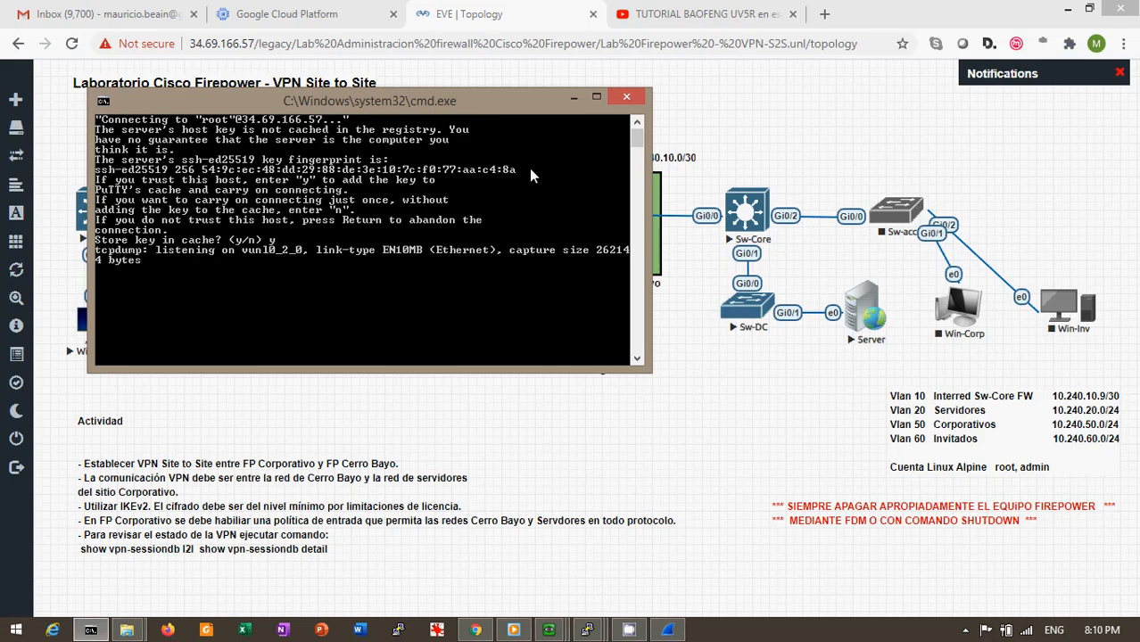
Launch the browser on the Win-Internet console, confirming the Server terminal still responds
left_click(573, 103)
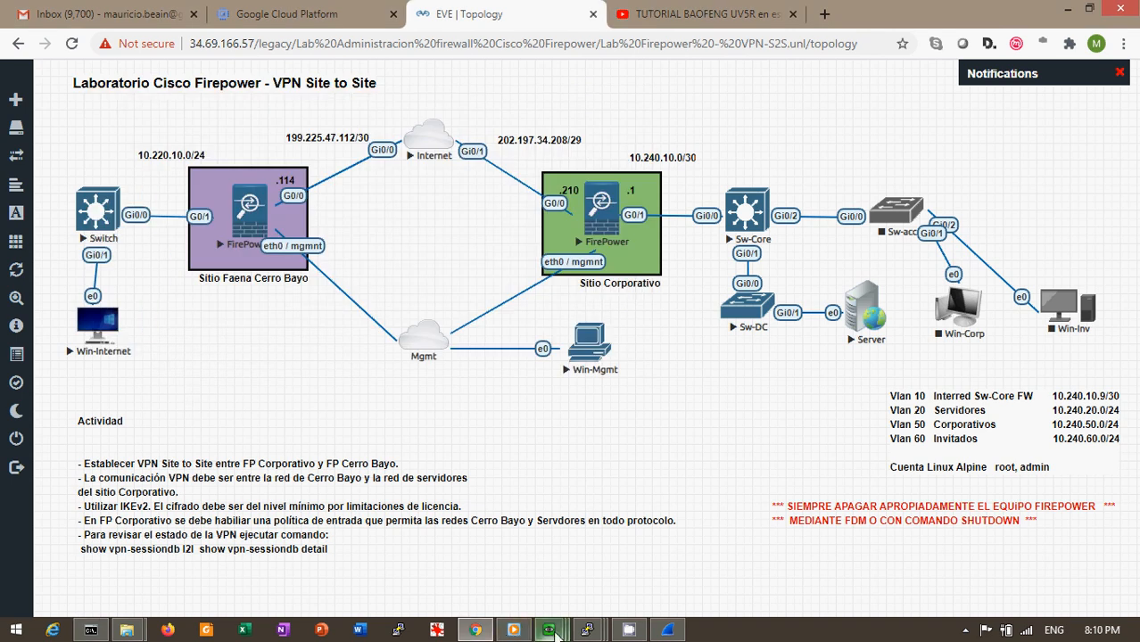
mouse_move(555, 633)
left_click(551, 545)
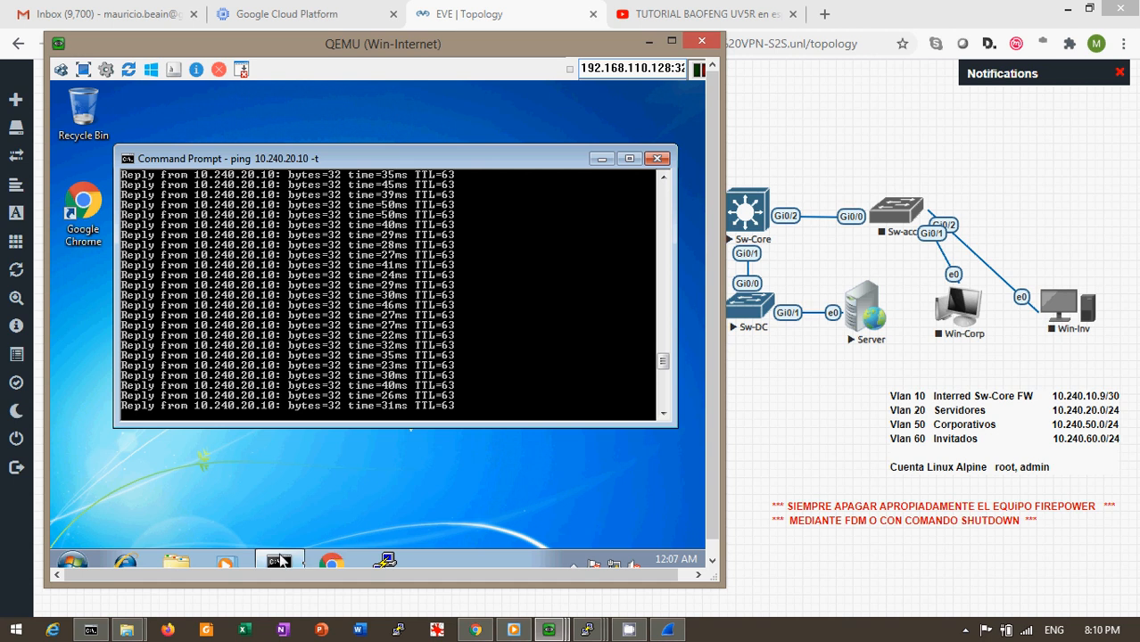
left_click(335, 563)
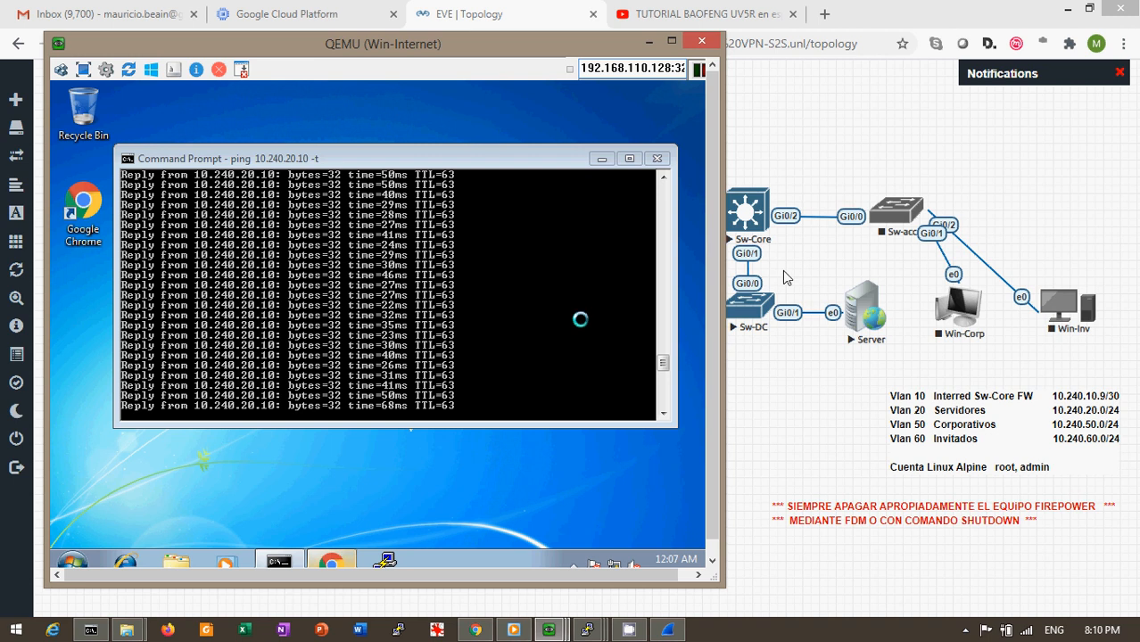
left_click(560, 629)
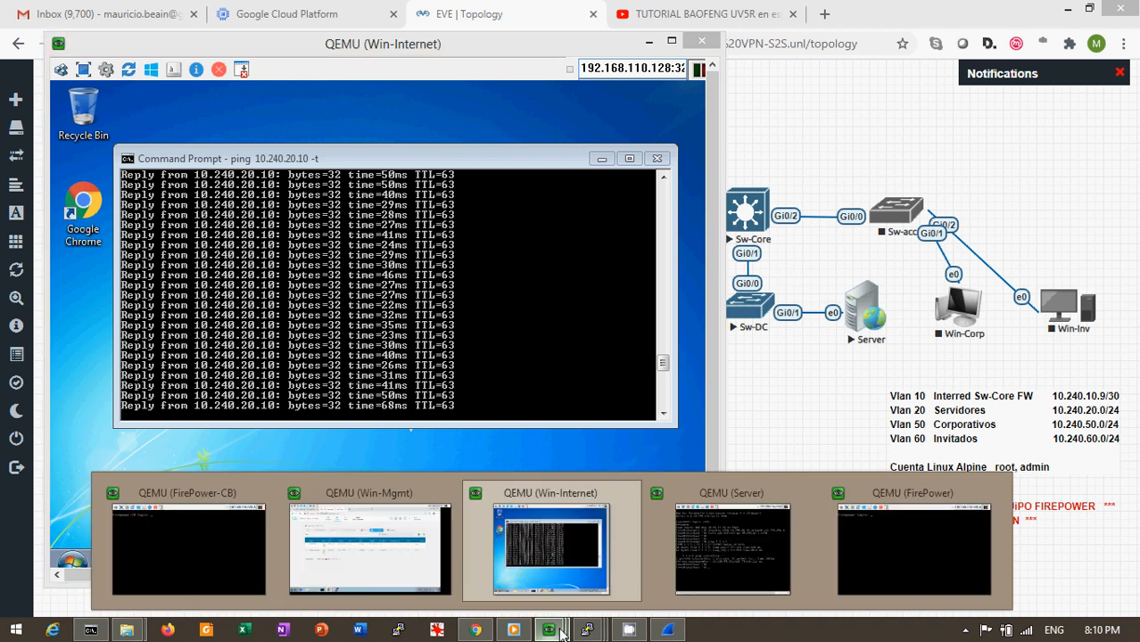
left_click(742, 558)
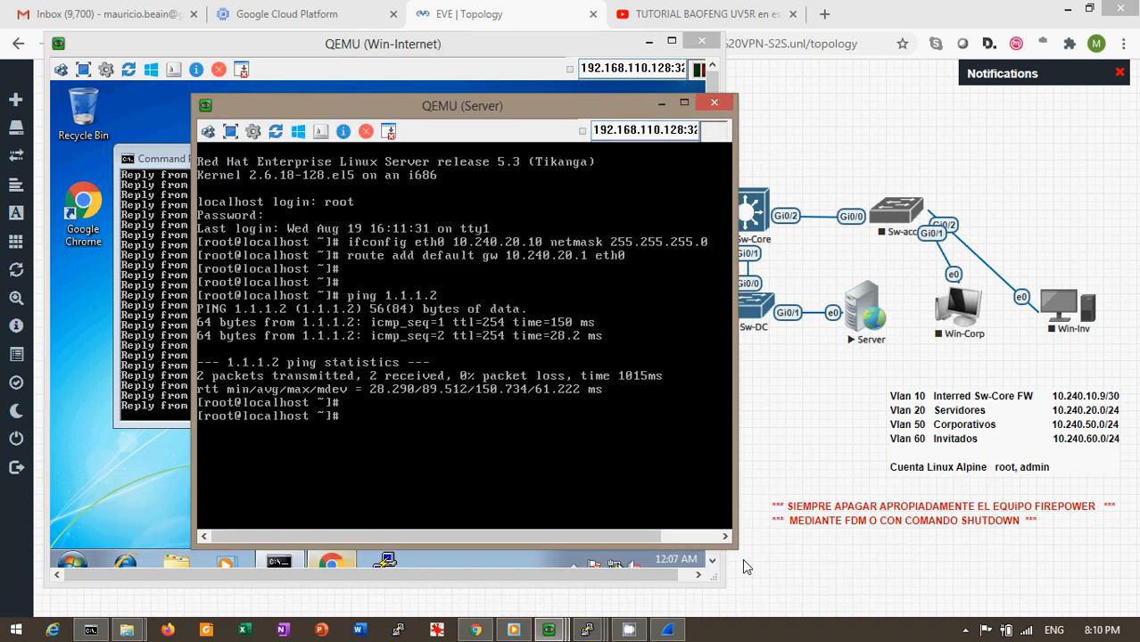
key("Return")
key("Return")
key("Return")
key("Return")
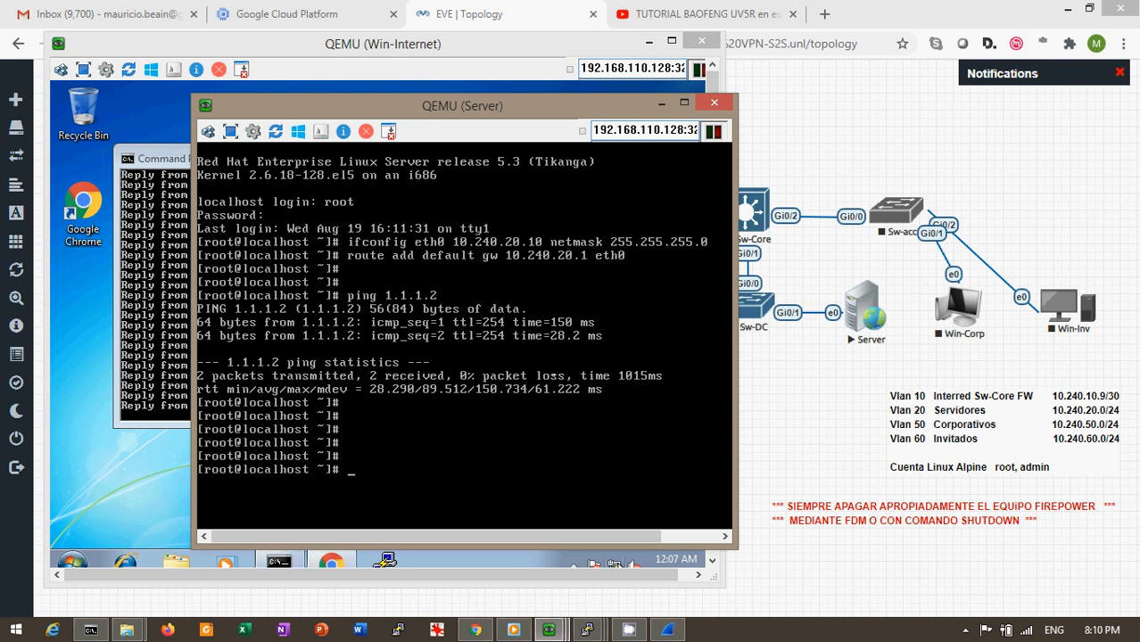
left_click(660, 103)
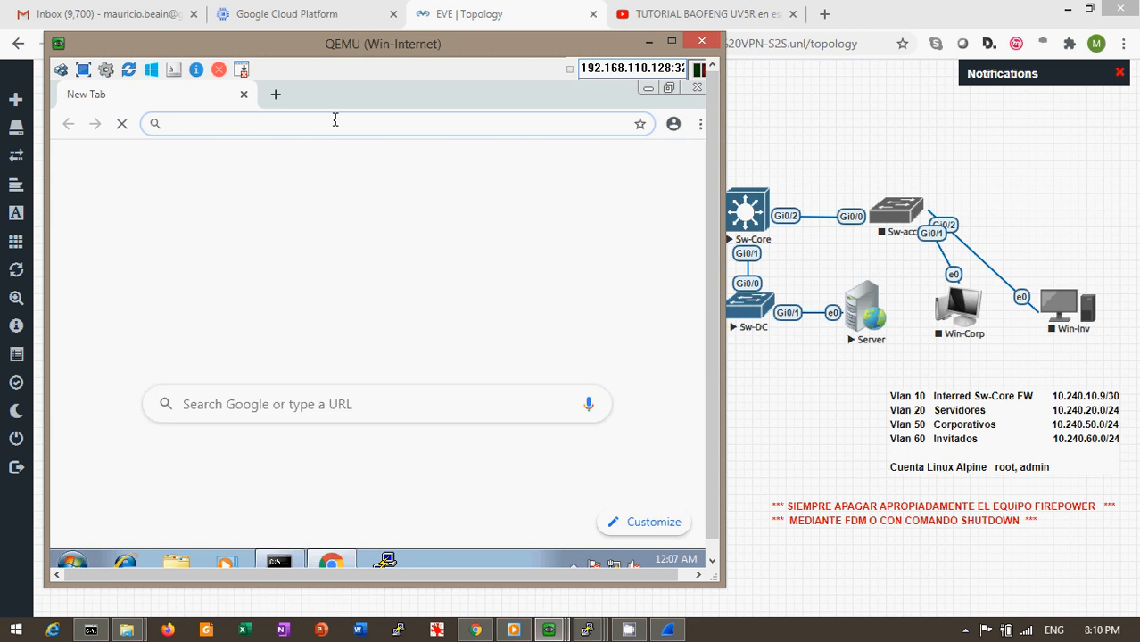
Load the Red Hat test page at 10.240.20.10, then minimize the Win-Internet window
type("1")
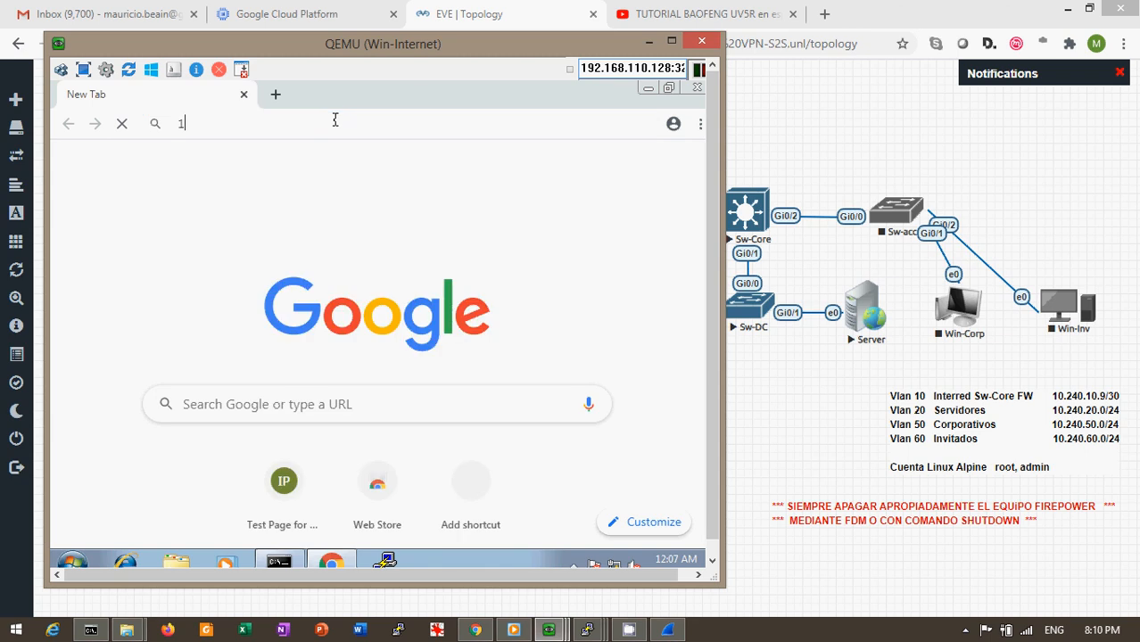
type("0.")
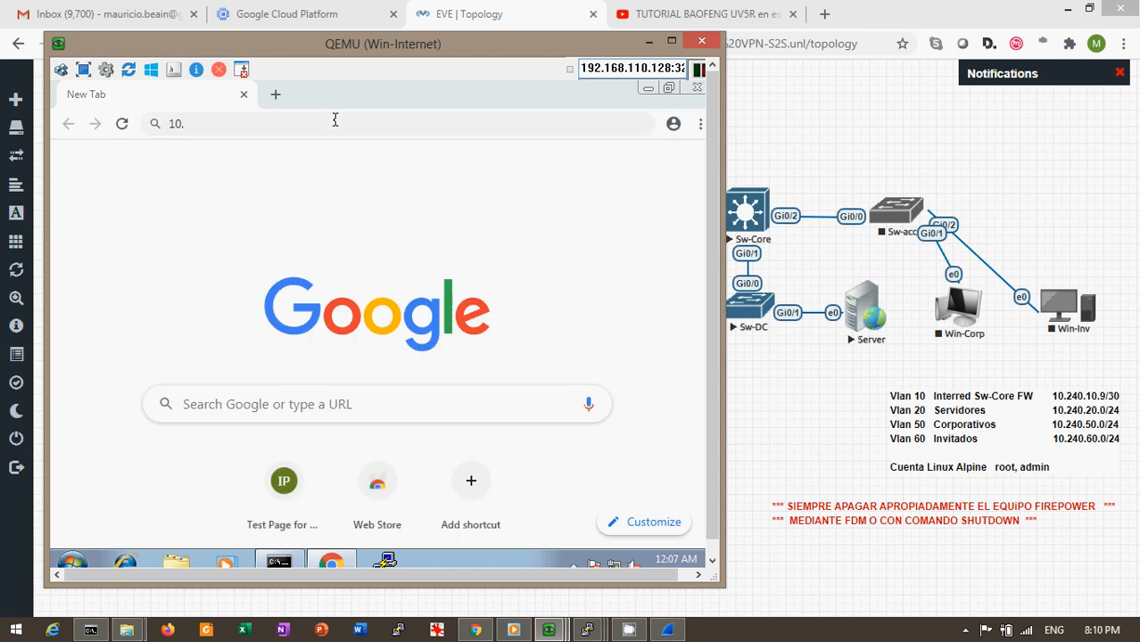
left_click(335, 120)
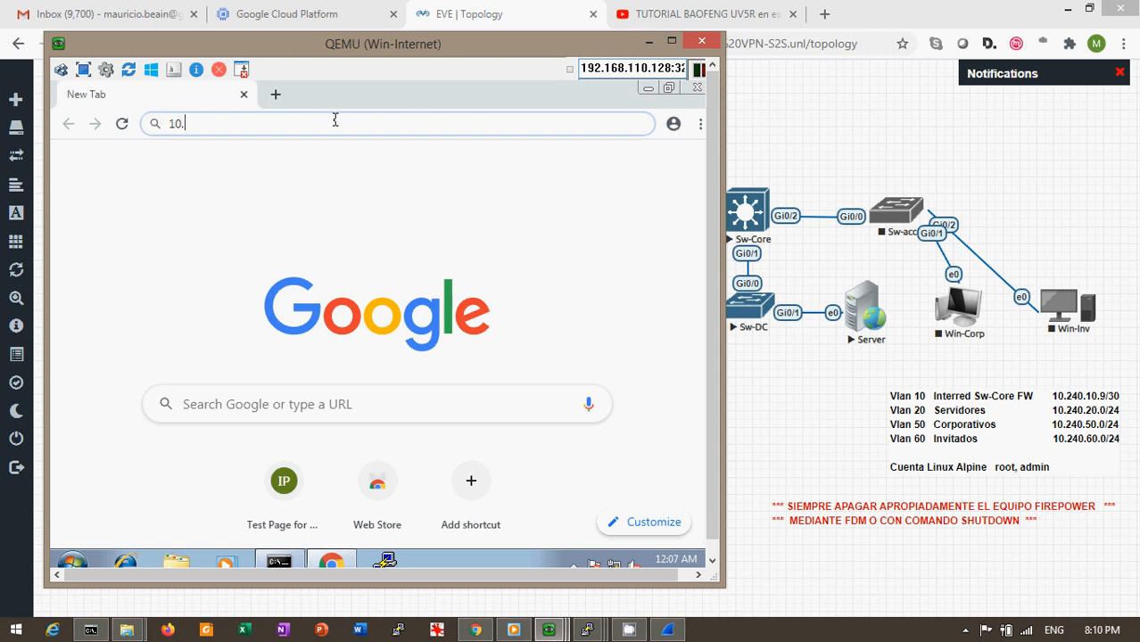
type("240.")
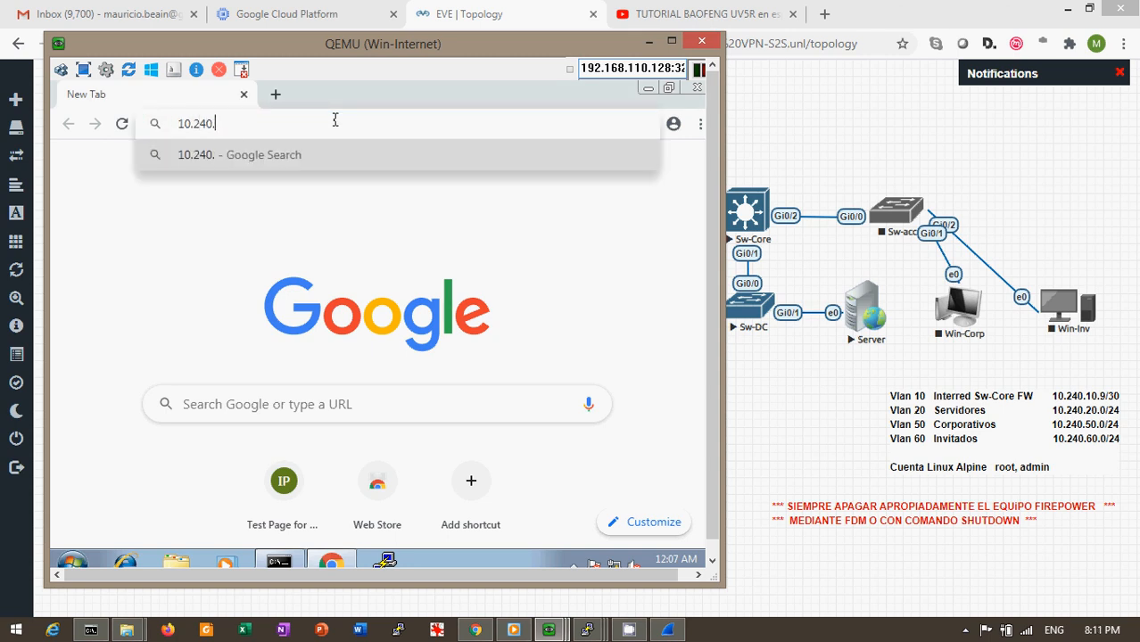
type("20.10")
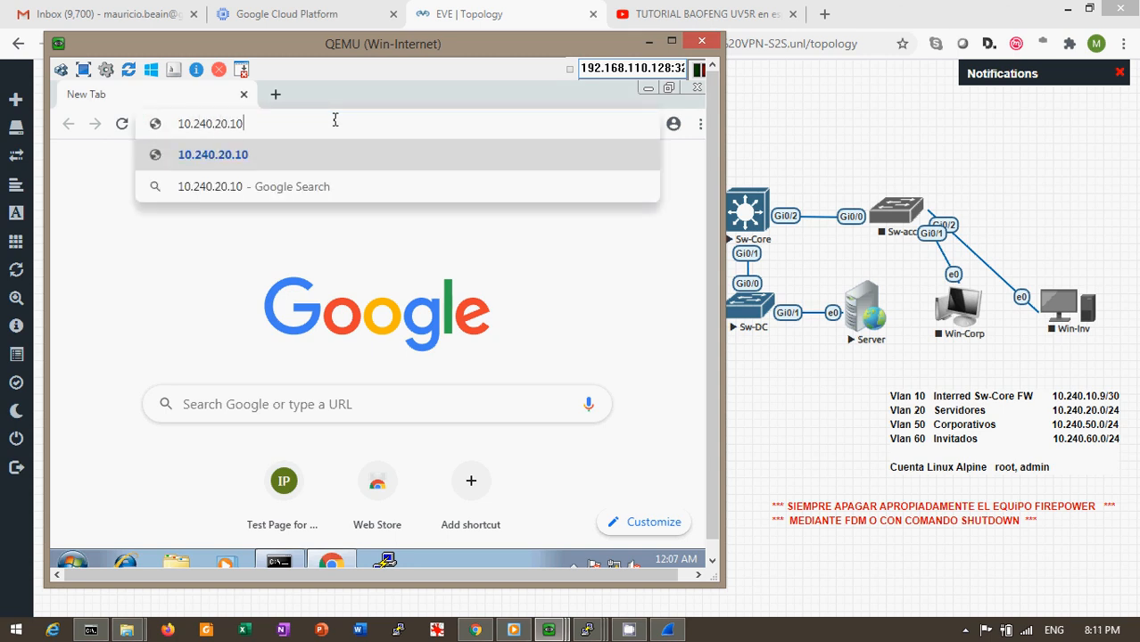
key("Return")
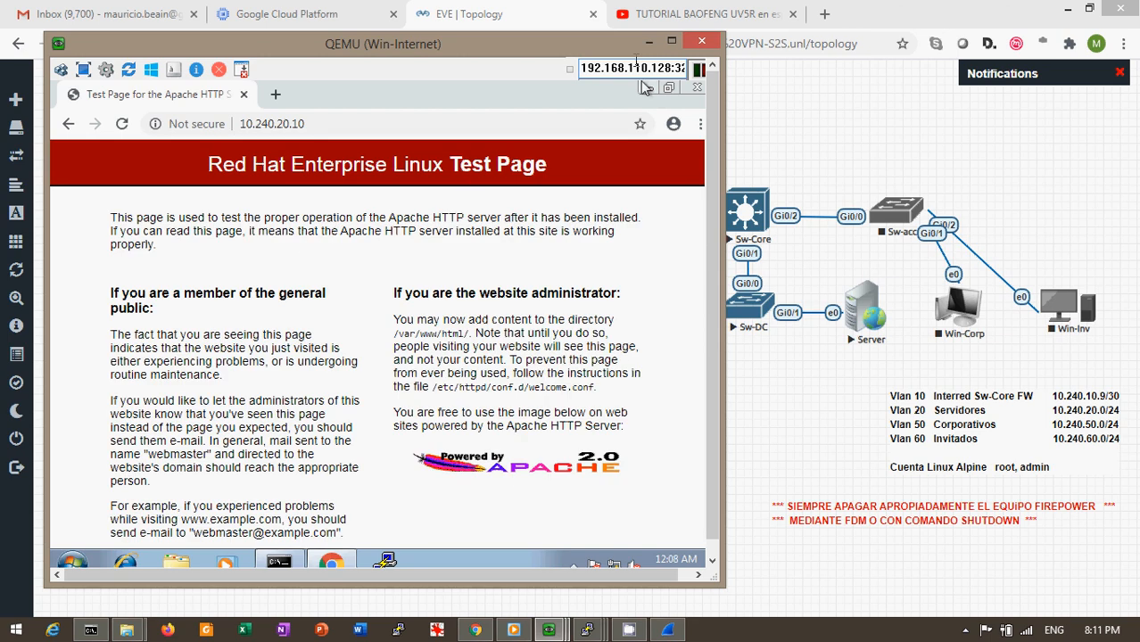
left_click(648, 42)
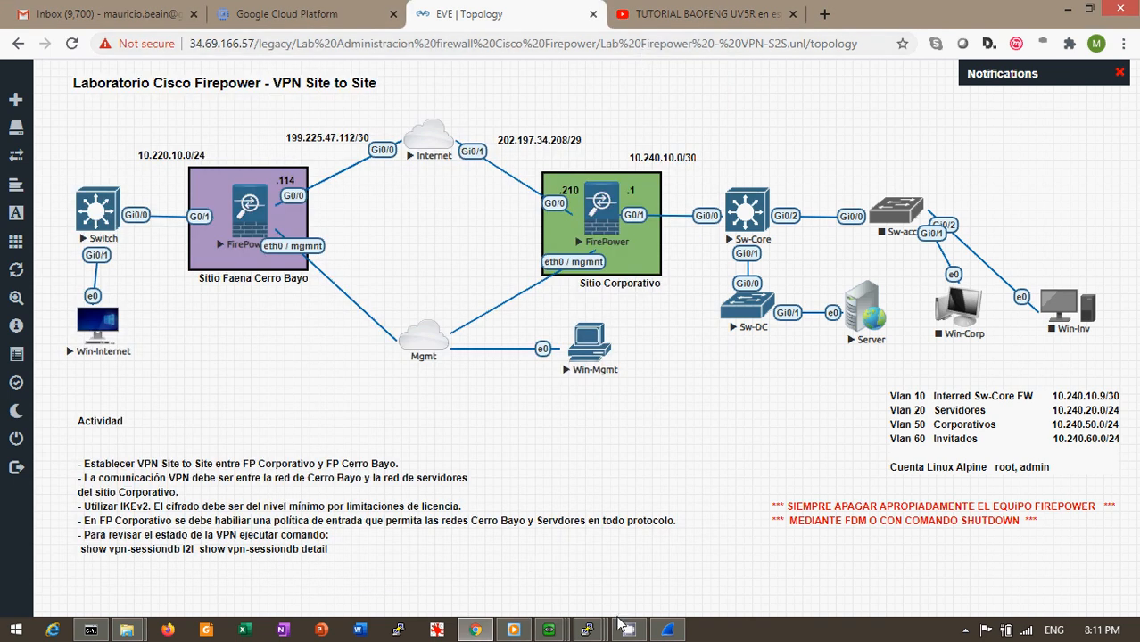
Log in to the FirePower-CB console as admin
mouse_move(548, 630)
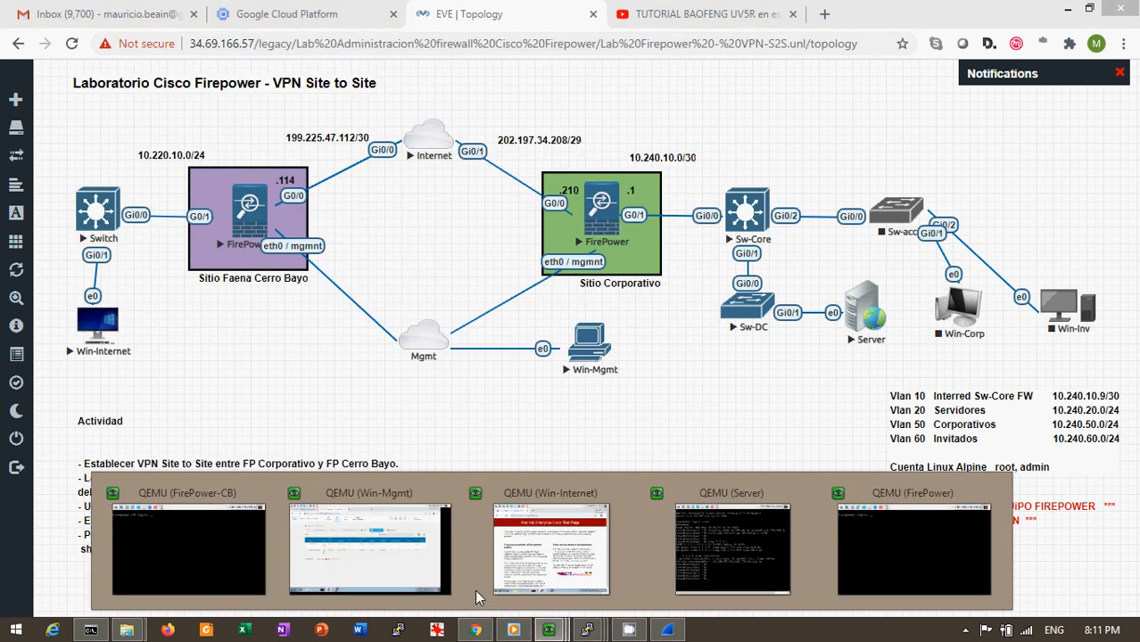
left_click(169, 566)
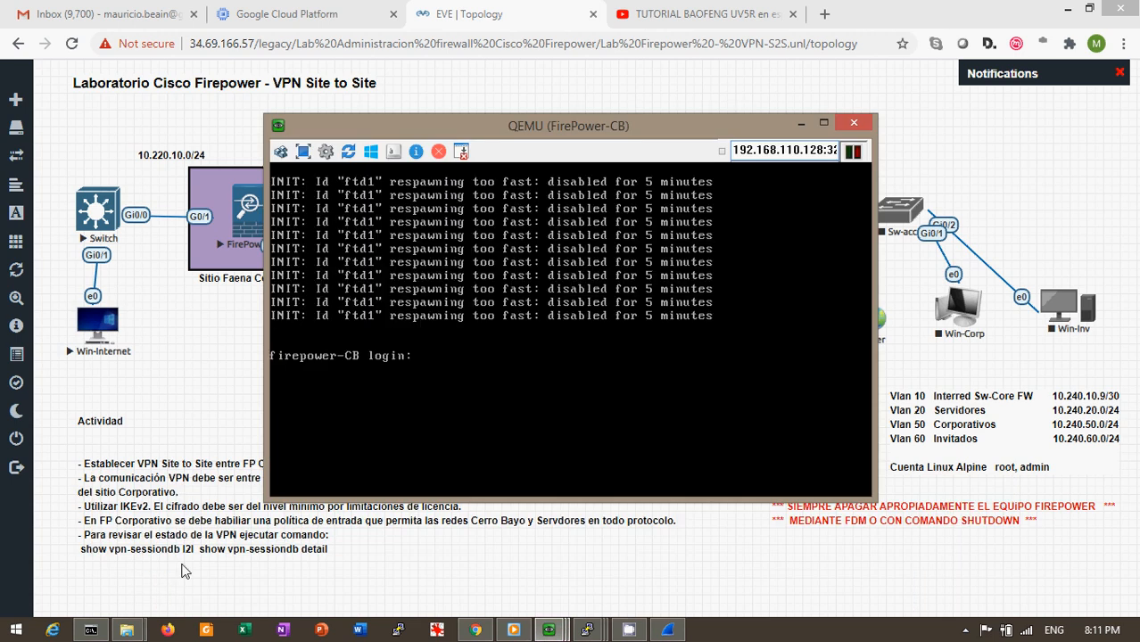
type("admin")
key("Return")
key("Return")
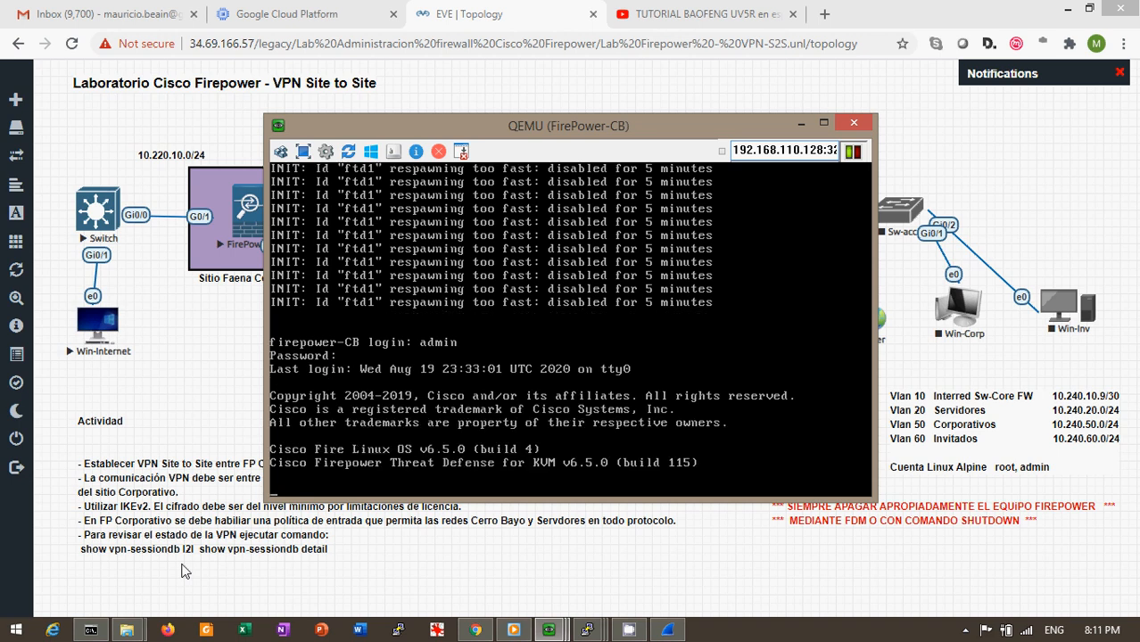
key("Return")
key("Return")
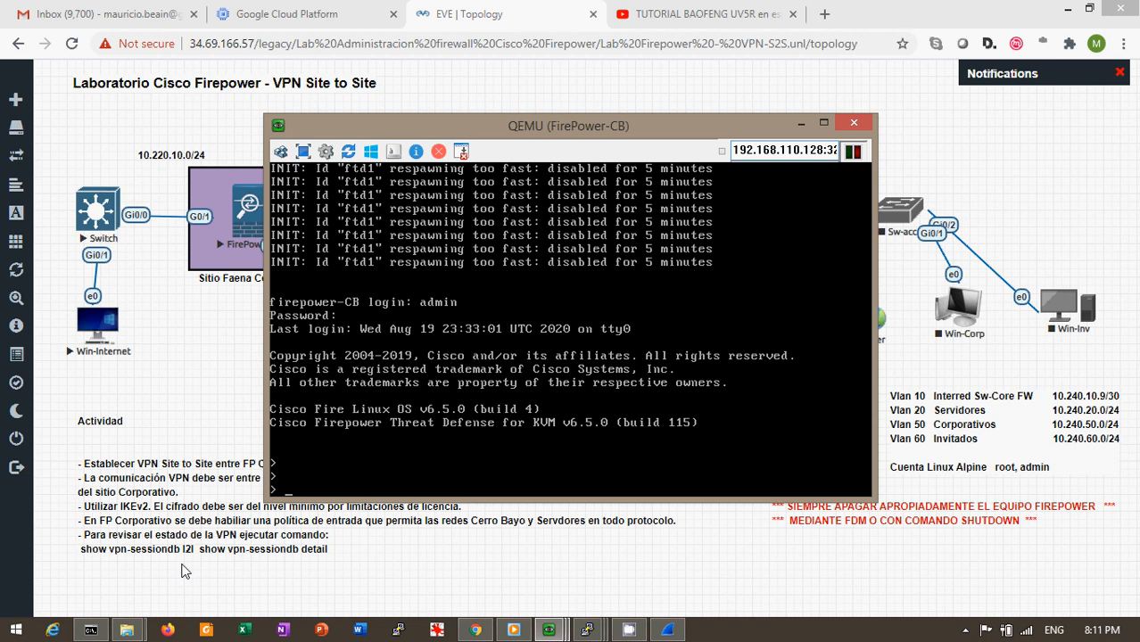
Run show vpn-sessiondb l2l to list the IKEv2 session with 202.197.34.210
type("show")
key("Tab")
type("v")
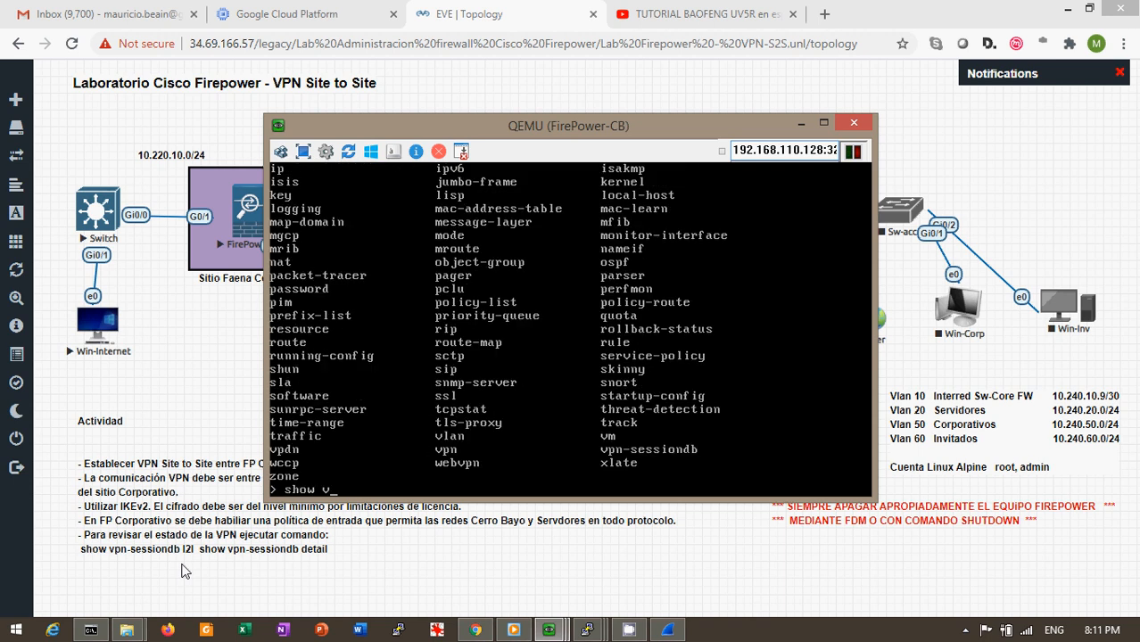
type("pn-se")
key("Tab")
key("Tab")
type("l2l")
key("Return")
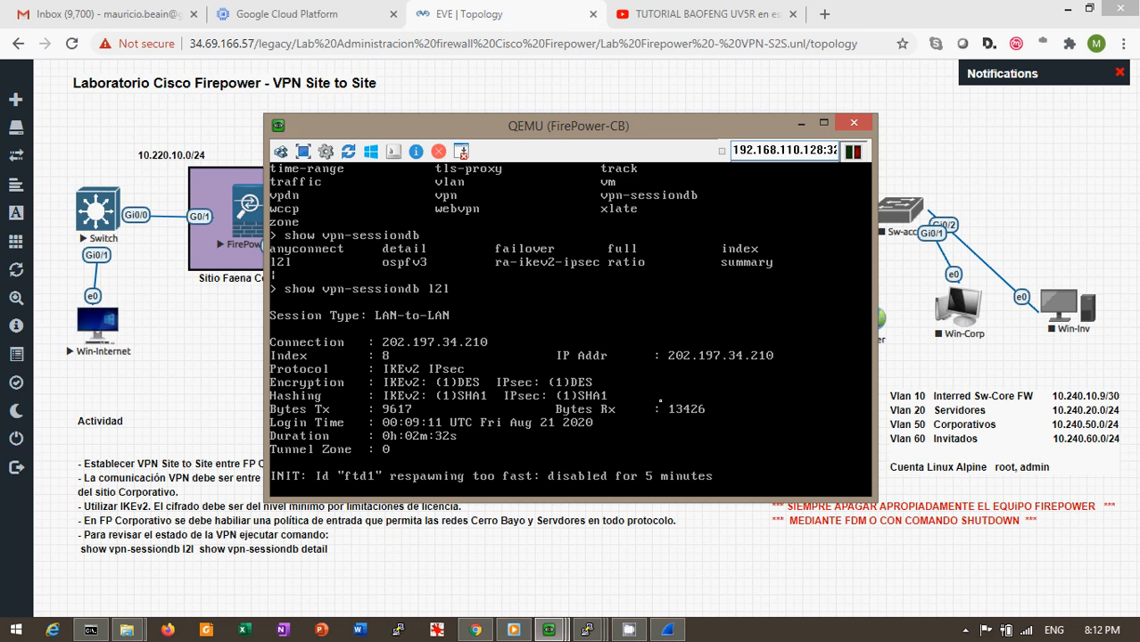
Rerun show vpn-sessiondb l2l to refresh the session byte counters
key("Return")
key("Return")
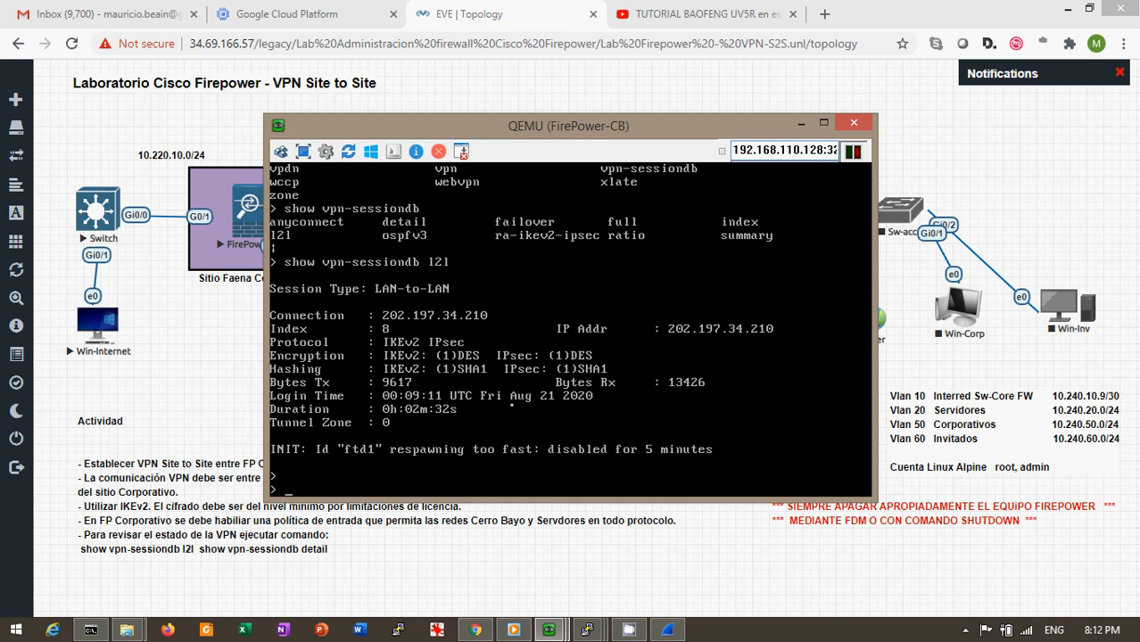
key("Up")
key("Return")
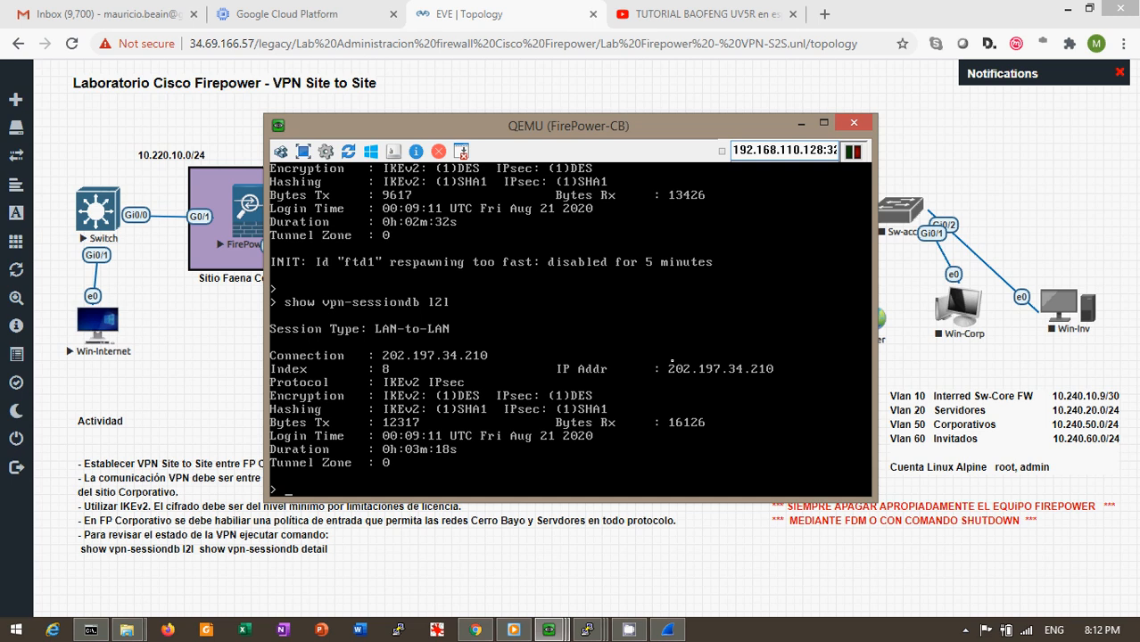
Run show vpn-sessiondb to display the summary with one active IKEv2 site-to-site session
key("Return")
key("Return")
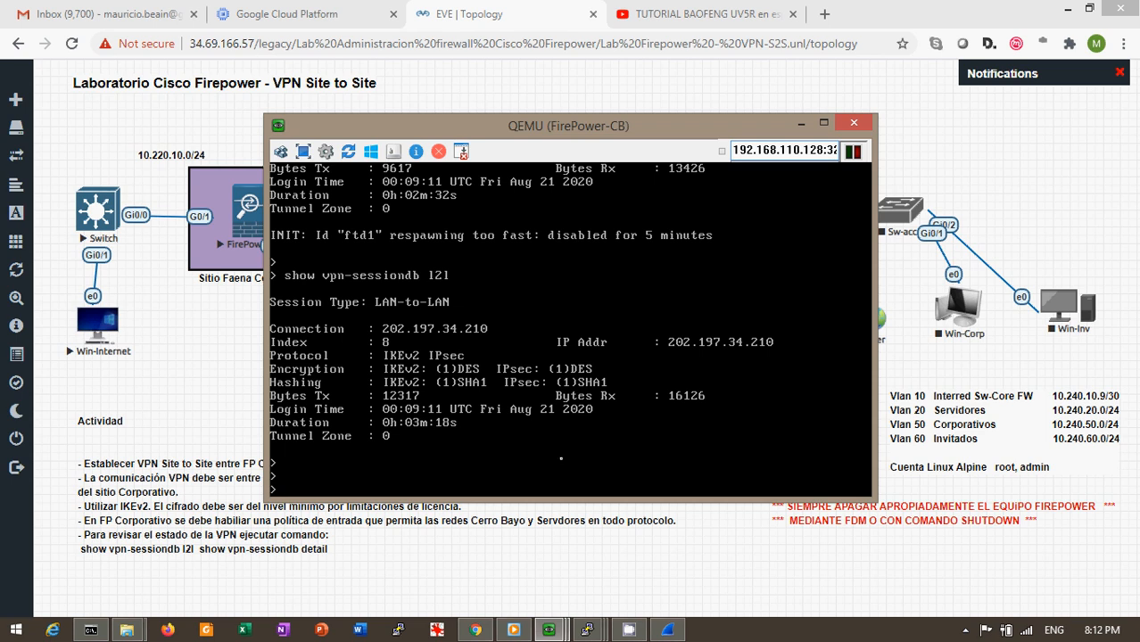
key("Up")
key("BackSpace")
key("BackSpace")
key("BackSpace")
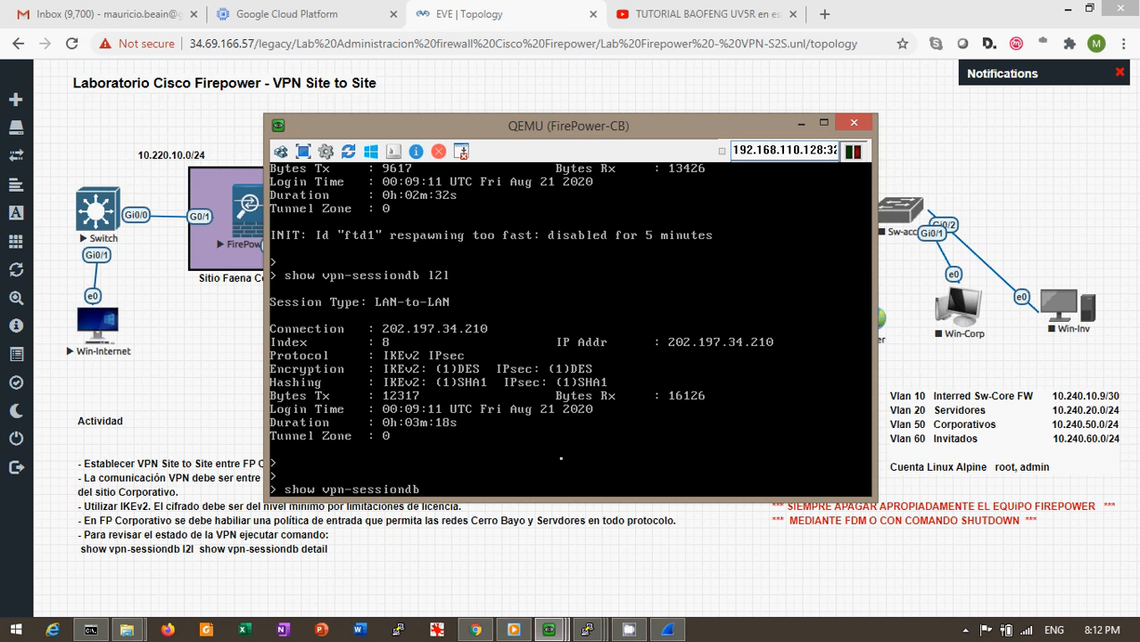
key("Return")
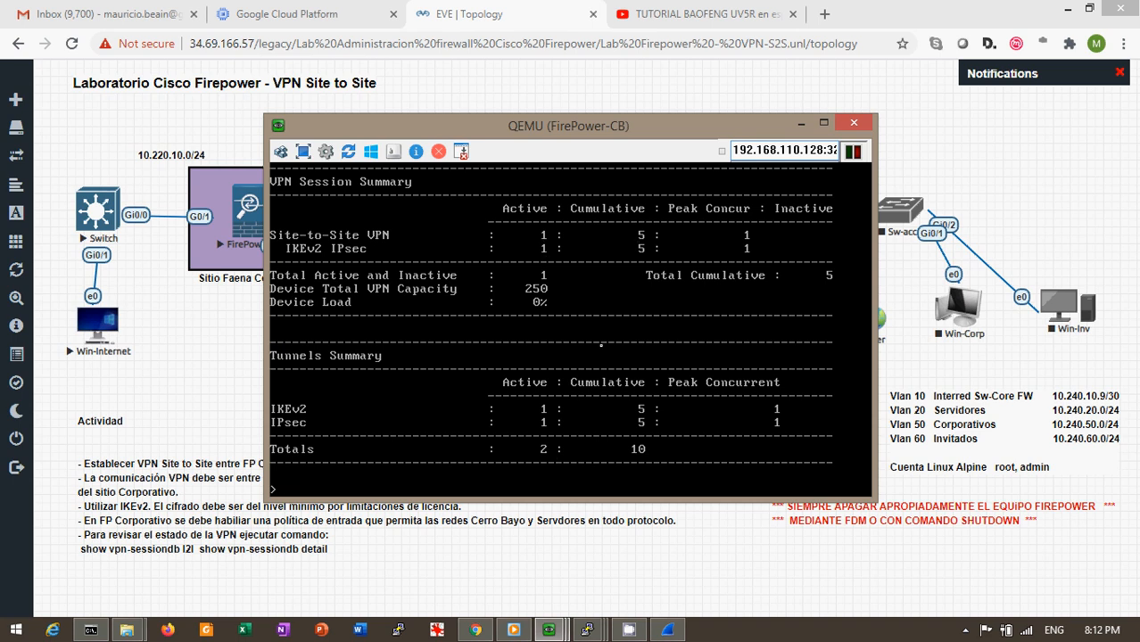
Run show vpn-sessiondb detail, then bring the EVE-NG topology page forward
key("Up")
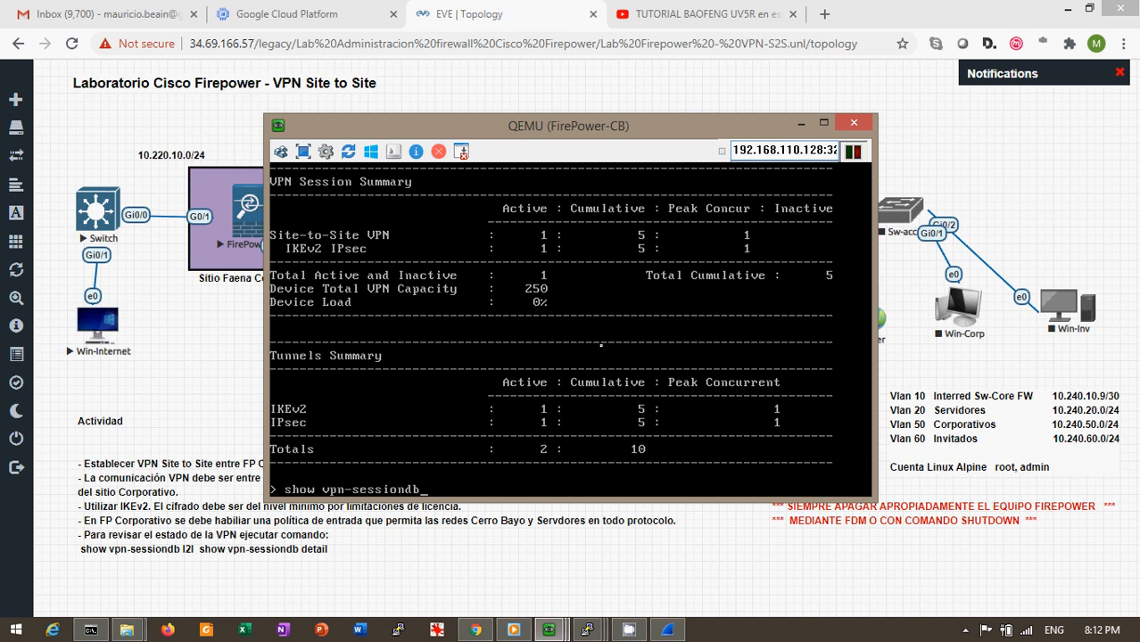
type("detail")
key("Return")
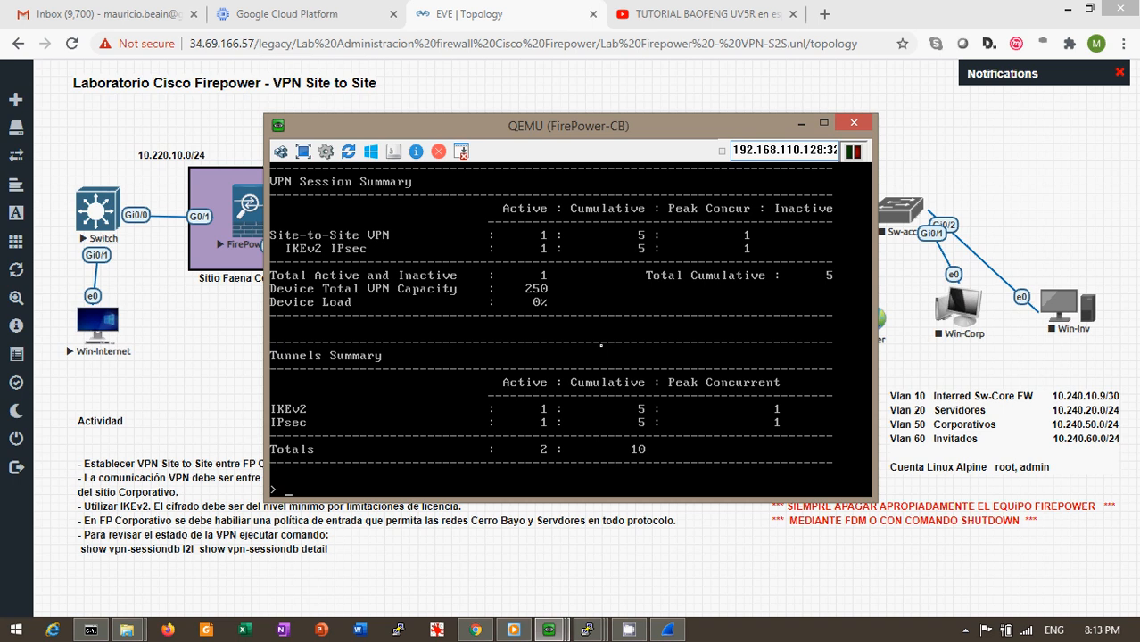
key("Up")
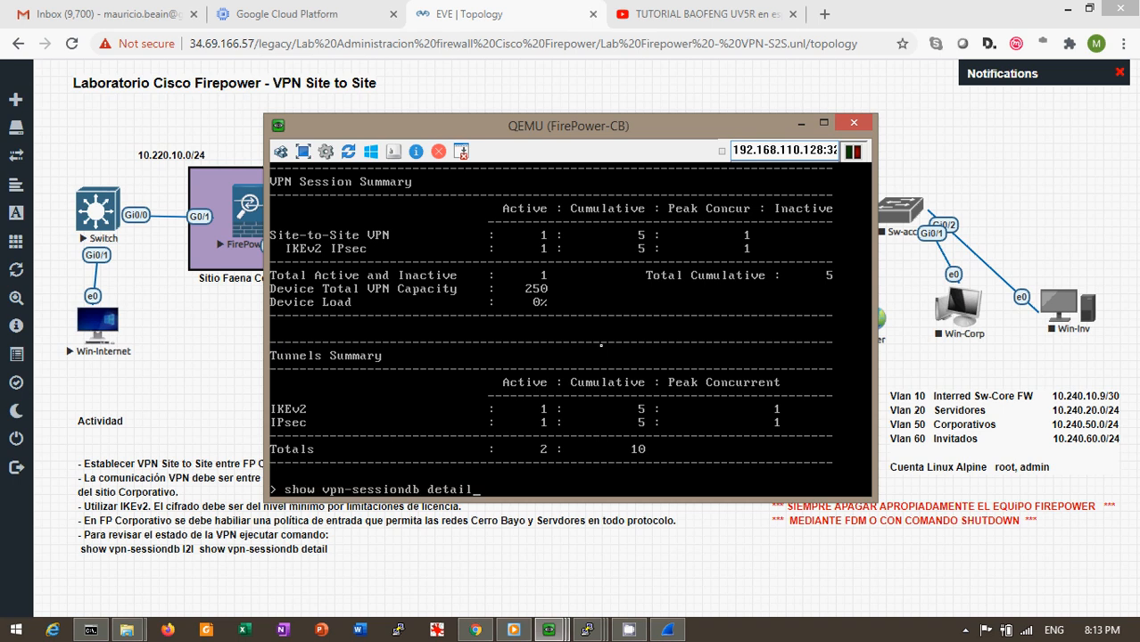
key("BackSpace")
key("BackSpace")
key("BackSpace")
key("BackSpace")
left_click(923, 149)
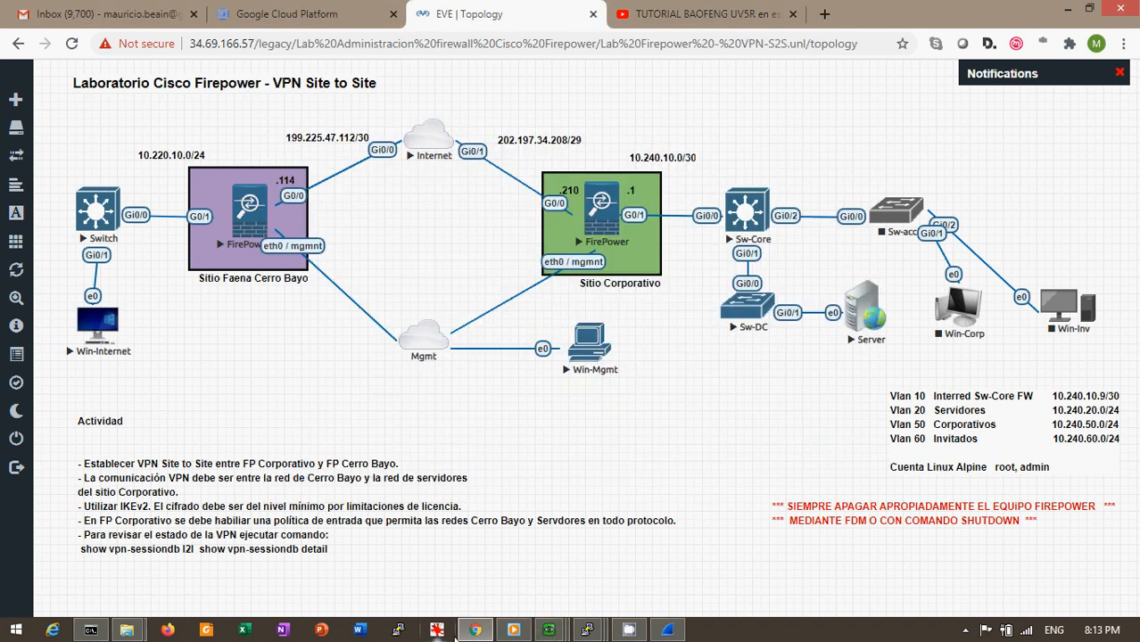
In Win-Mgmt's Network Overview, inspect Acceso-VPN's 358 allowed transactions, then return to firepower-CB's policy
left_click(549, 631)
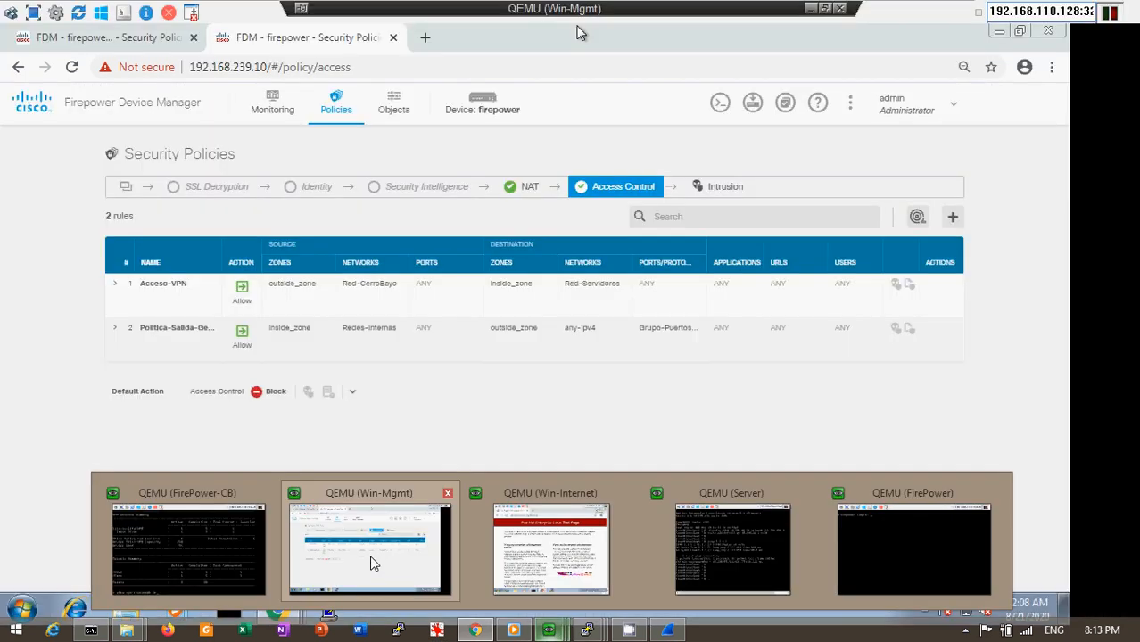
left_click(374, 563)
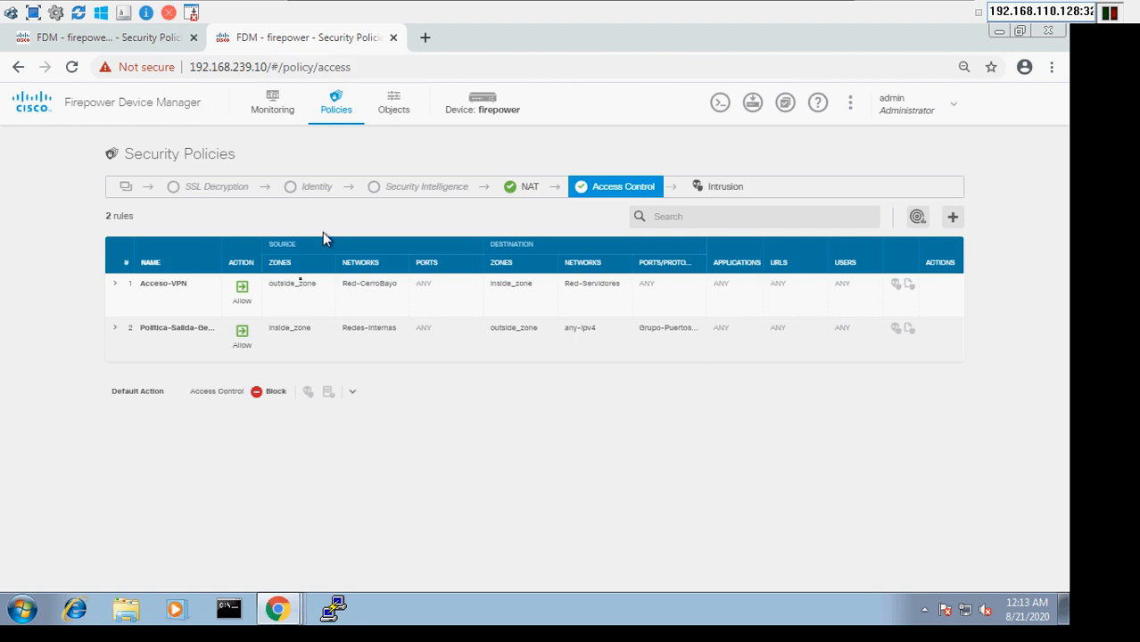
left_click(270, 114)
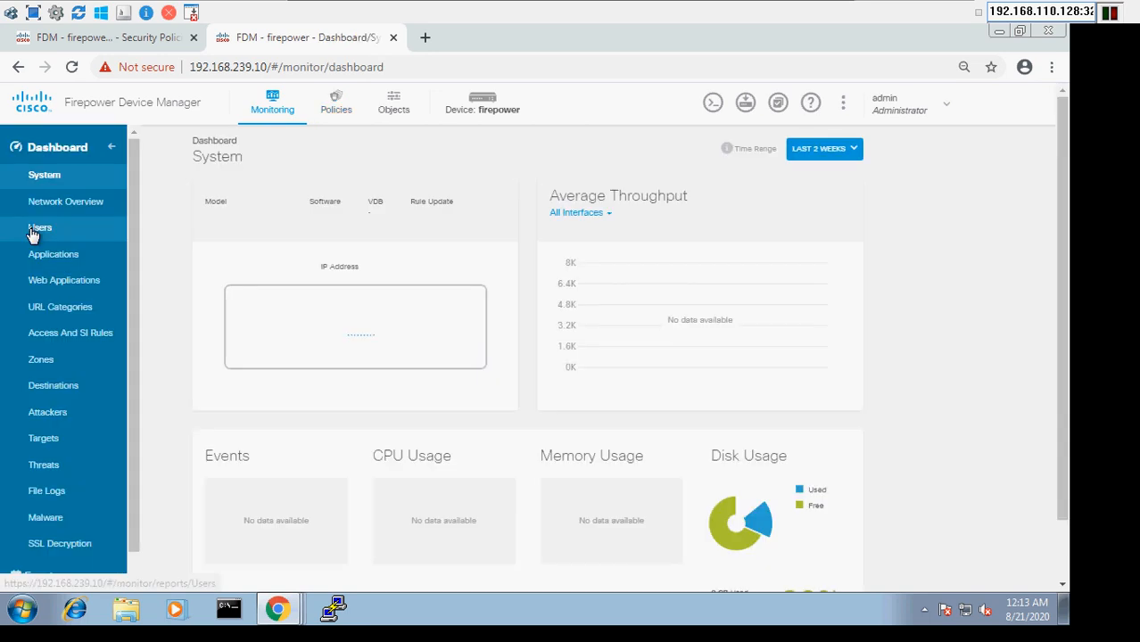
left_click(80, 209)
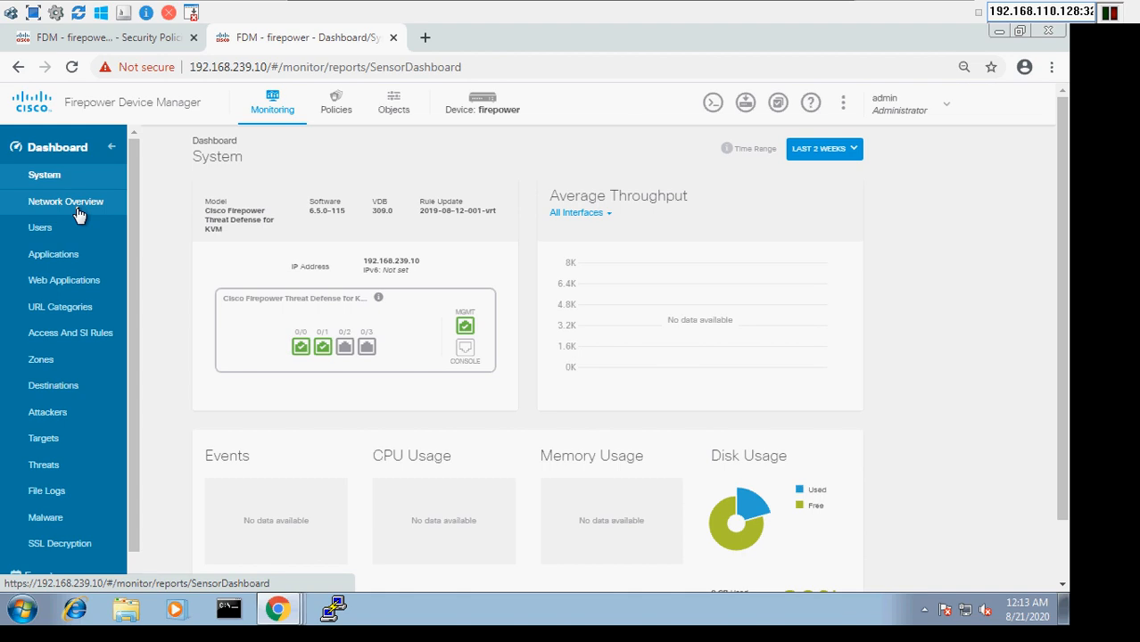
left_click(77, 211)
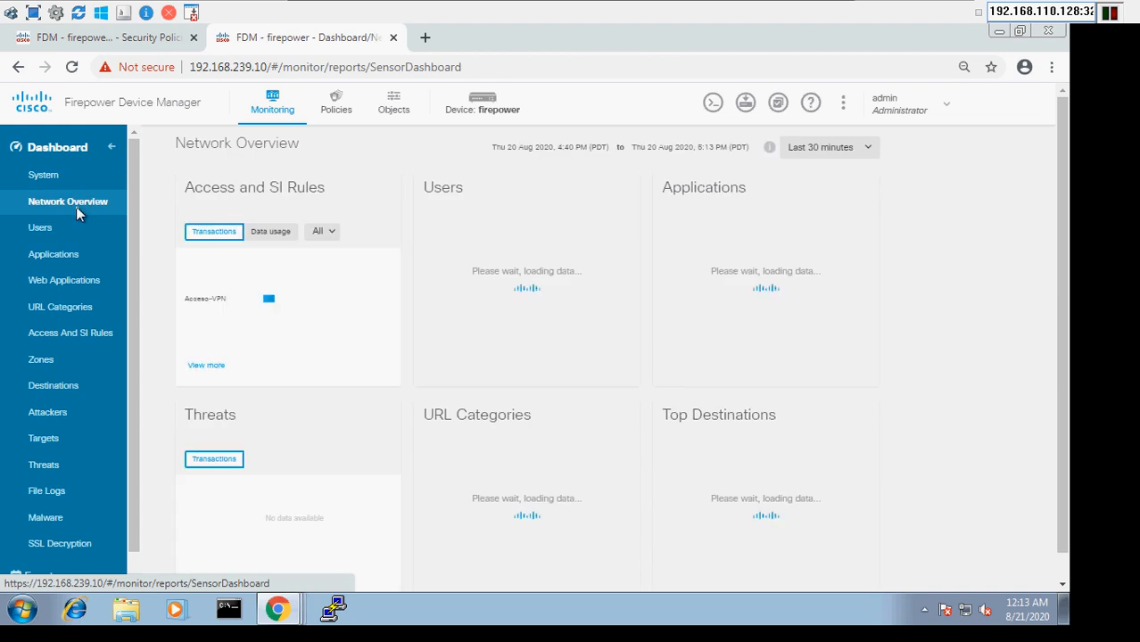
left_click(213, 307)
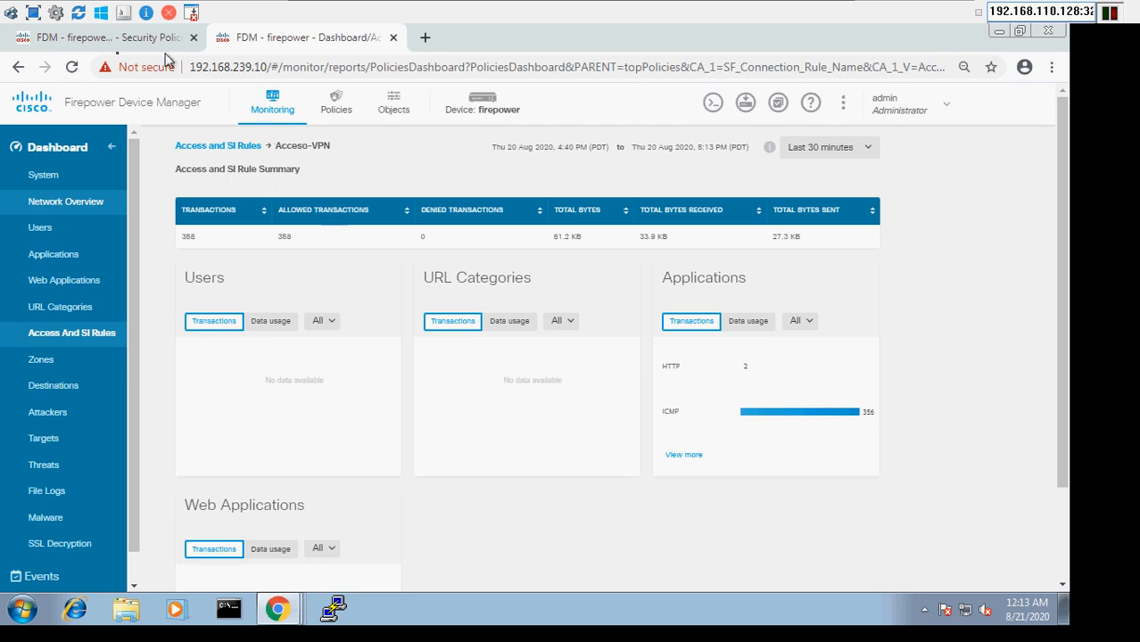
left_click(99, 41)
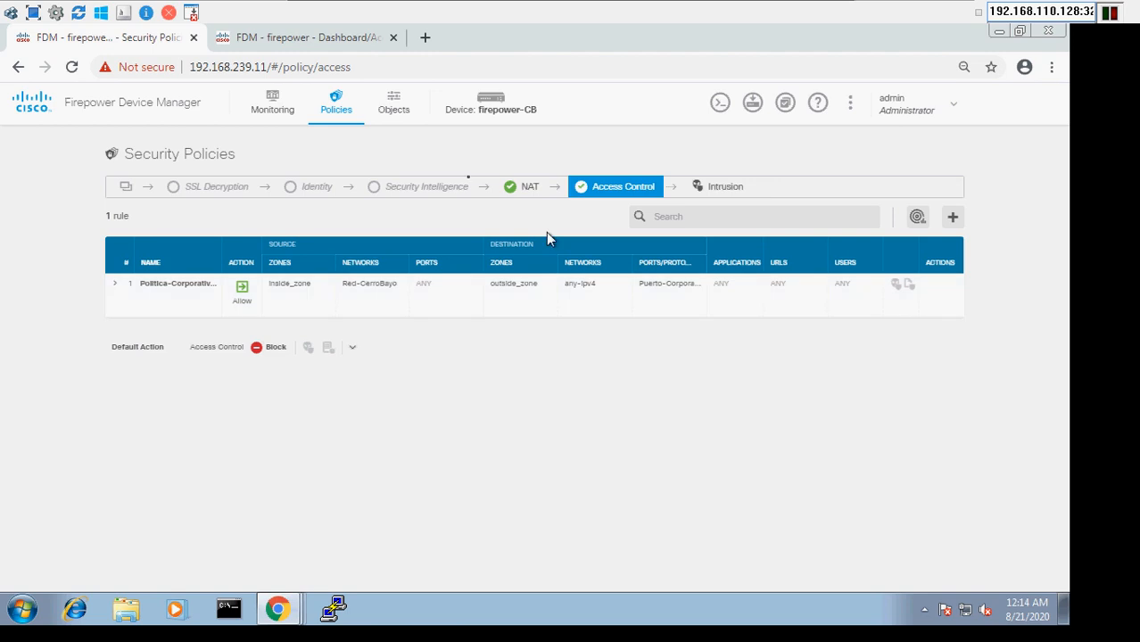
View firepower-CB's Network Overview with 401 rule hits and ICMP to 10.240.20.10, then minimize Win-Mgmt
left_click(275, 110)
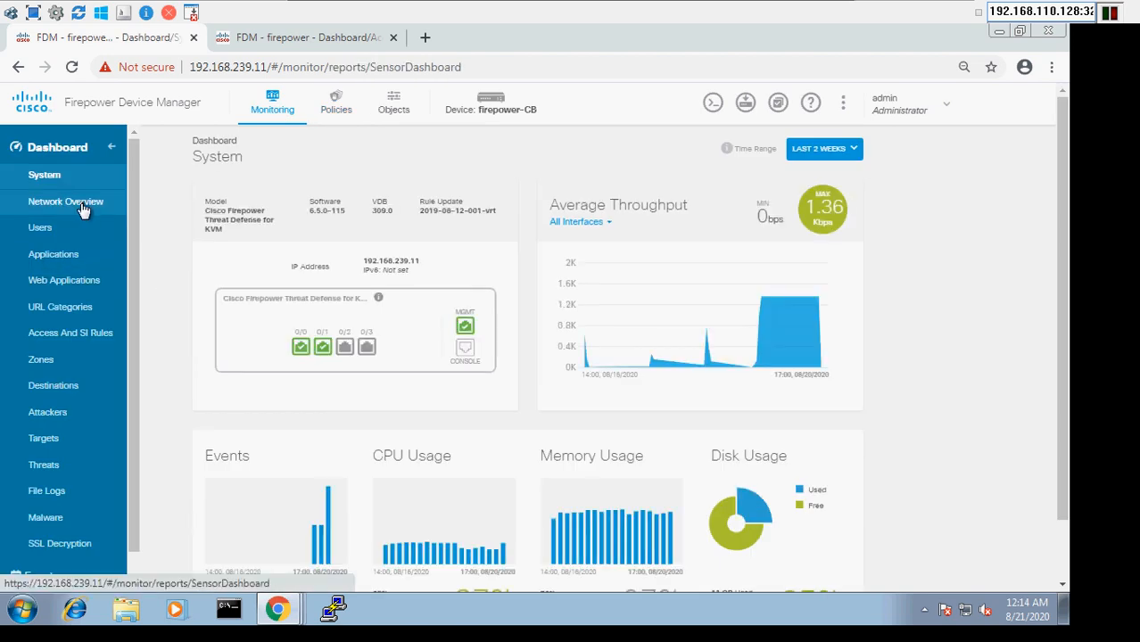
left_click(82, 206)
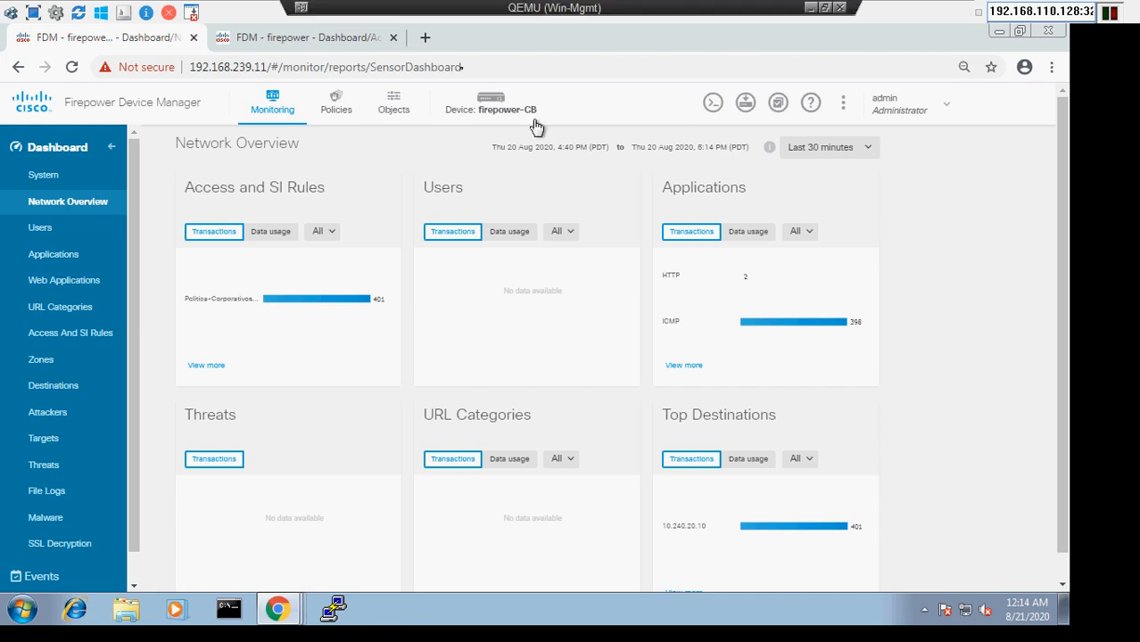
left_click(809, 8)
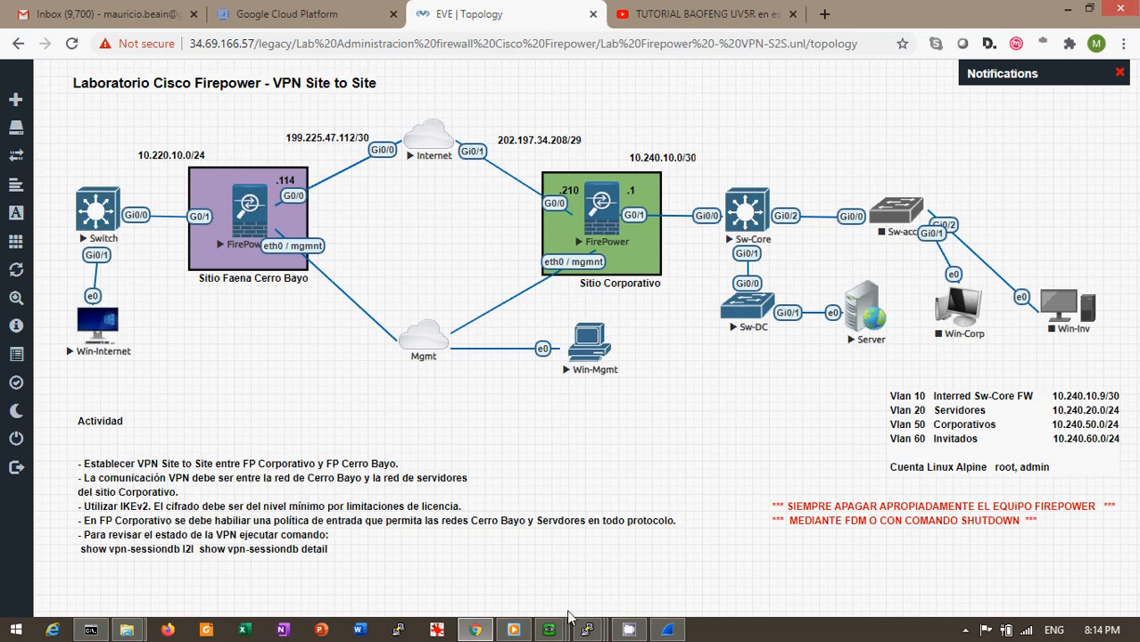
Close the 637-packet ESP capture in Wireshark using Stop and Quit without Saving
left_click(668, 630)
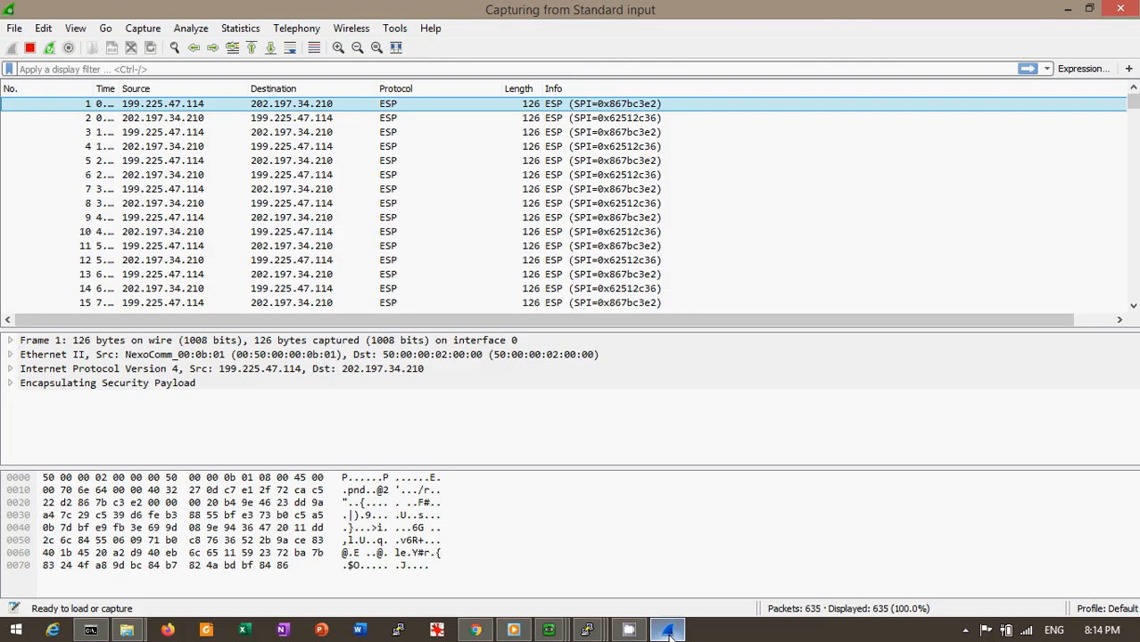
left_click(1122, 9)
left_click(650, 335)
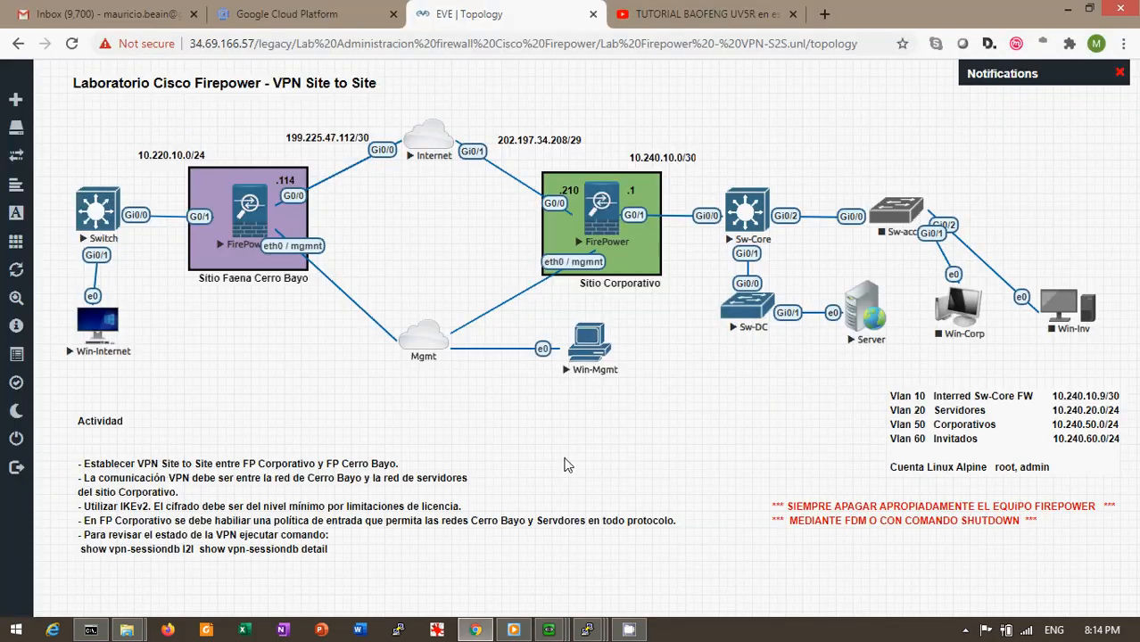